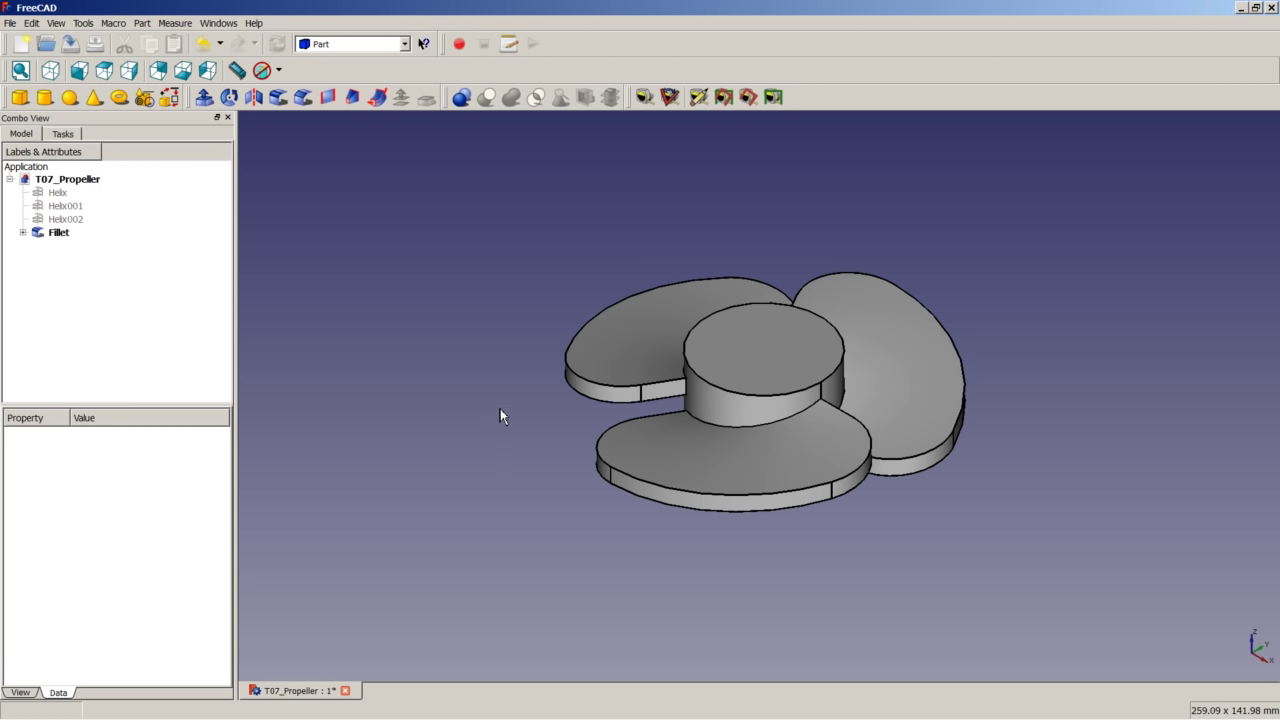
Check the FreeCAD version under Help > About, then save the T07_Propeller document.
left_click(254, 23)
left_click(280, 157)
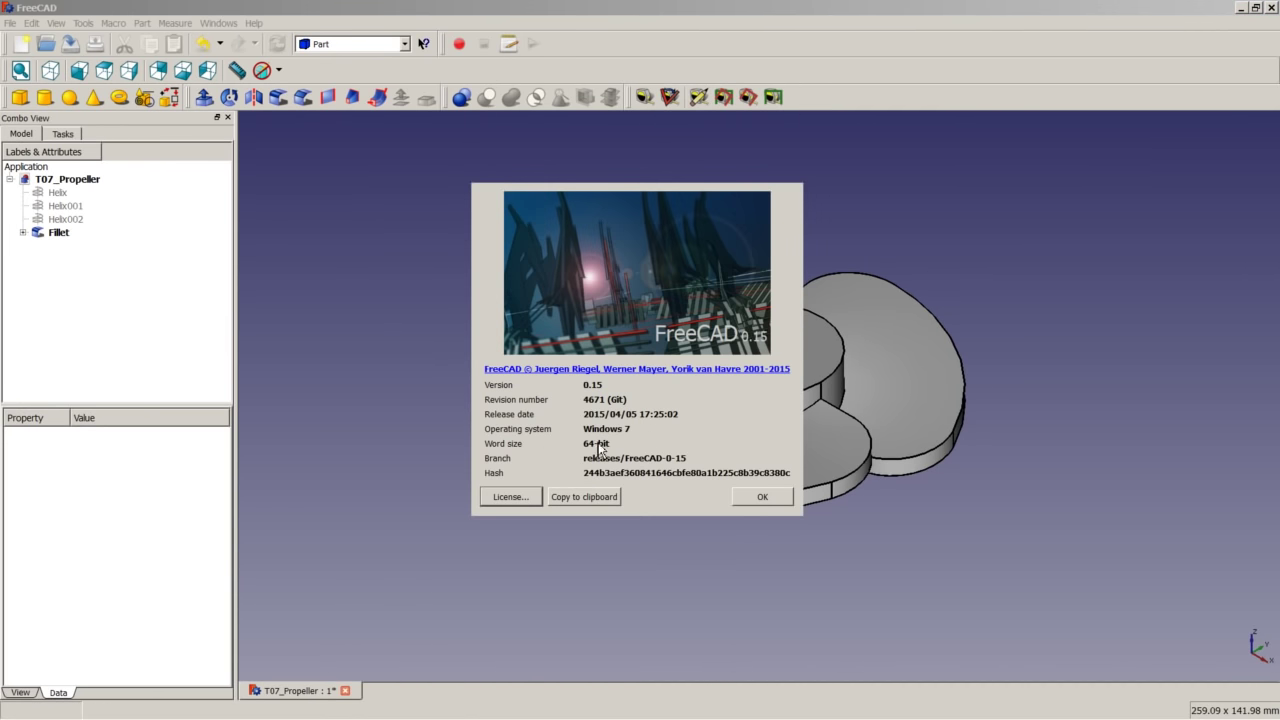
left_click(758, 498)
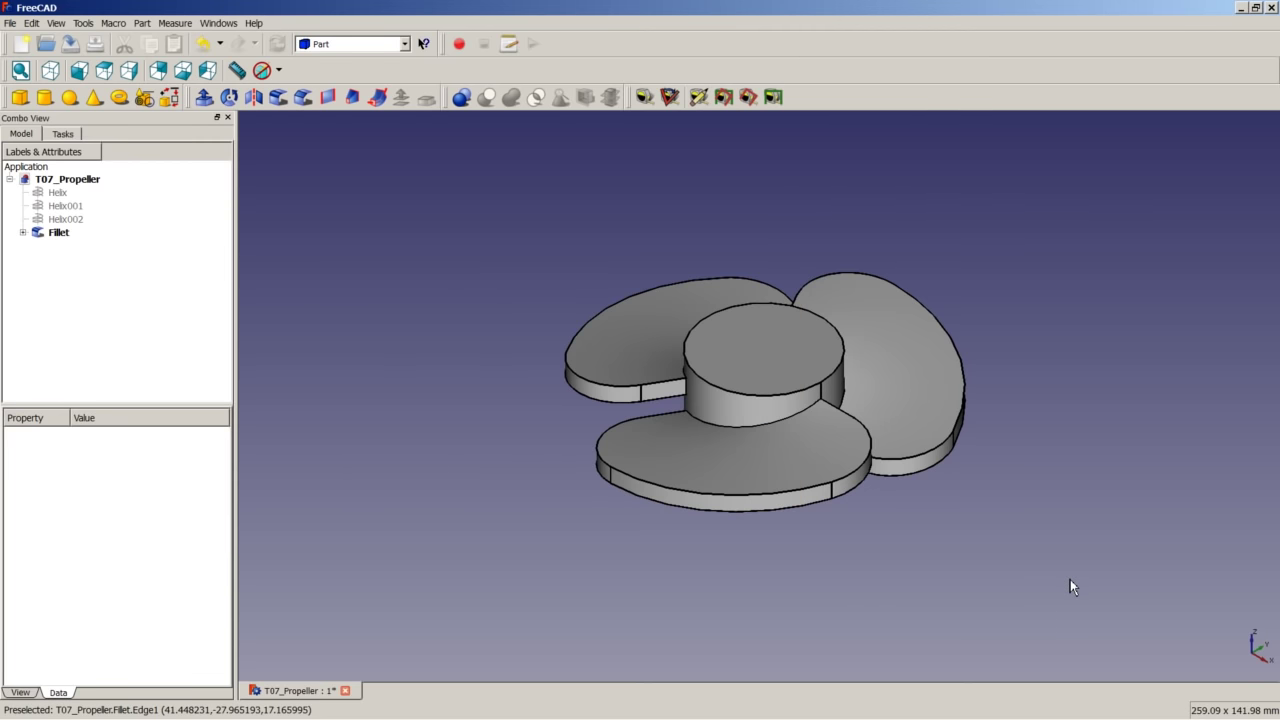
key("ctrl+s")
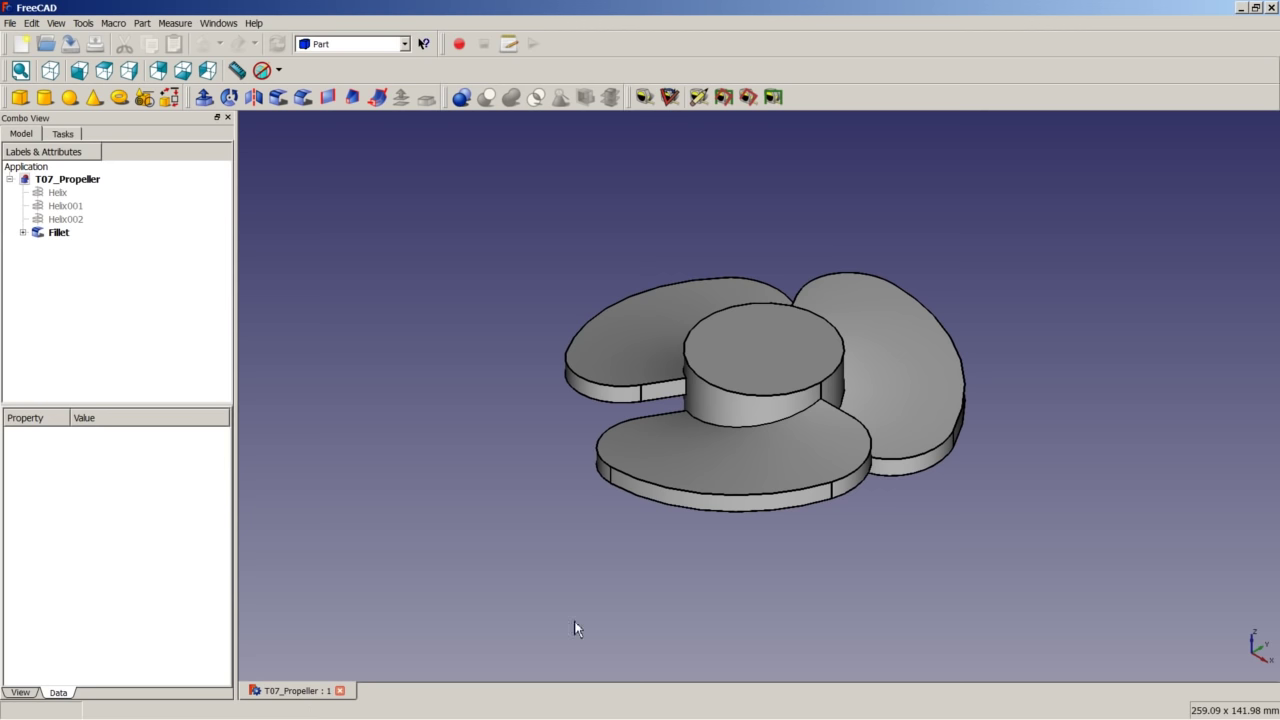
Close the propeller document, start a new document and add a Part cylinder.
left_click(340, 691)
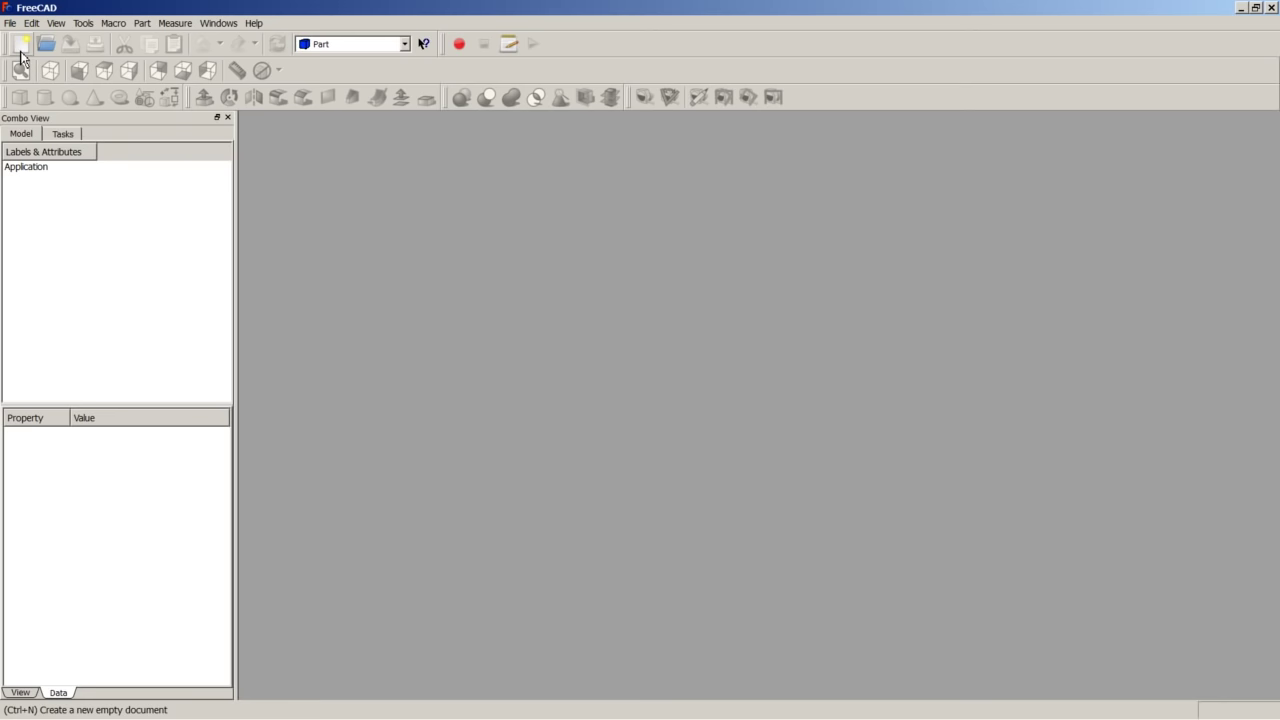
left_click(22, 44)
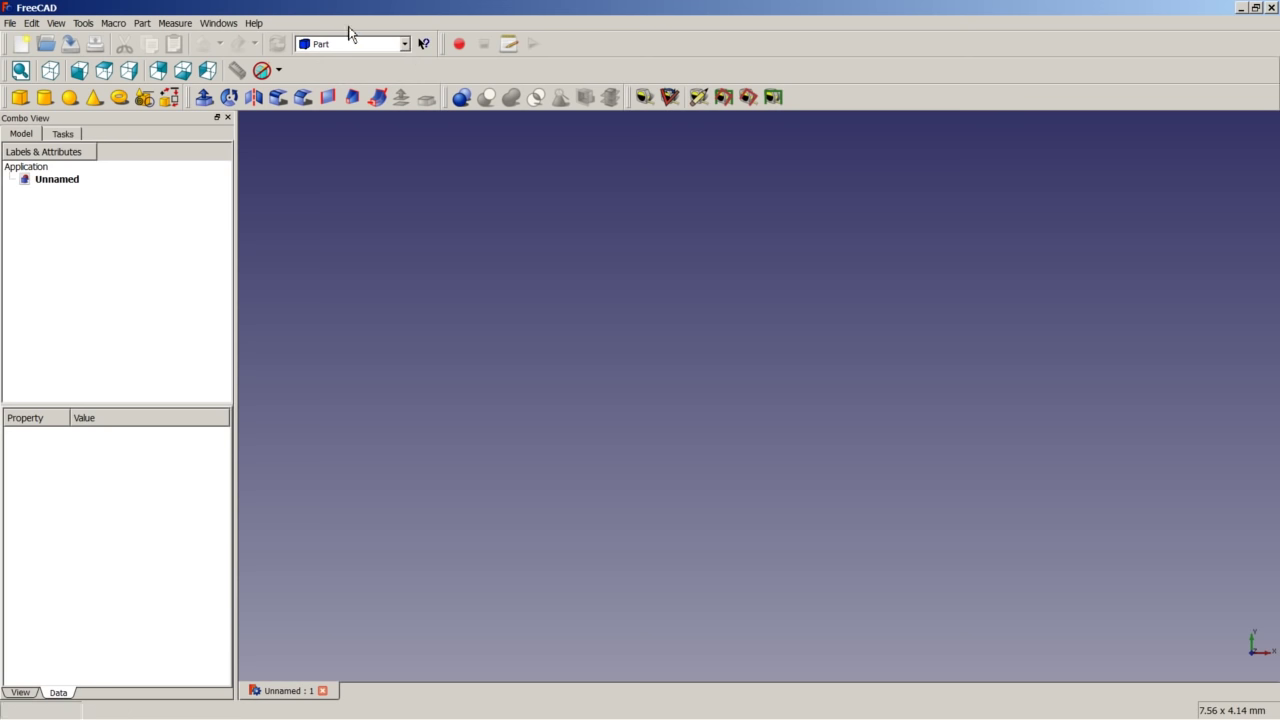
left_click(50, 104)
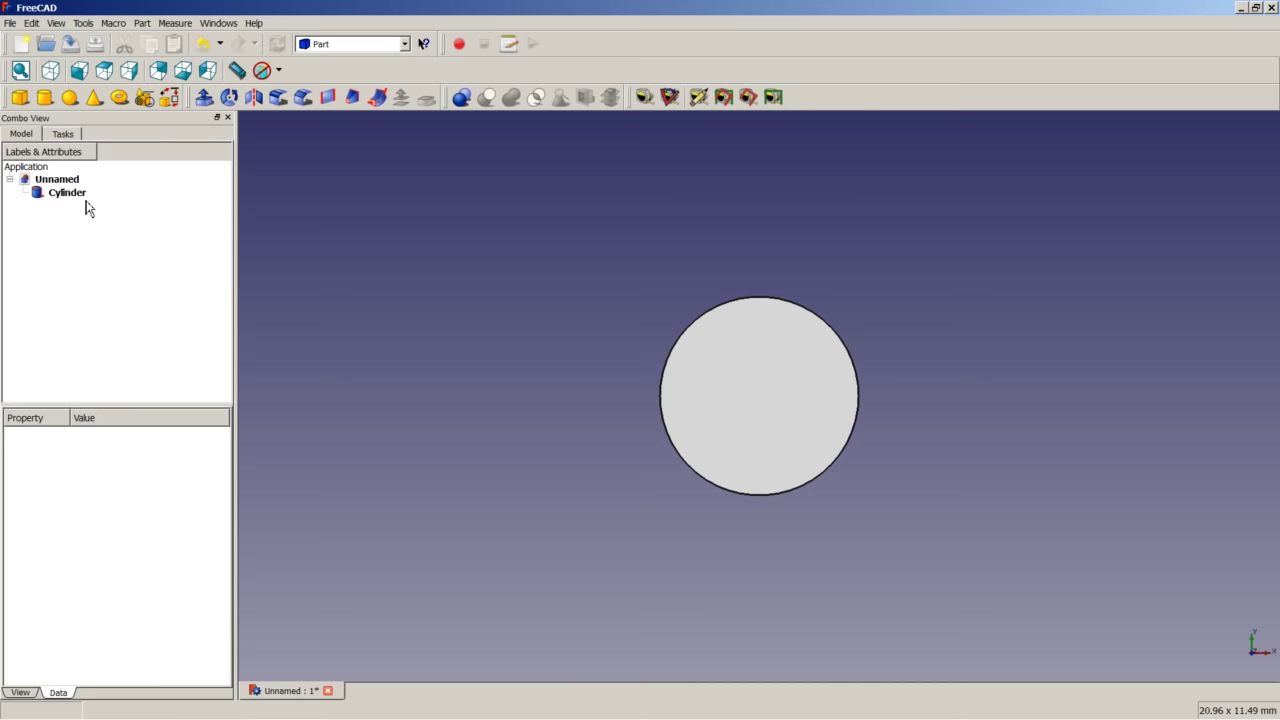
left_click(80, 195)
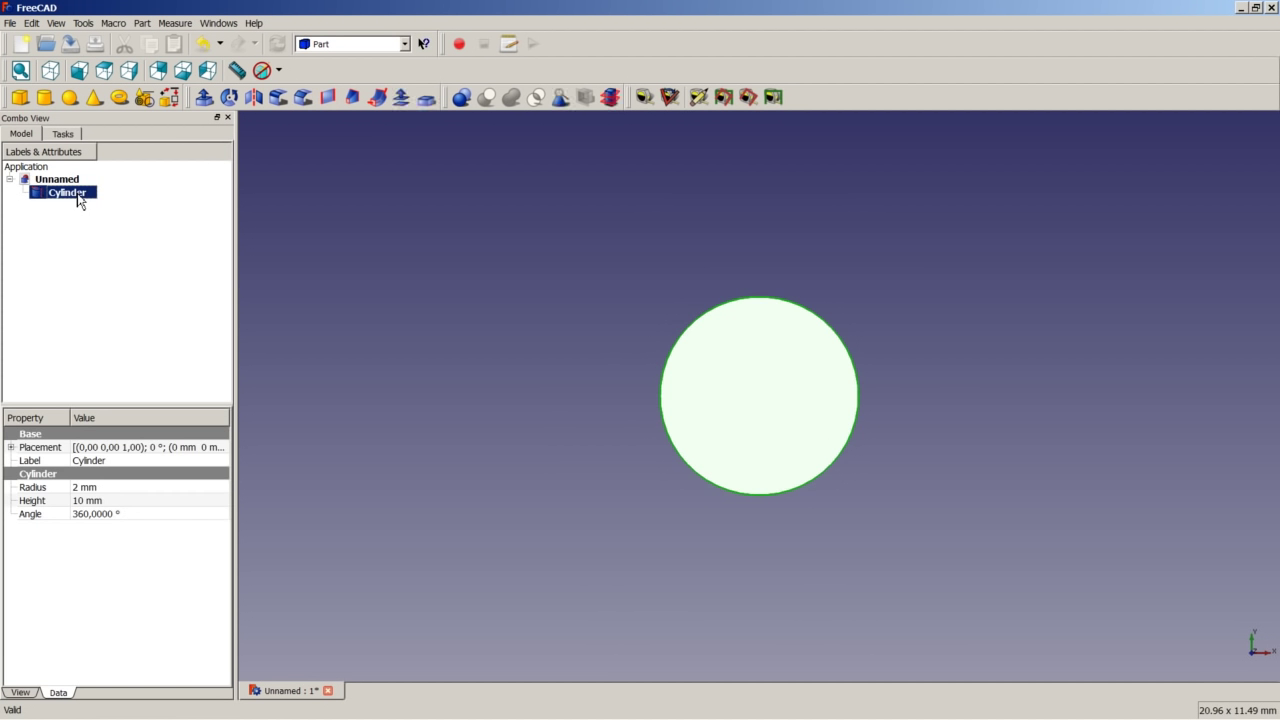
Set the cylinder's Radius to 20 mm and Height to 30 mm.
left_click(78, 488)
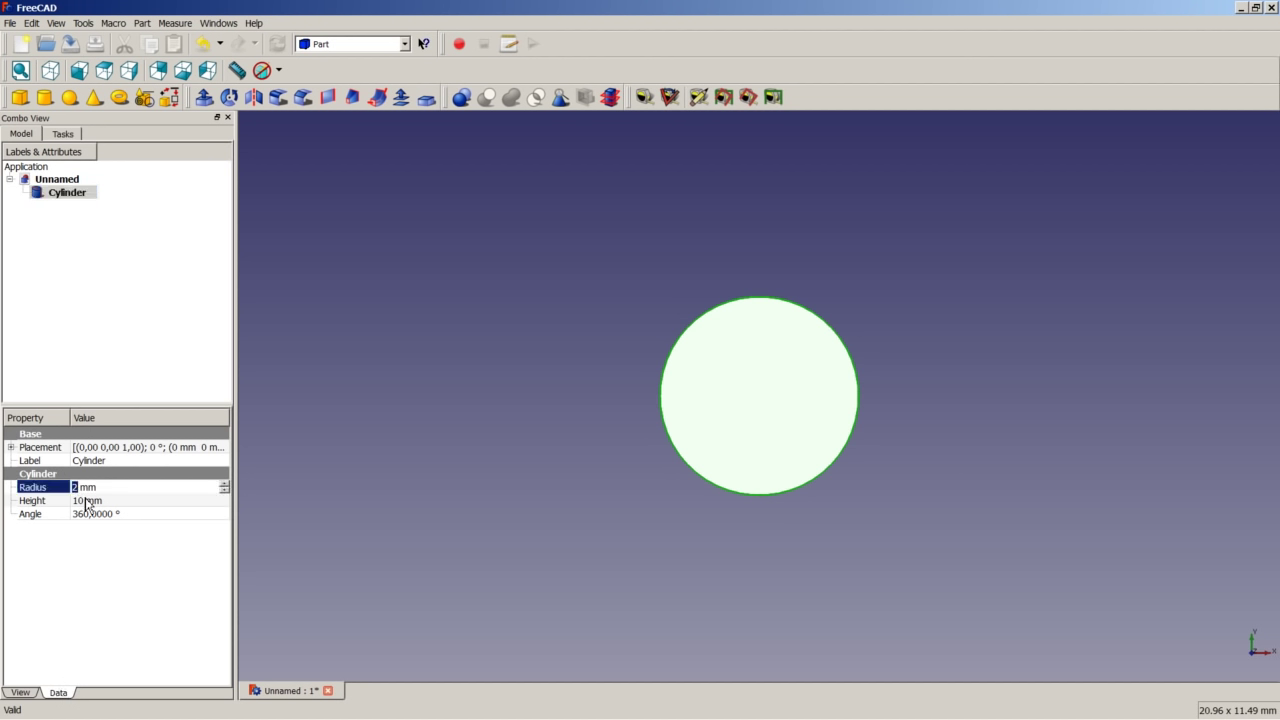
type("20")
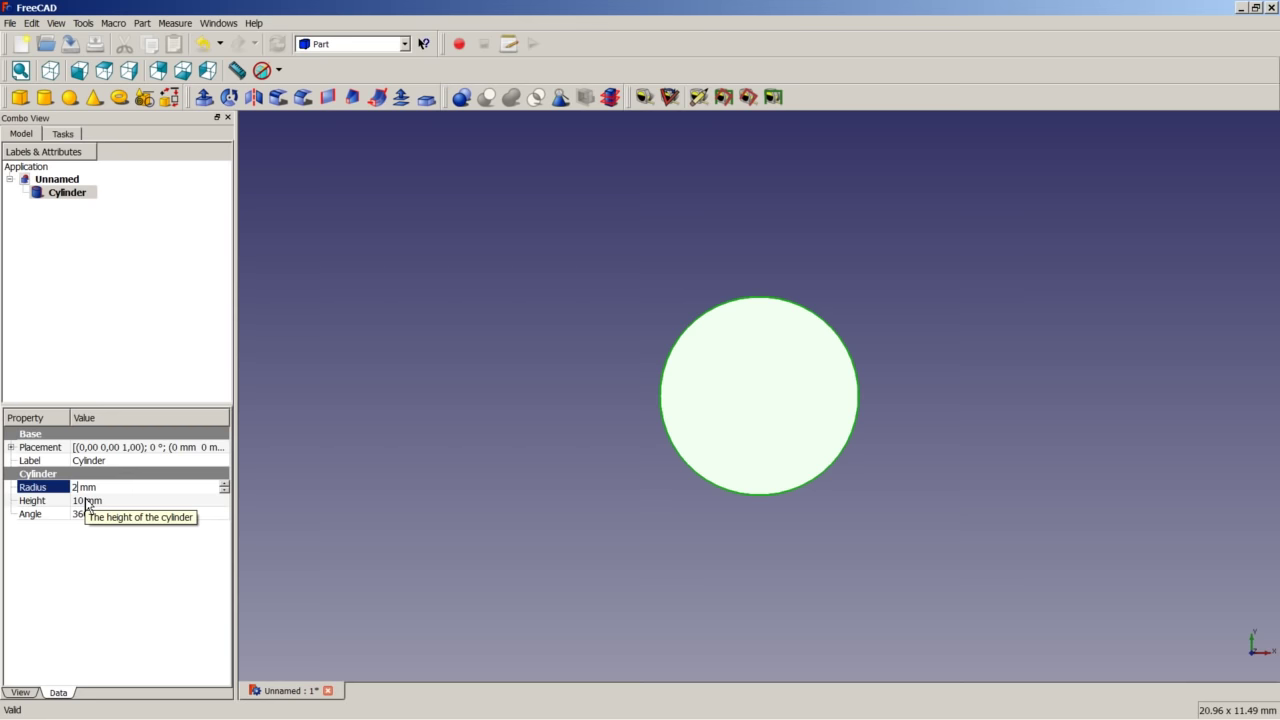
left_click(86, 501)
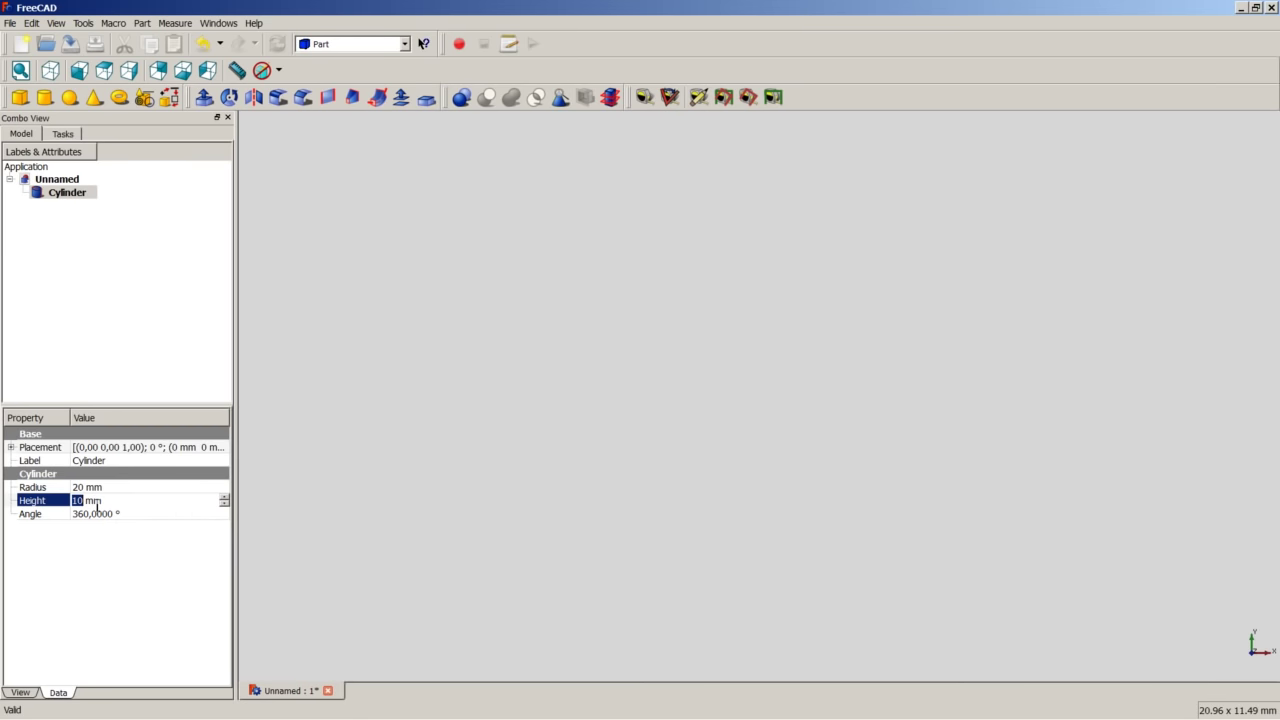
type("30")
Apply the 30 mm height and fit the cylinder into an axonometric view.
left_click(158, 357)
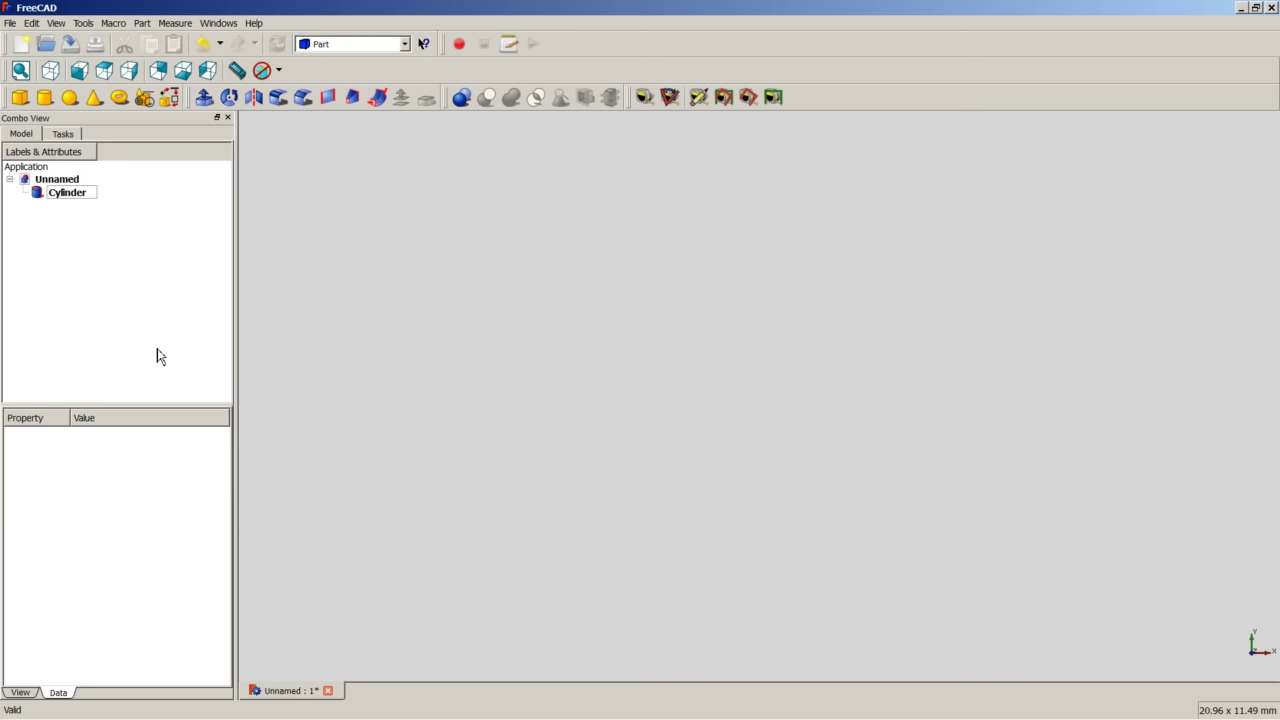
left_click(52, 71)
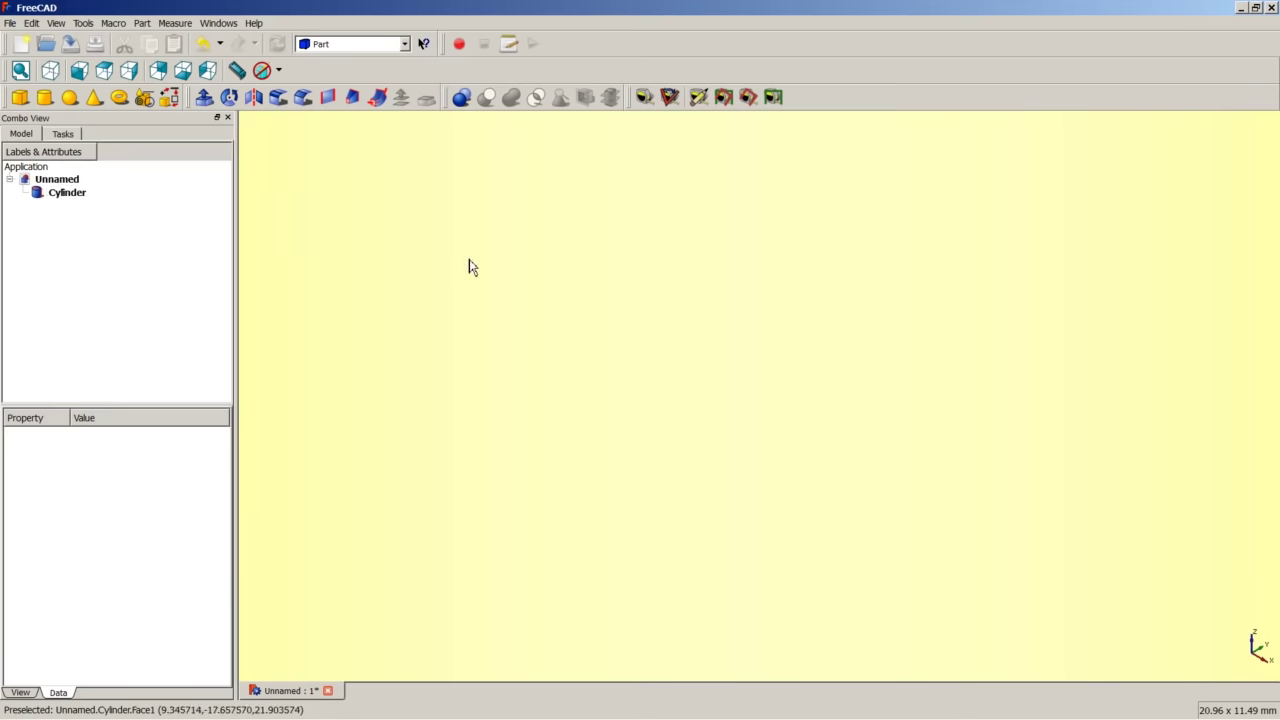
right_click(469, 260)
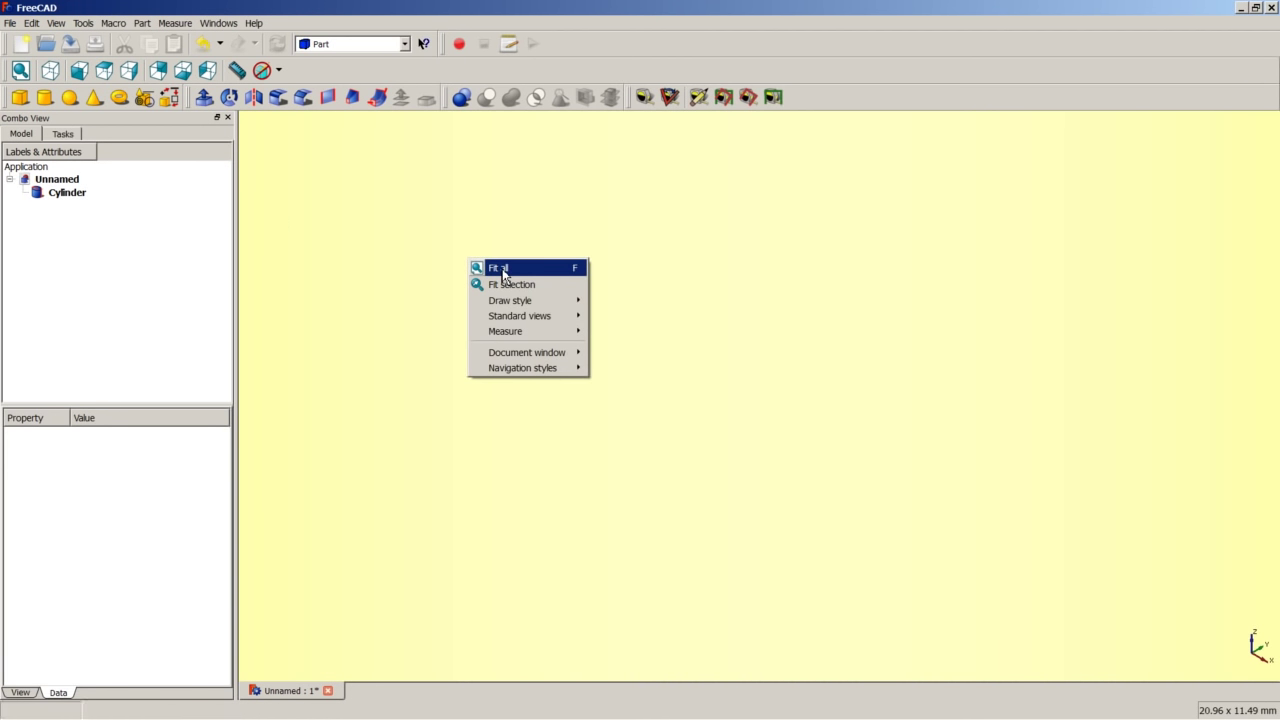
left_click(503, 268)
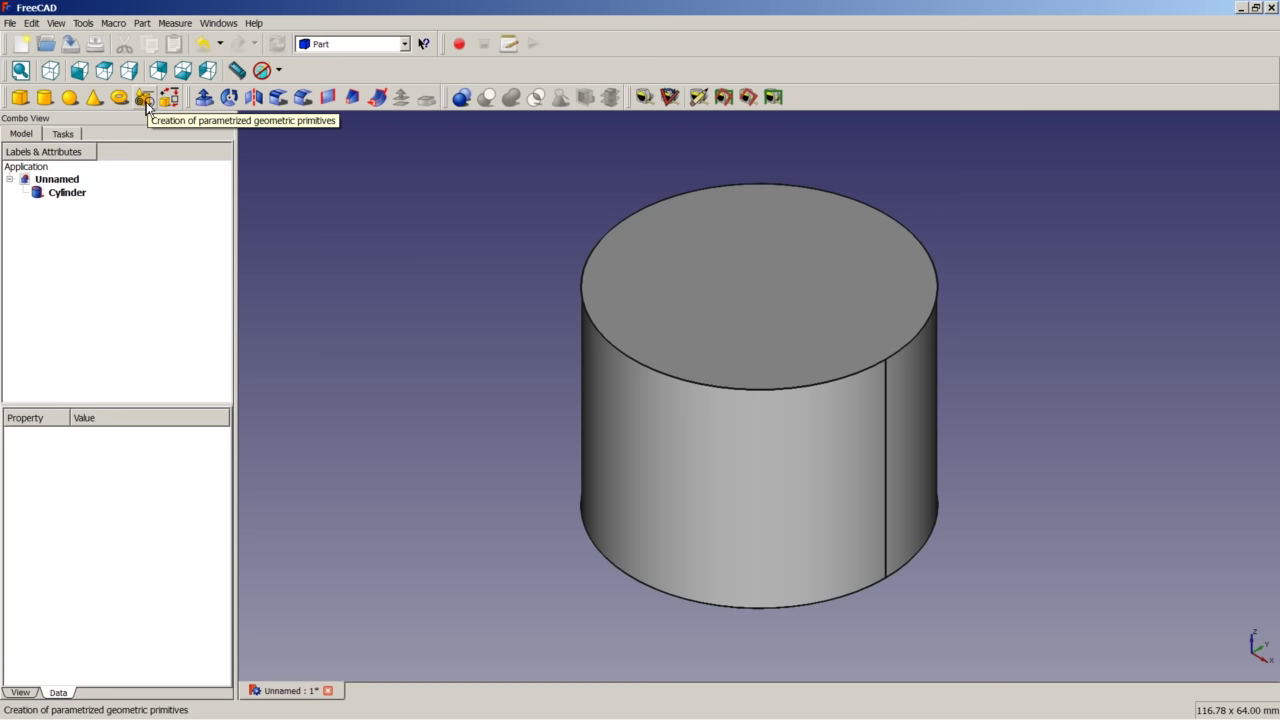
Create a Helix primitive with pitch 30 mm, height 10 mm and radius 25 mm.
left_click(146, 105)
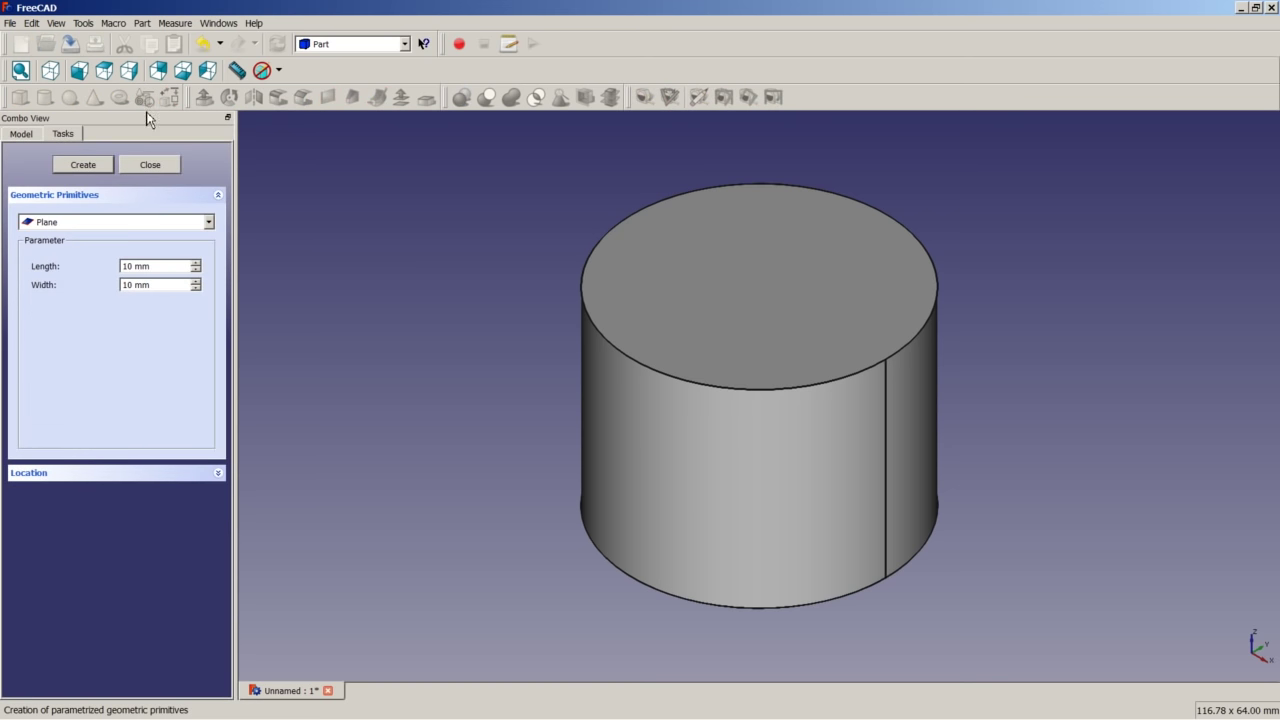
left_click(127, 226)
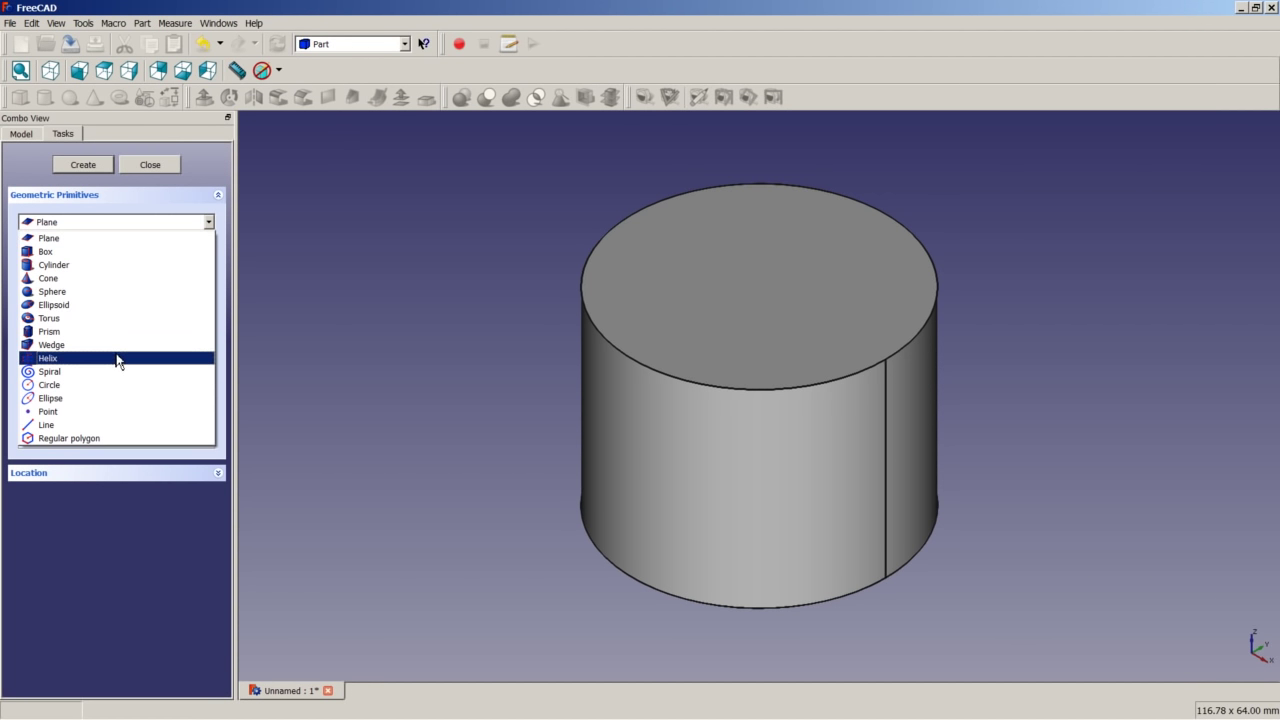
left_click(117, 358)
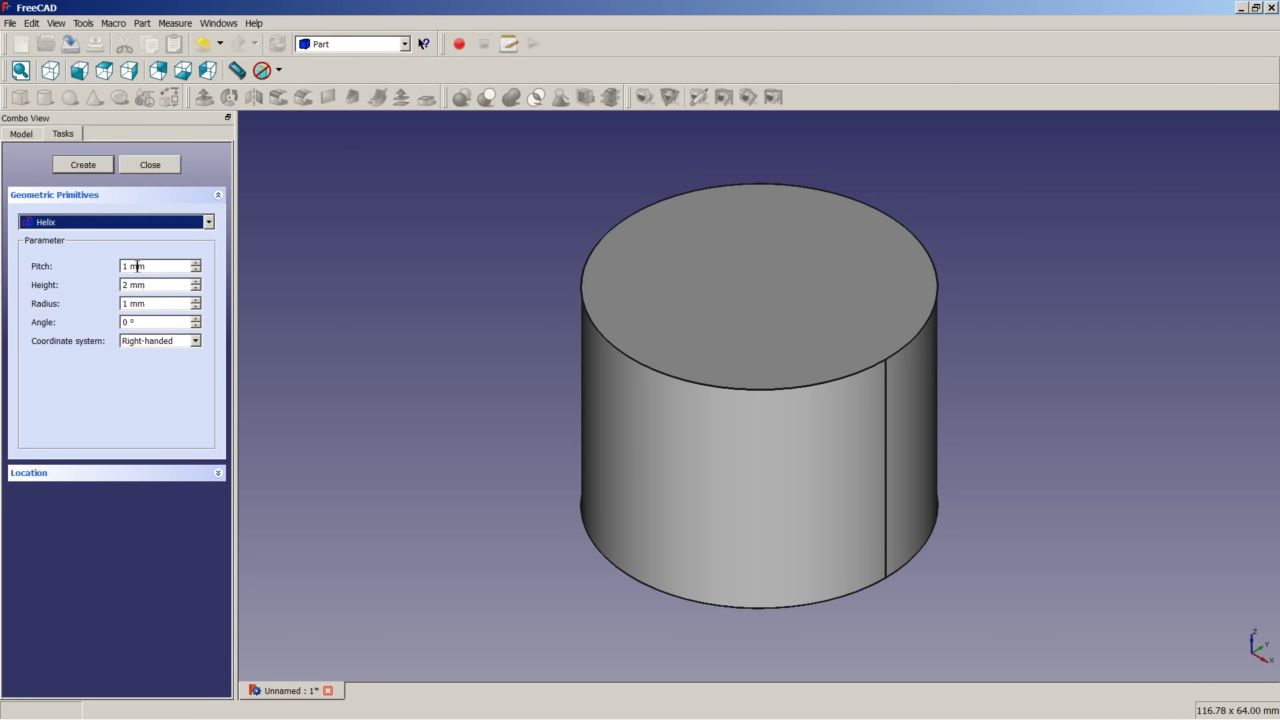
key("Tab")
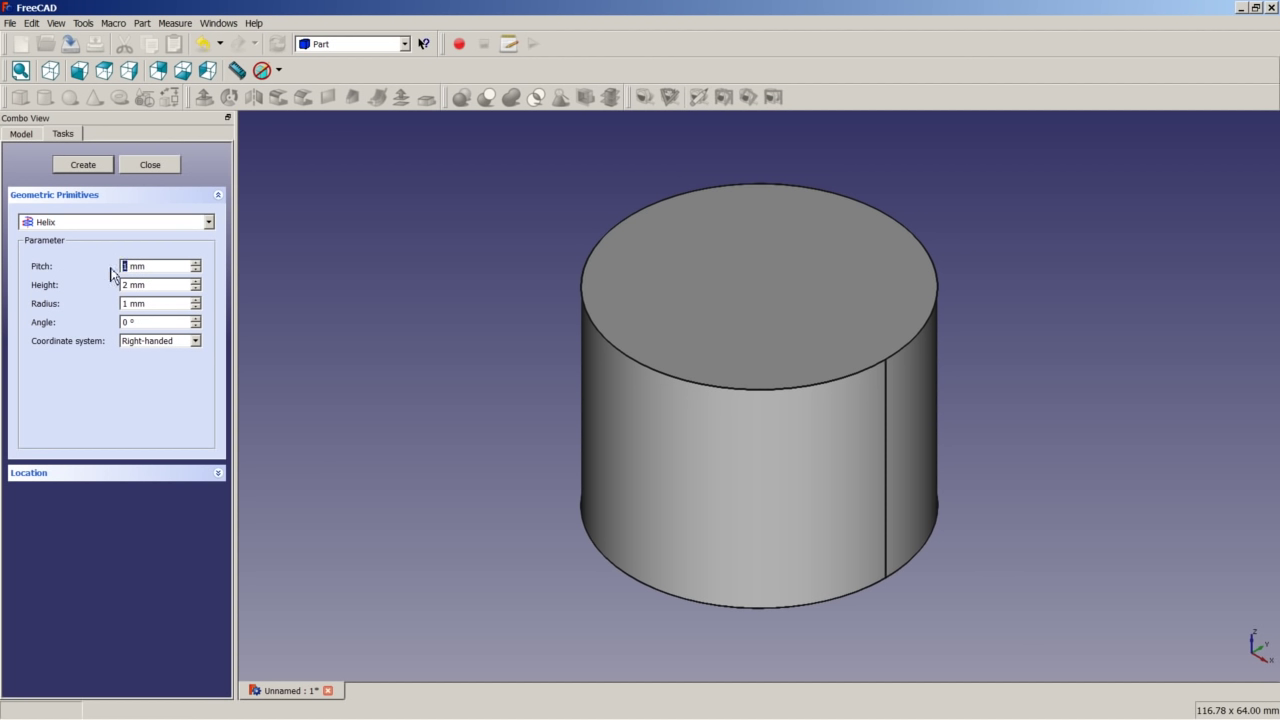
type("30")
key("Tab")
type("10")
key("Tab")
type("25")
left_click(147, 267)
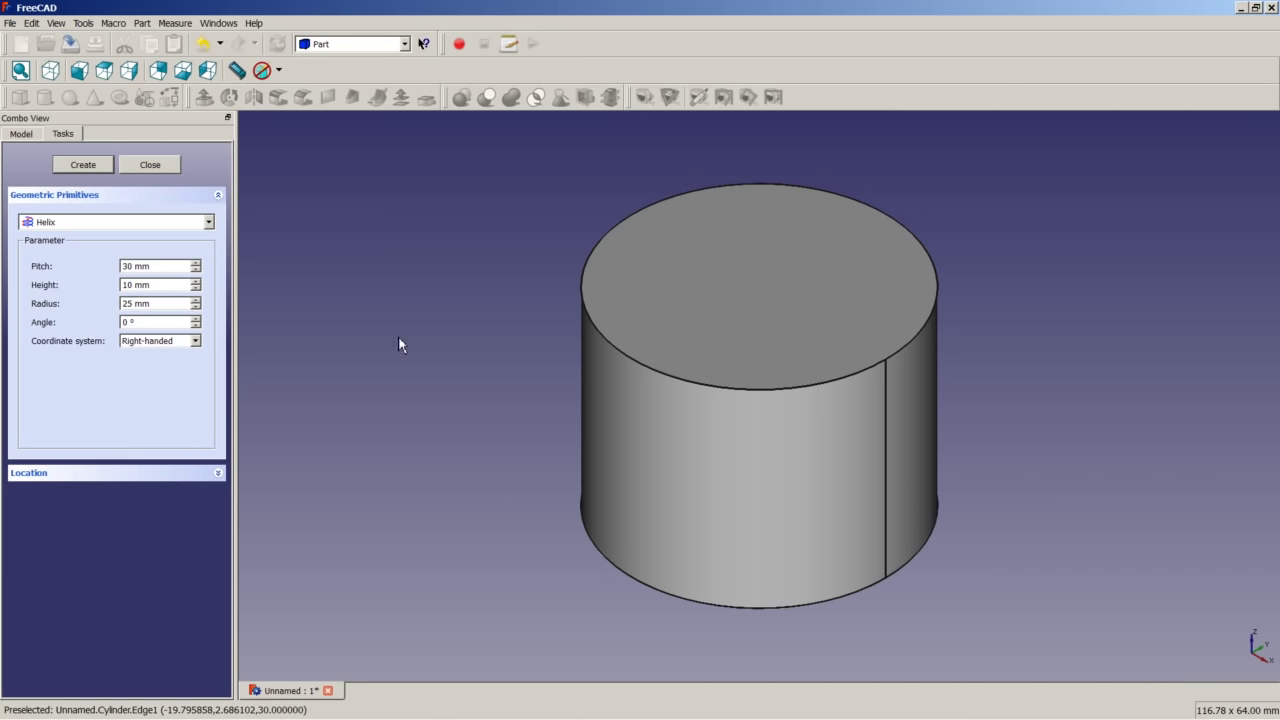
left_click(84, 165)
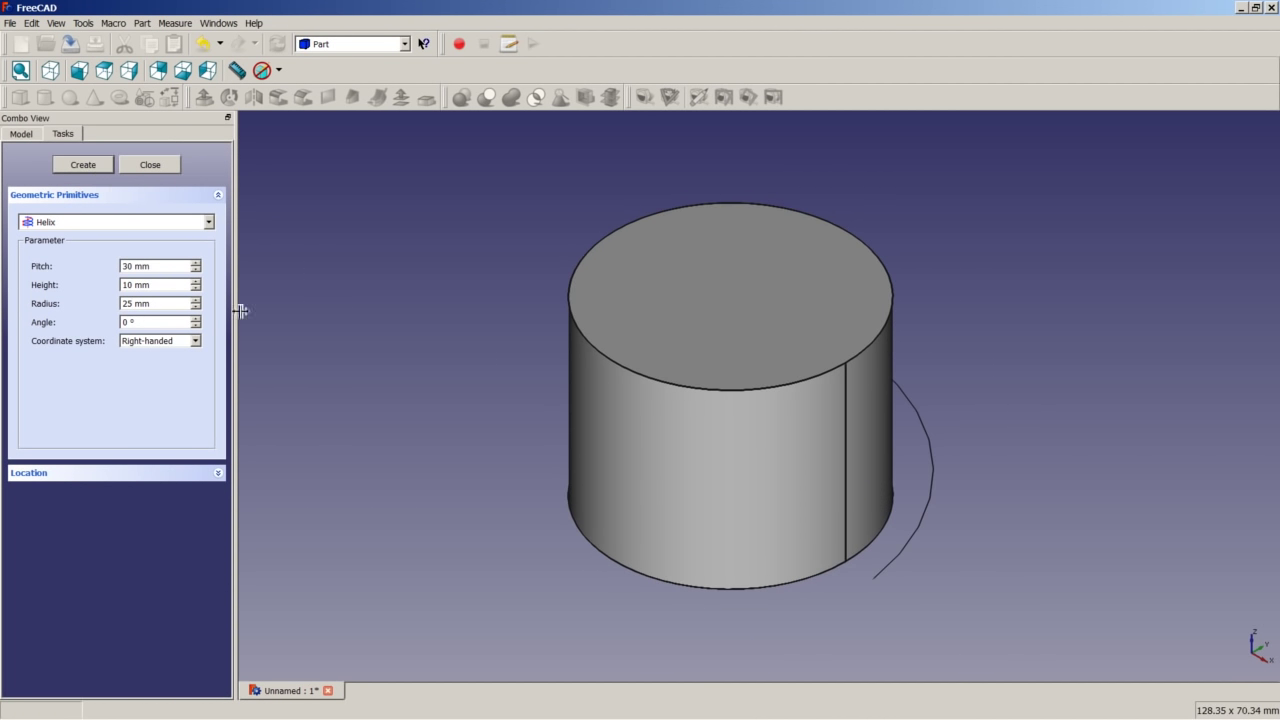
Close the primitives panel and fit the cylinder and helix in an isometric view.
middle_click_drag(955, 490, 778, 541)
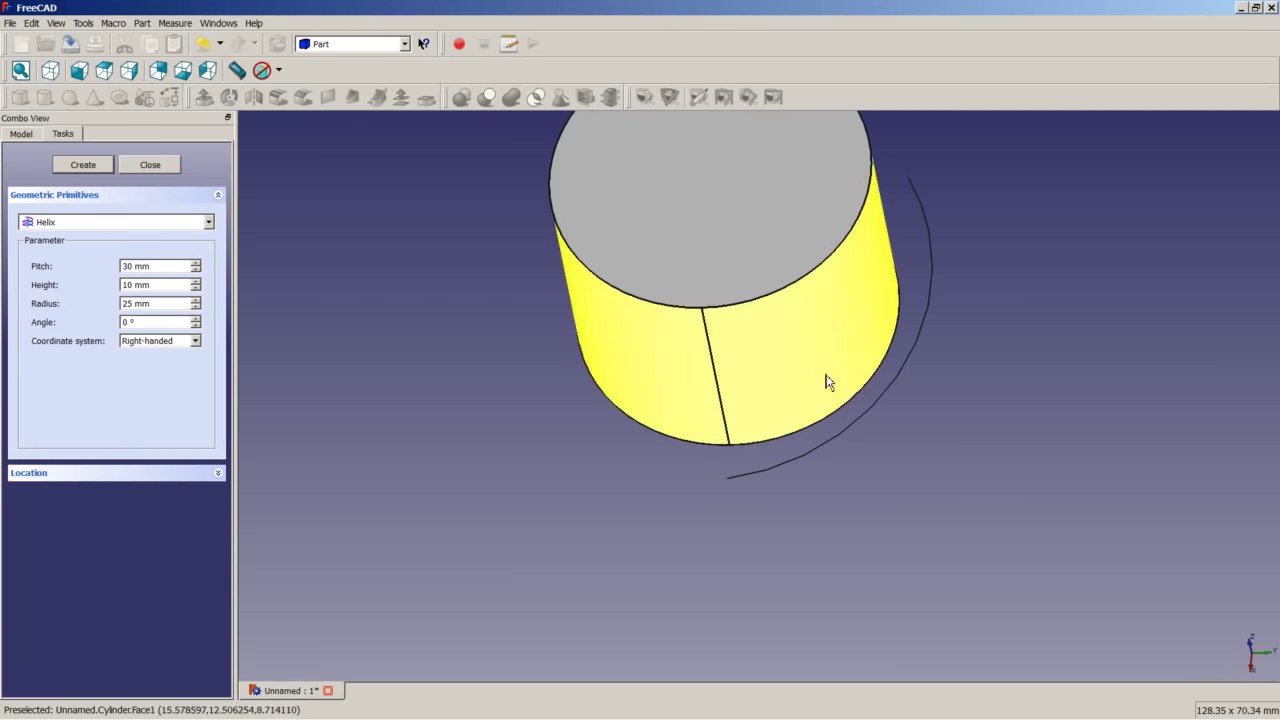
left_click(150, 166)
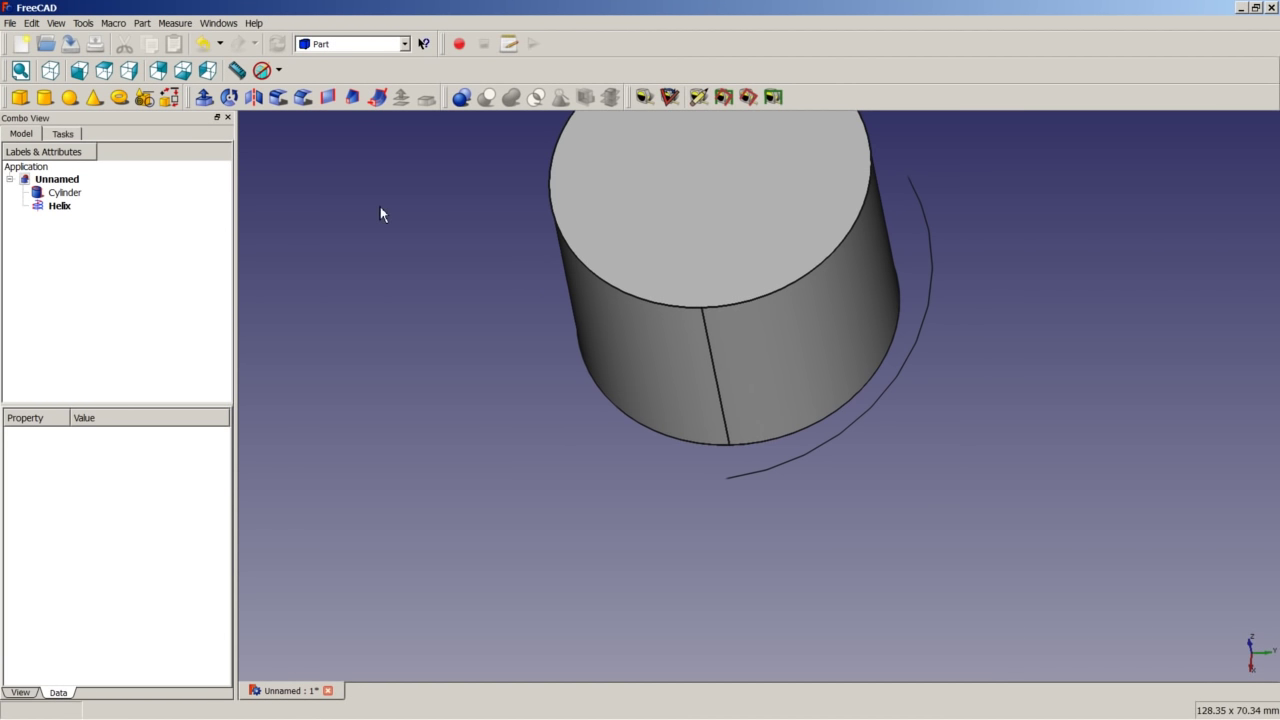
left_click(50, 70)
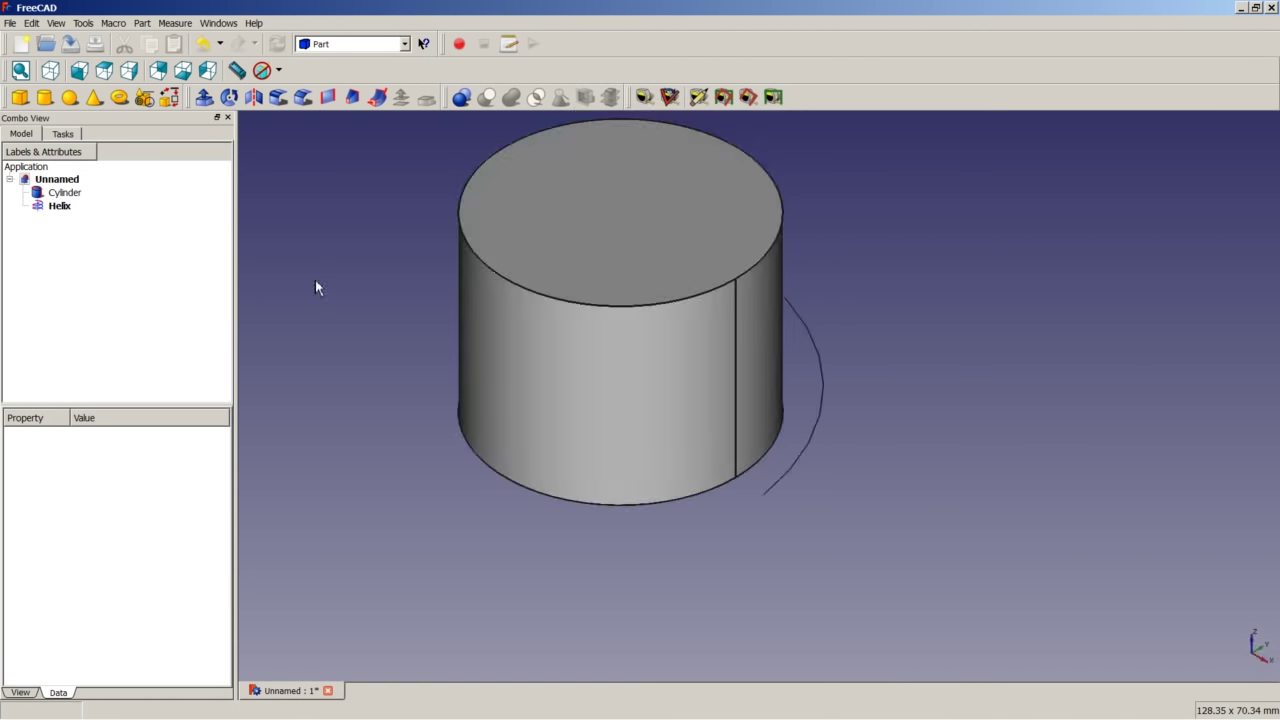
right_click(374, 301)
left_click(383, 316)
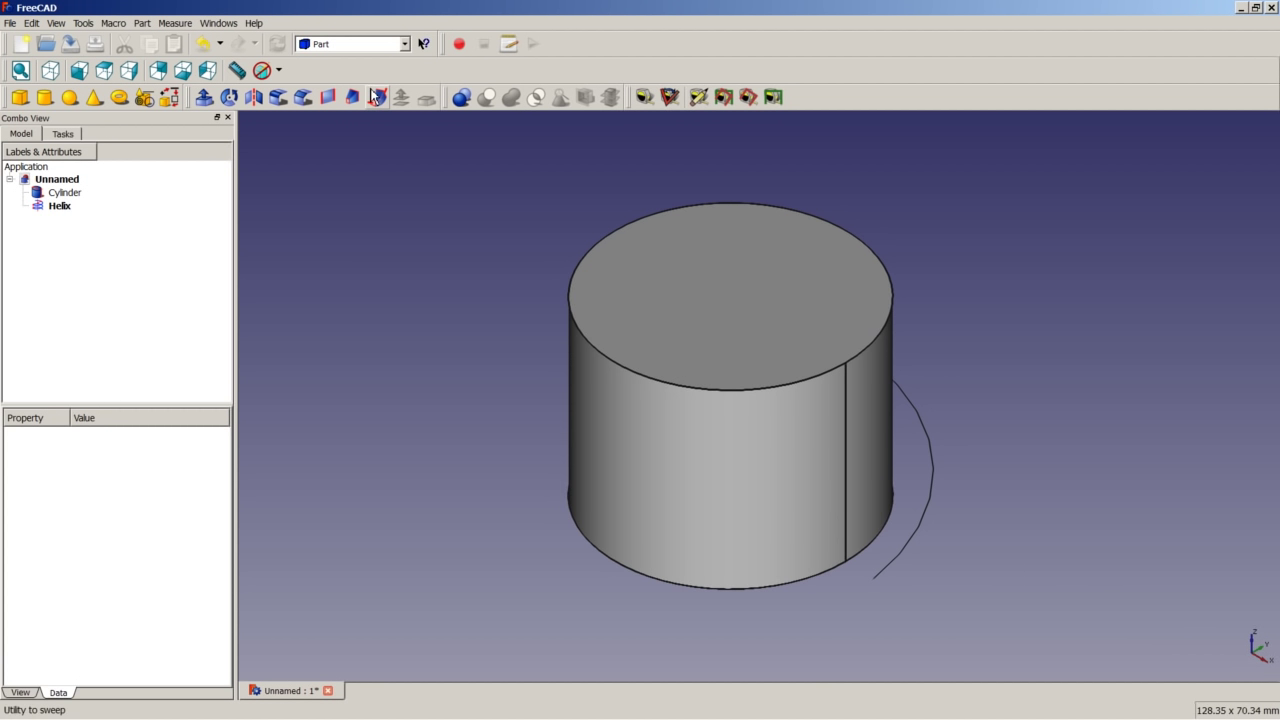
Switch to the Sketcher workbench and start a new sketch on the XZ plane.
left_click(351, 45)
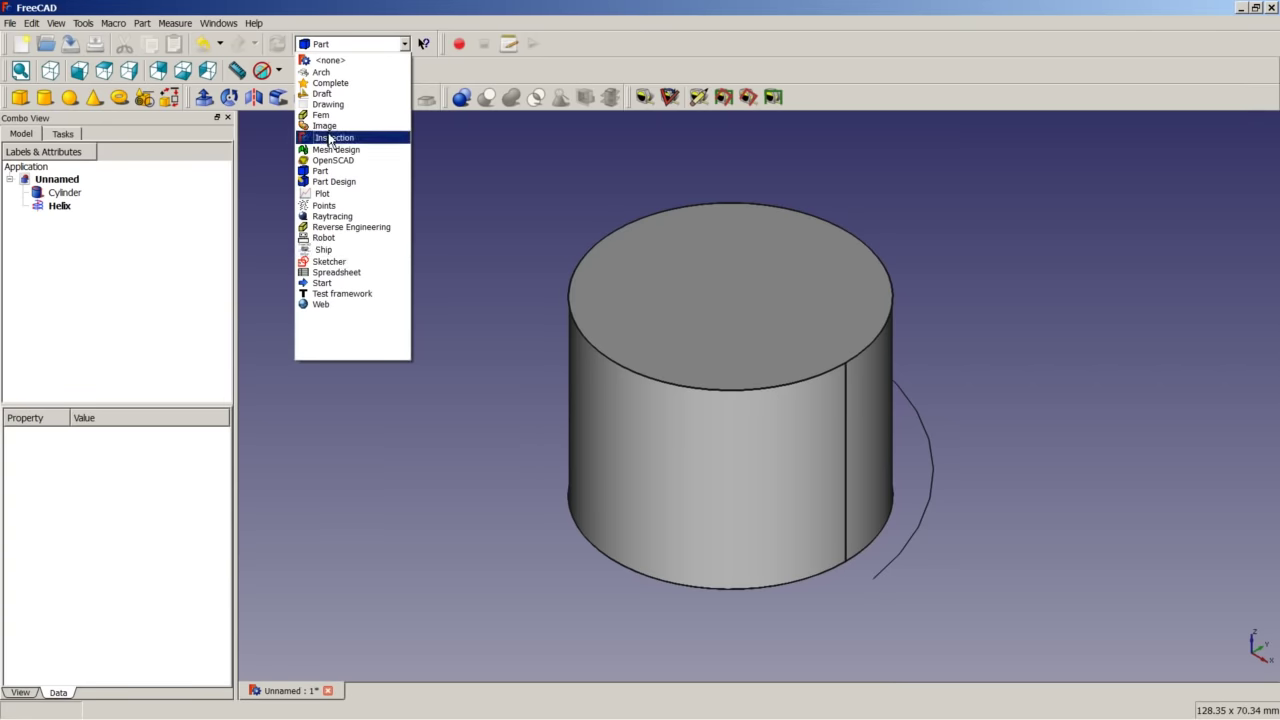
left_click(342, 262)
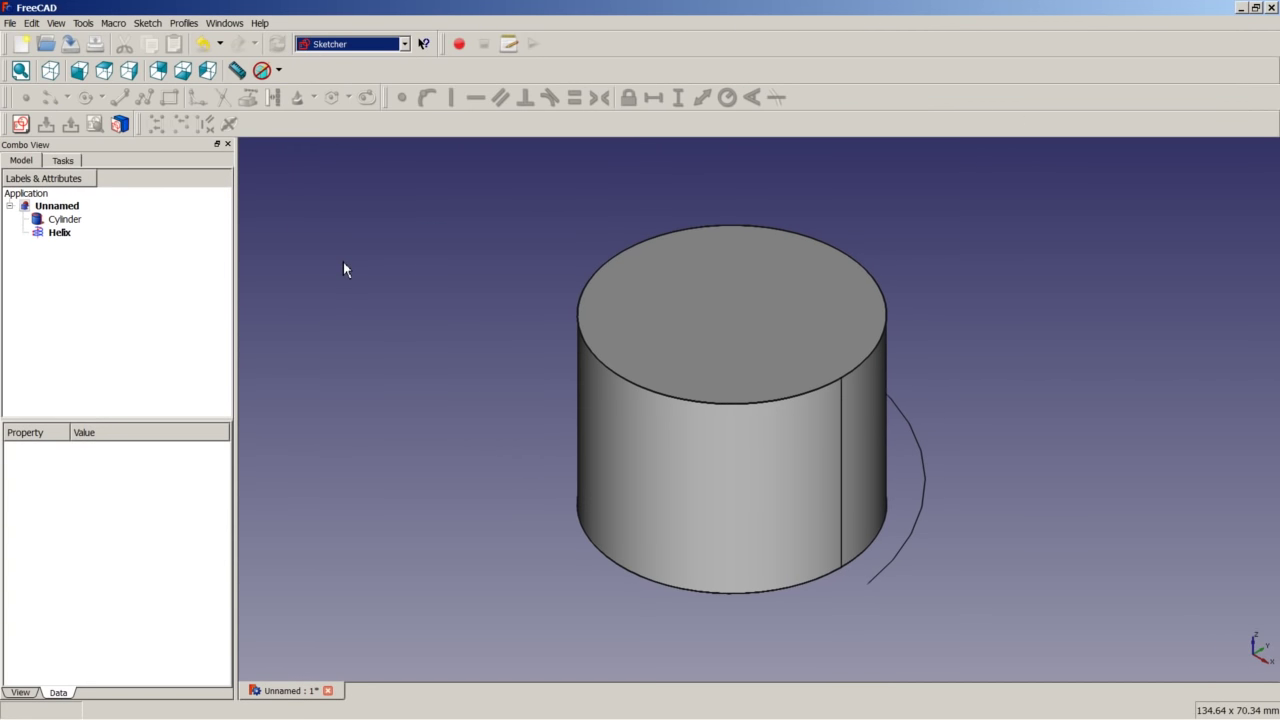
left_click(21, 124)
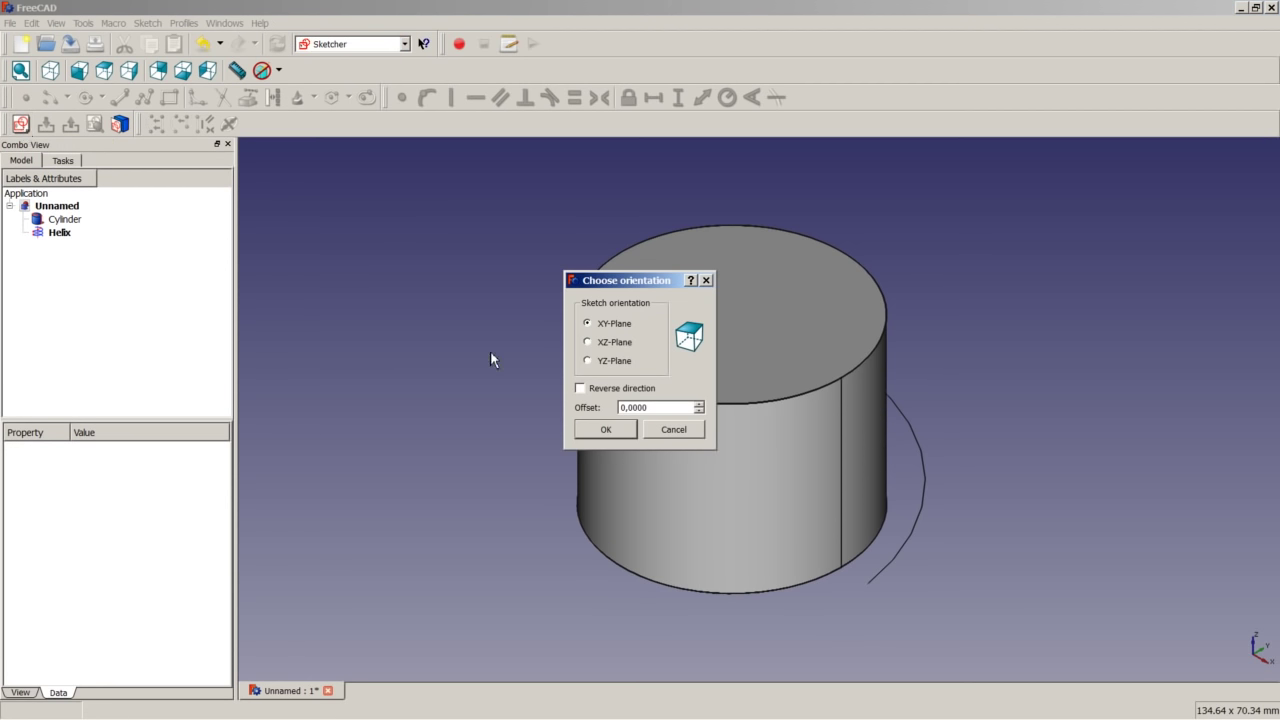
left_click(601, 345)
left_click(607, 431)
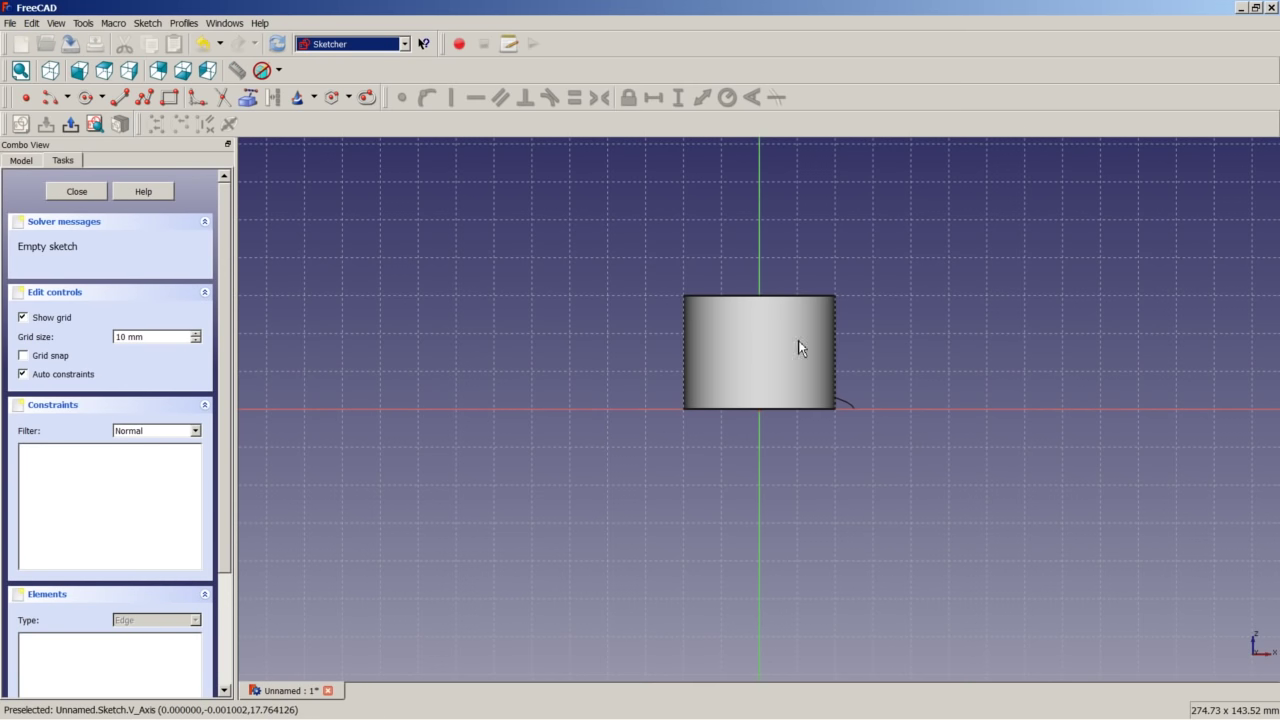
Draw a rectangle just outside the cylinder's side and close the sketch.
scroll(815, 340, "up", 3)
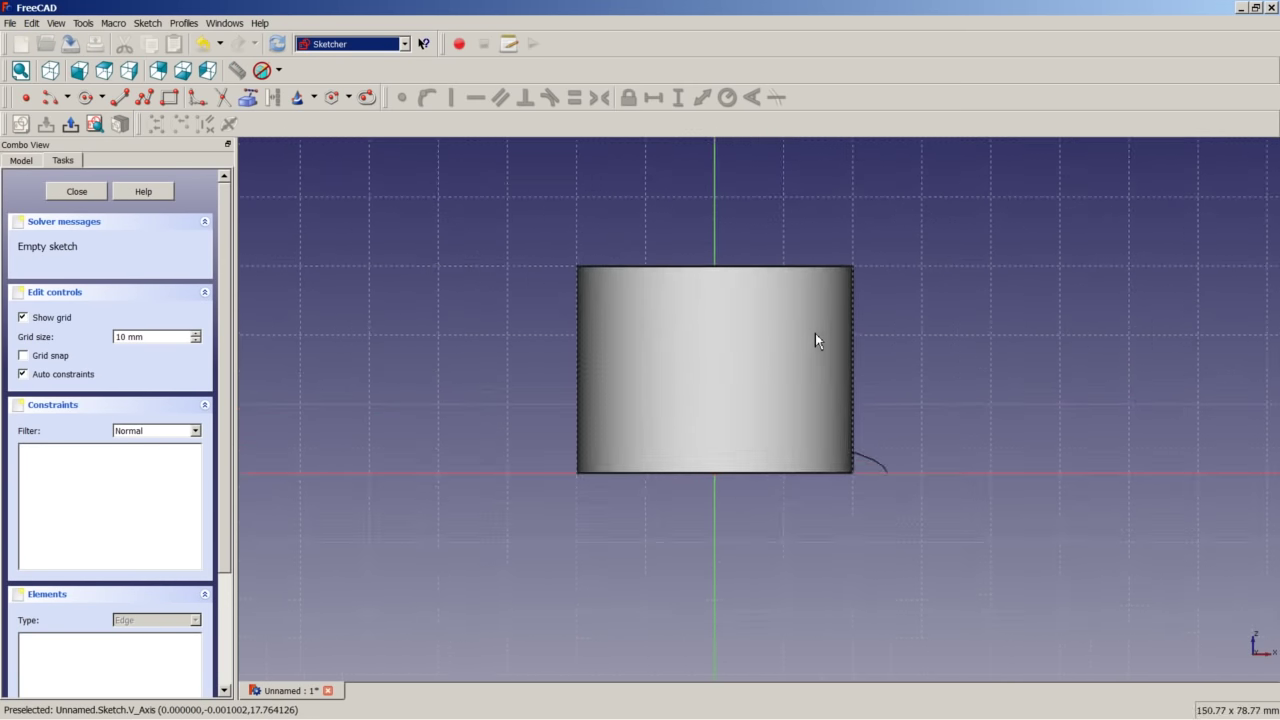
left_click(170, 97)
left_click(770, 382)
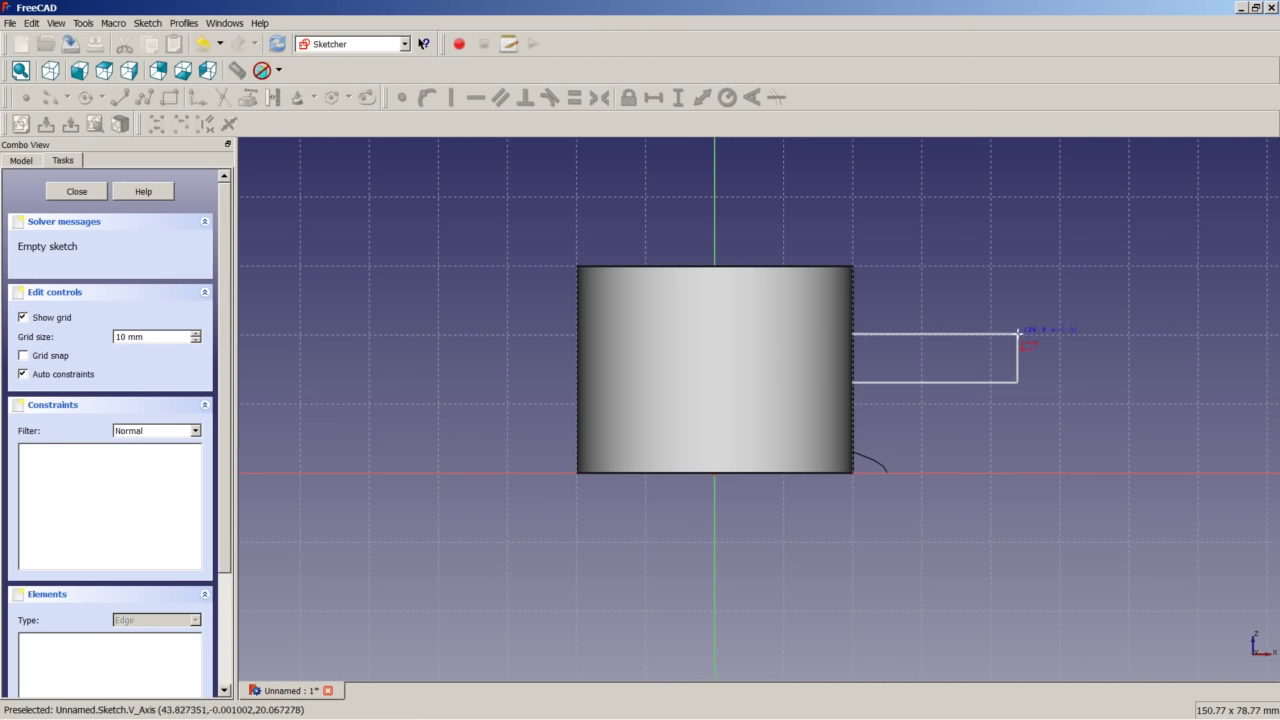
left_click(1025, 331)
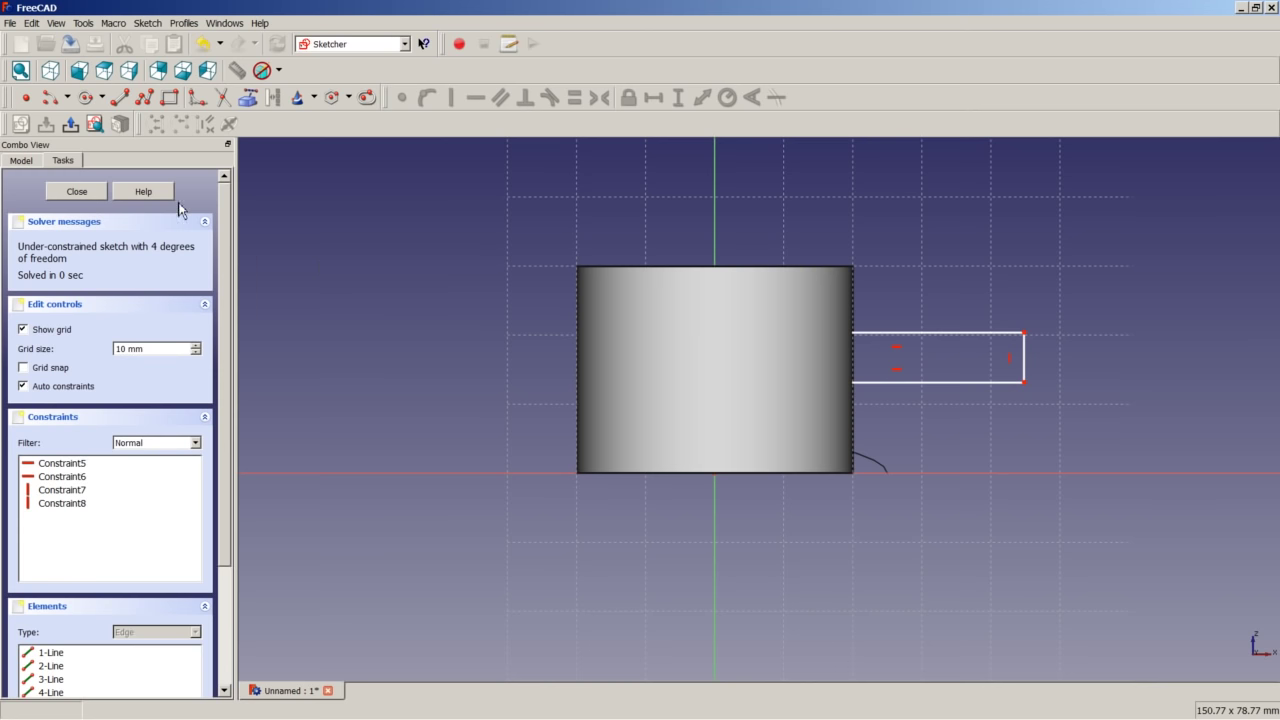
left_click(100, 193)
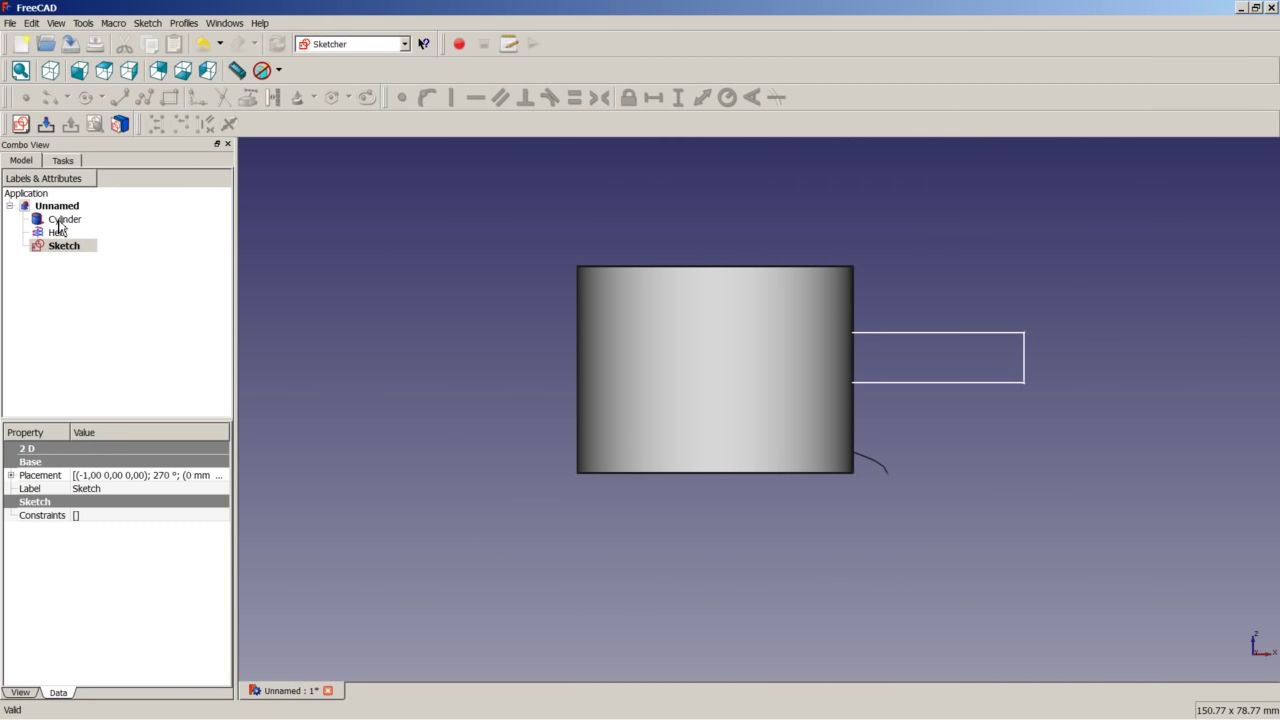
Hide the Cylinder and reopen the Sketch for editing.
left_click(58, 222)
right_click(68, 223)
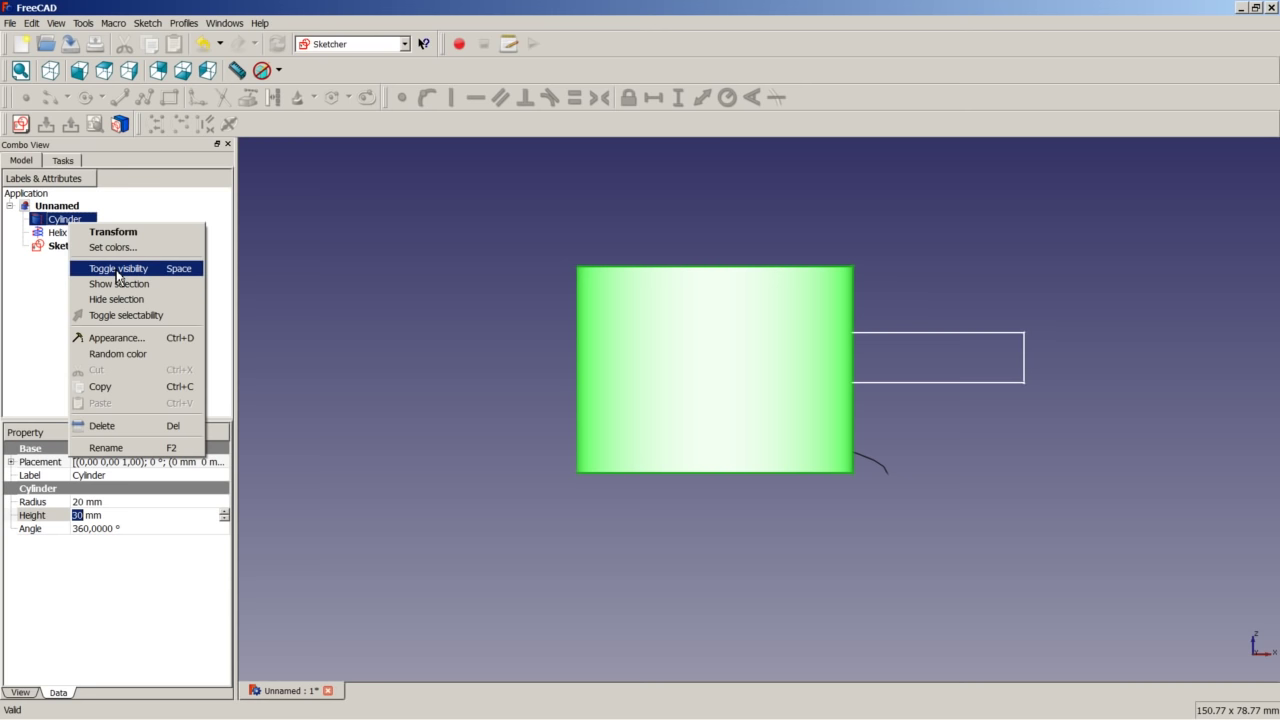
left_click(117, 270)
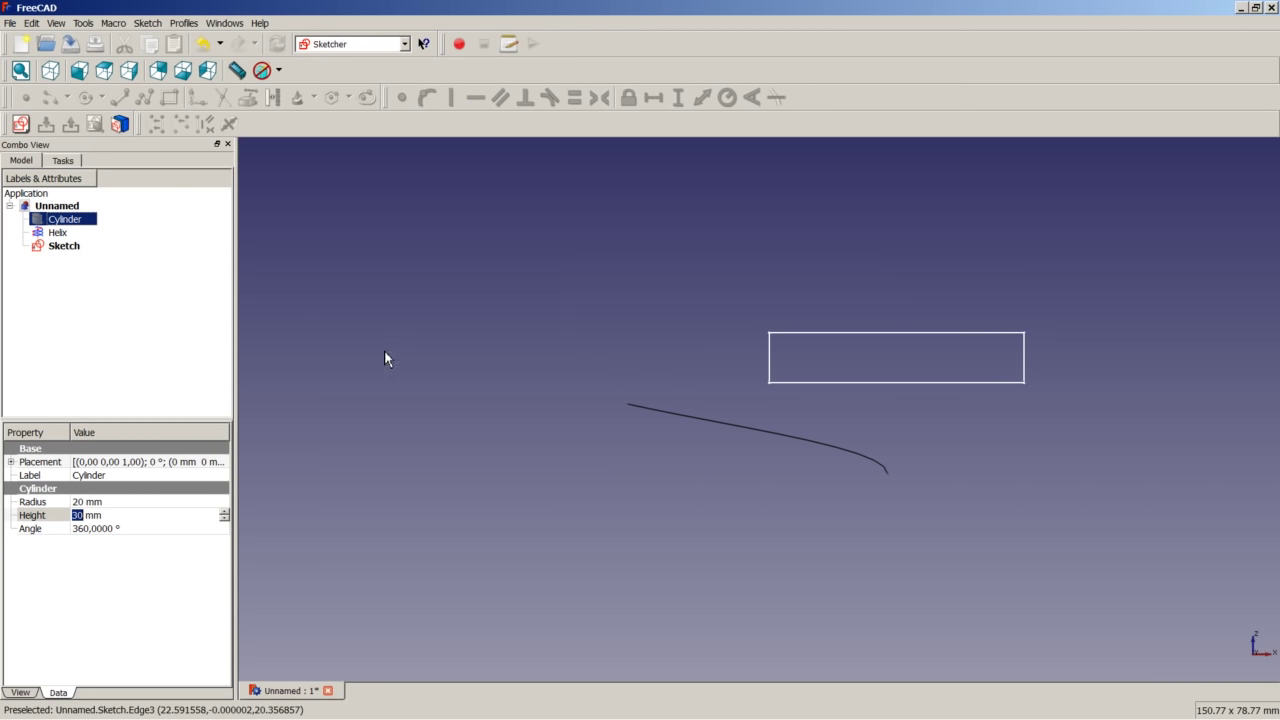
right_click(68, 247)
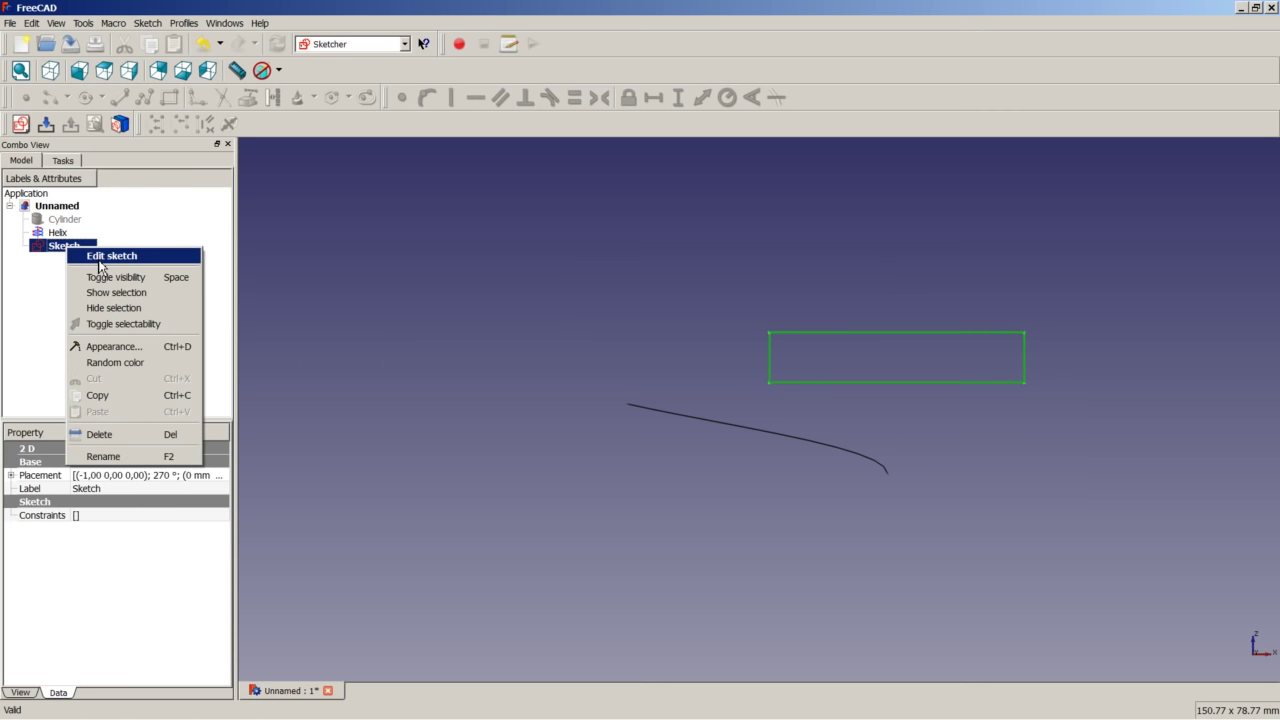
left_click(100, 253)
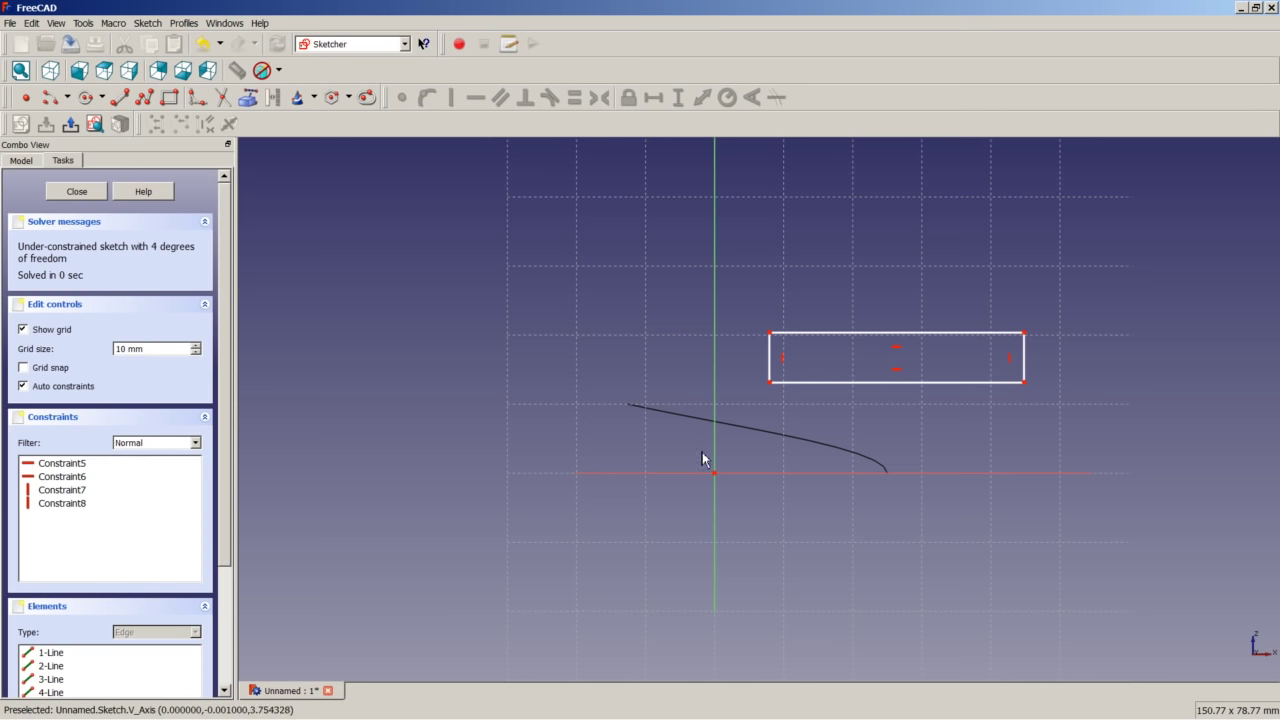
Place the rectangle's corner 15 mm horizontally and 10 mm vertically from the origin.
left_click(772, 384)
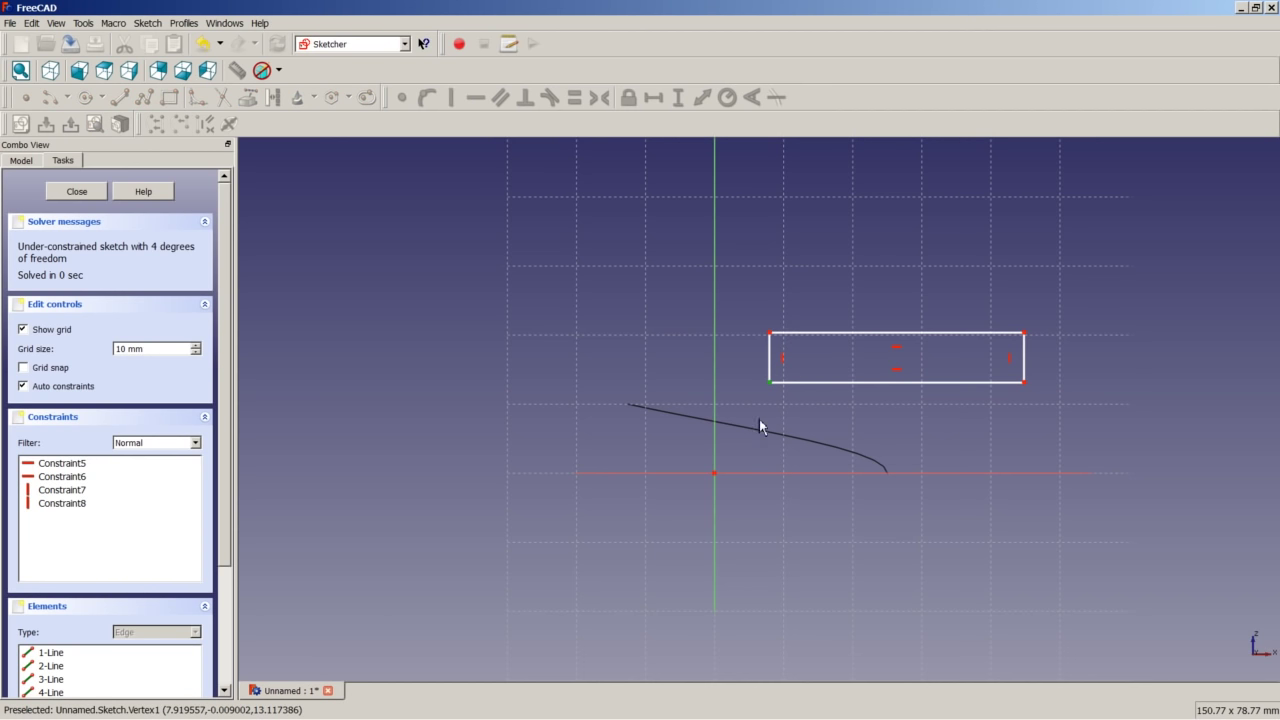
left_click(716, 476)
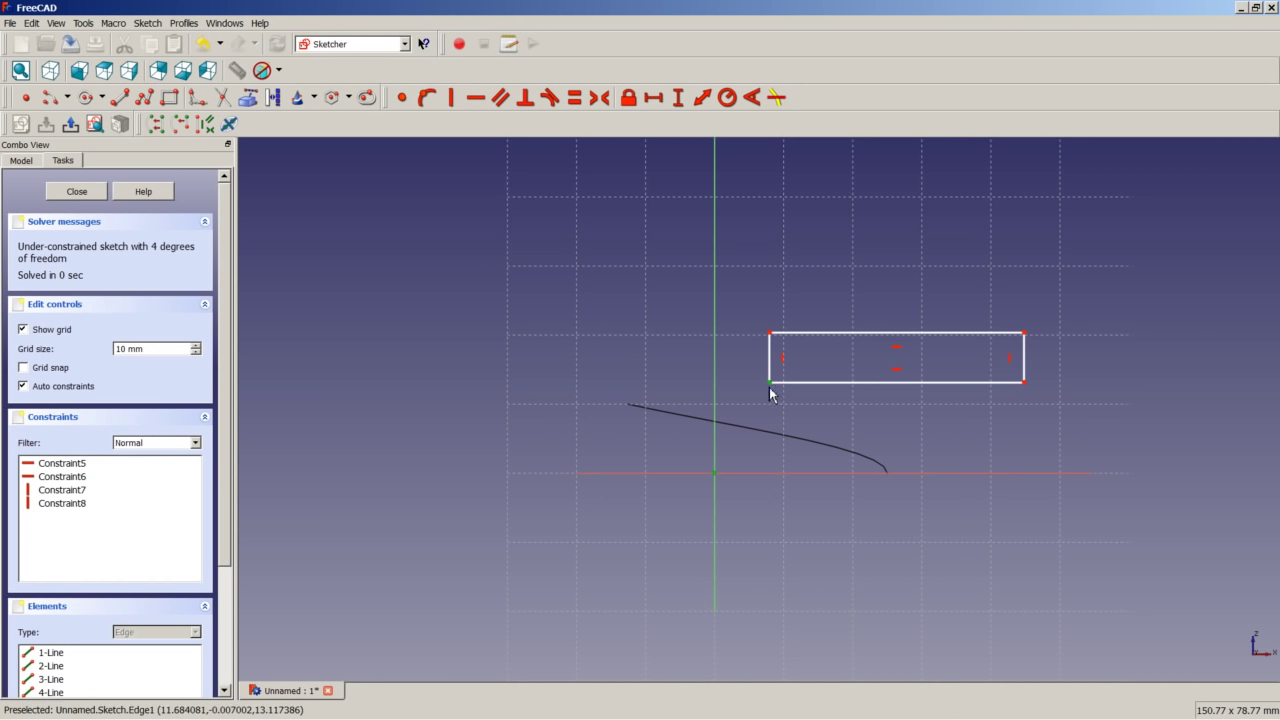
left_click(653, 97)
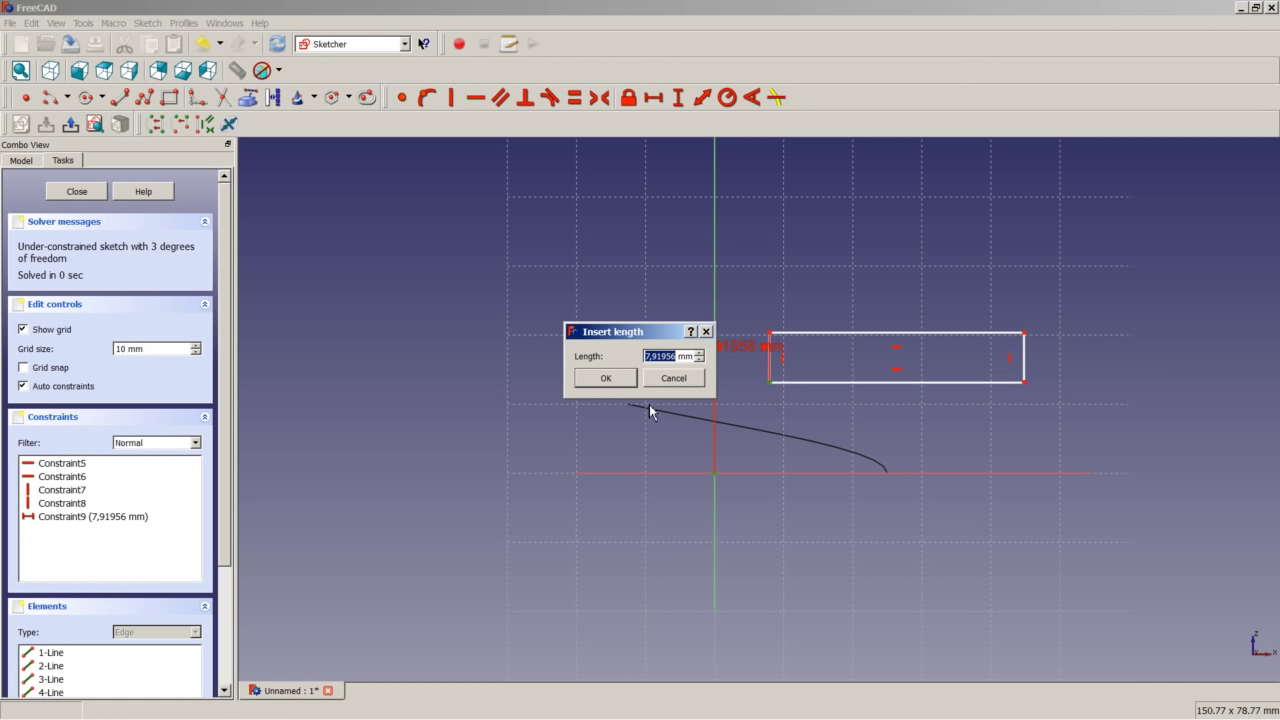
type("15")
left_click(604, 378)
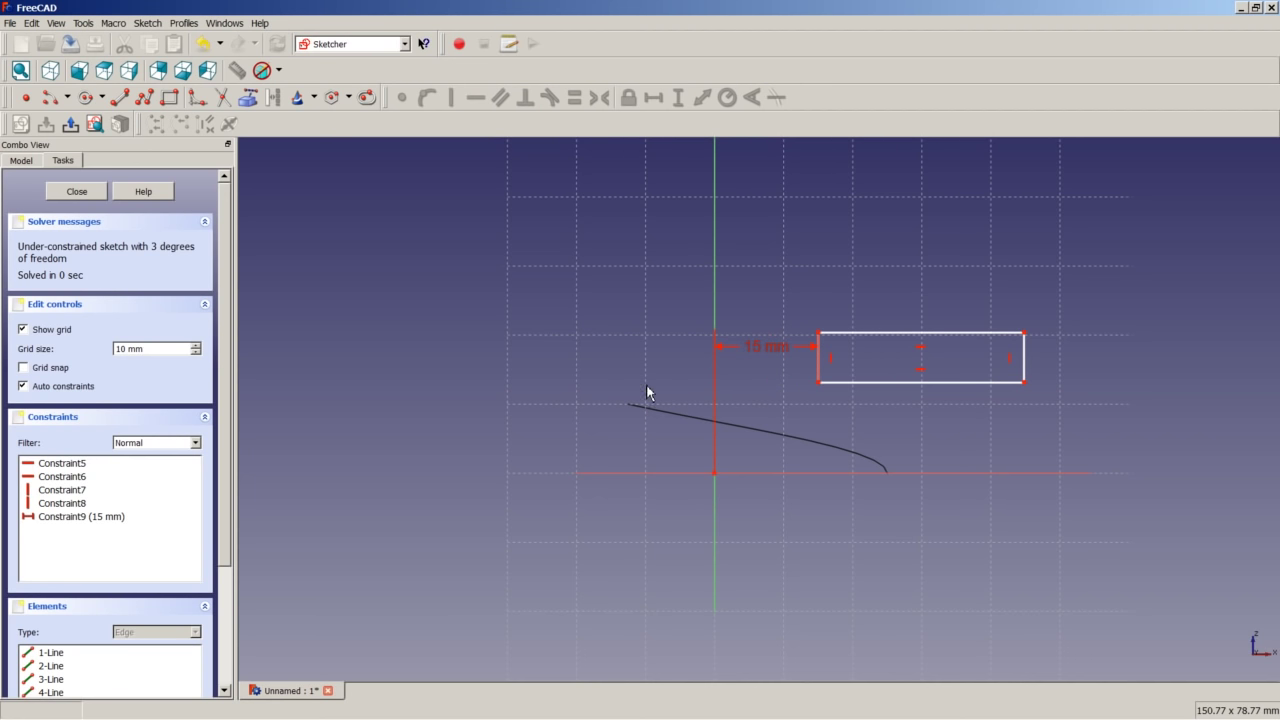
left_click(821, 388)
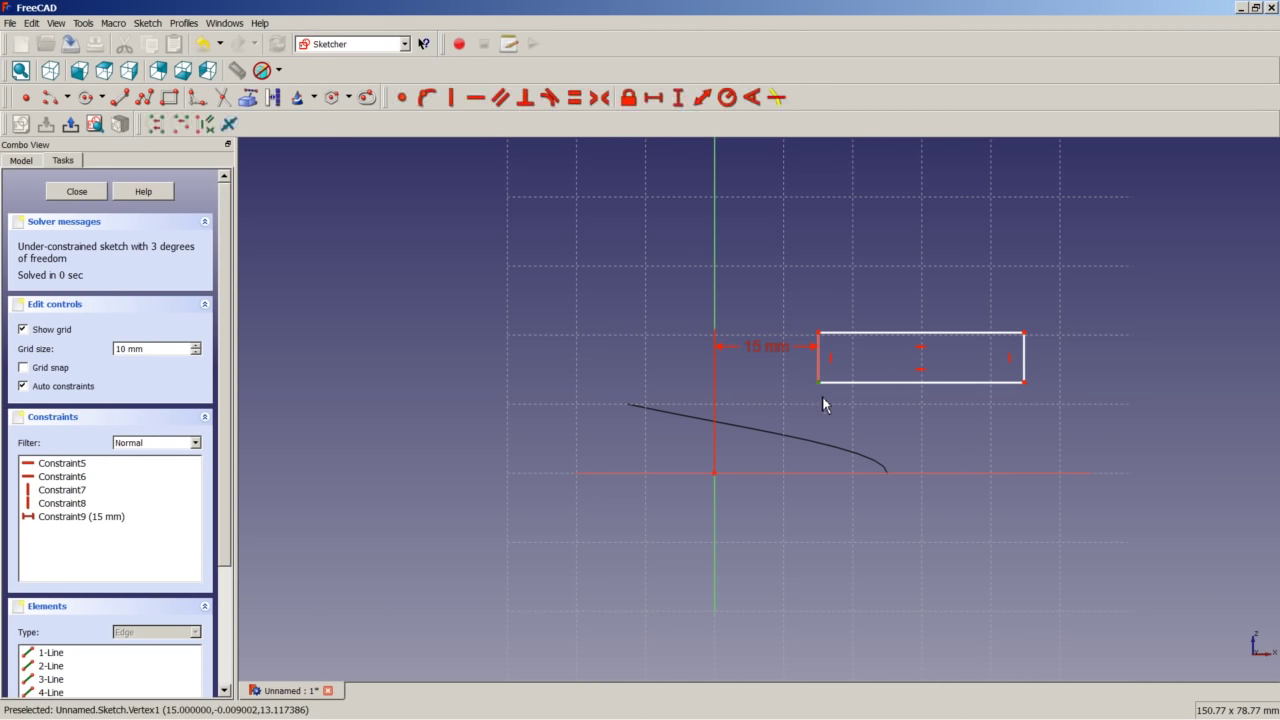
left_click(716, 475)
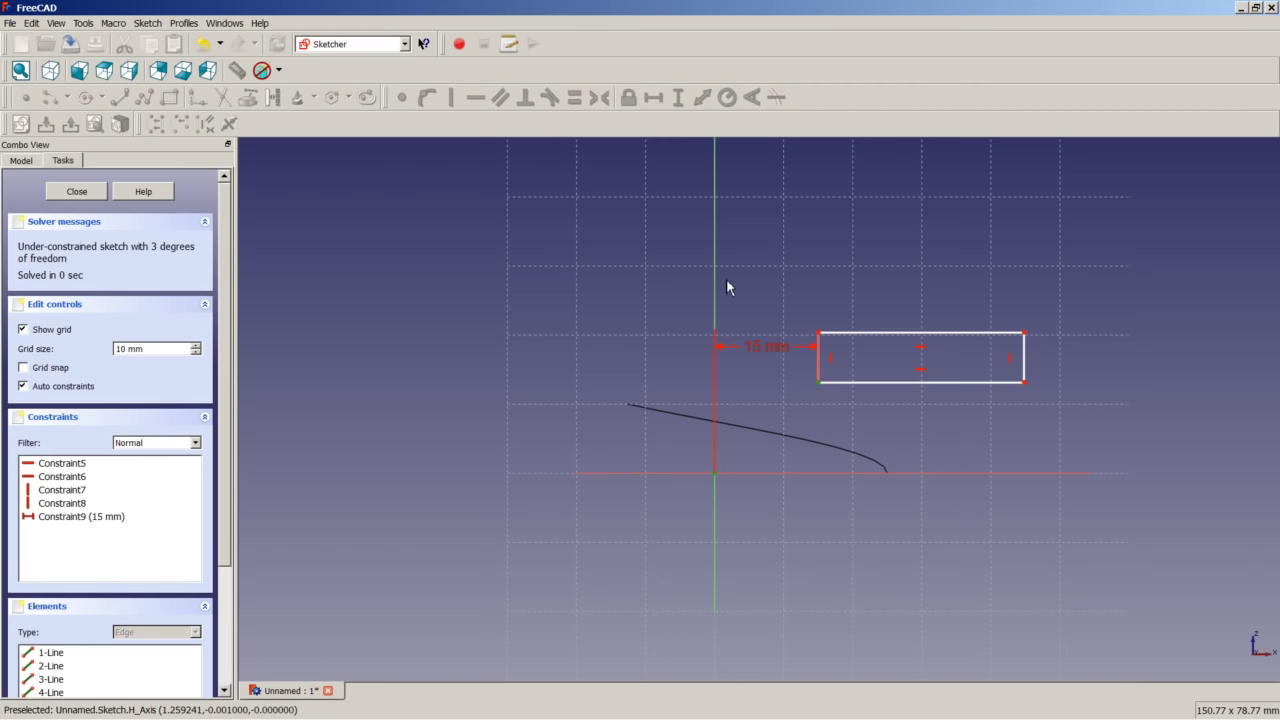
left_click(678, 97)
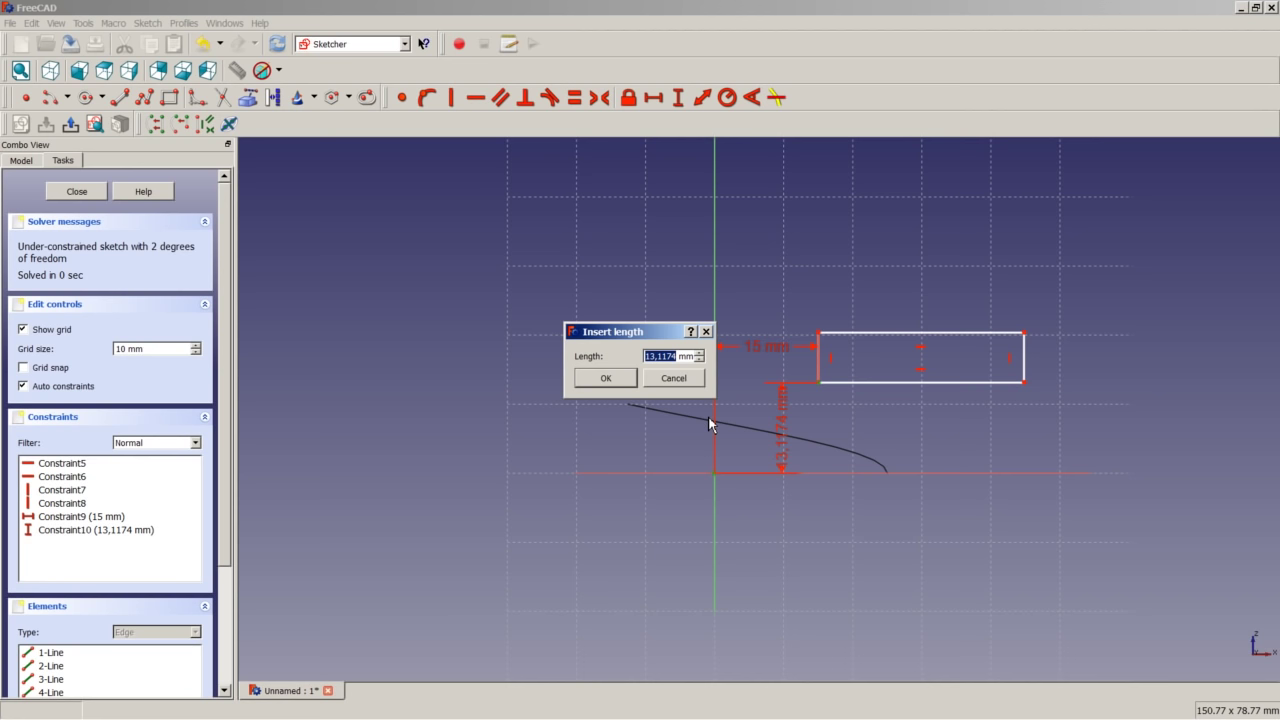
type("10")
key("Return")
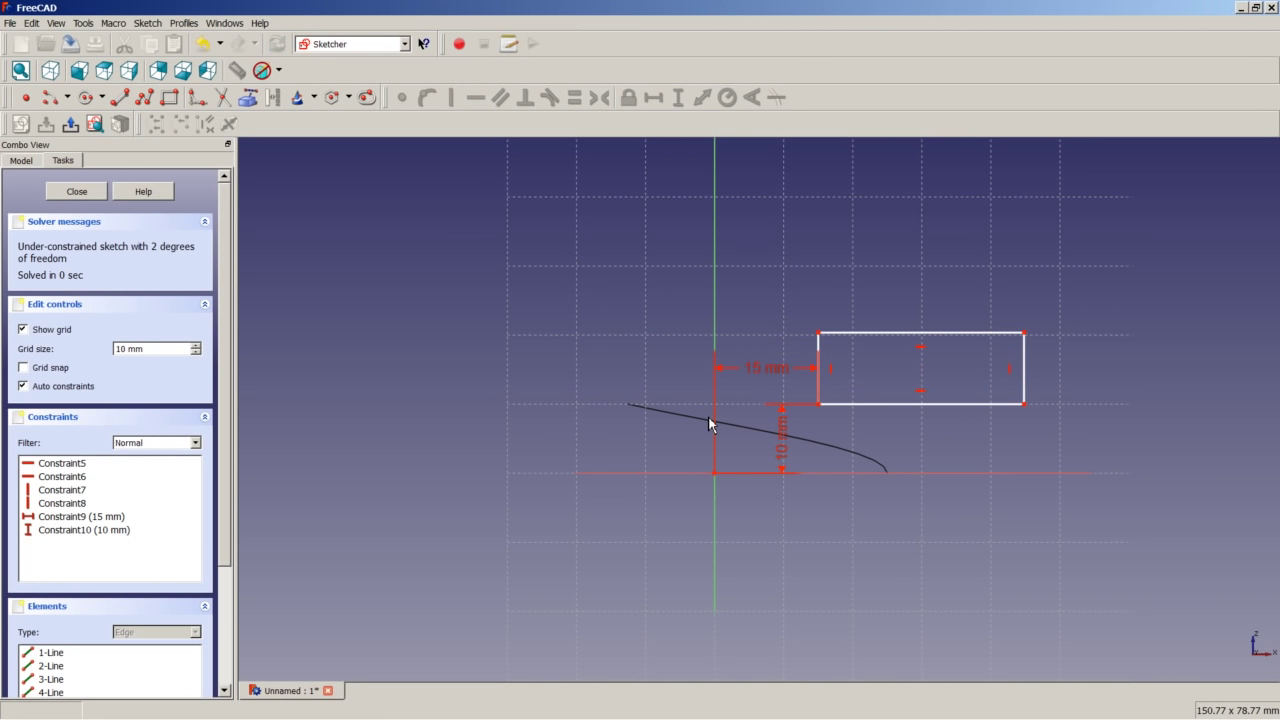
Constrain the rectangle to 50 mm long and 5 mm high, tidying the dimension labels.
left_click(903, 340)
left_click(654, 98)
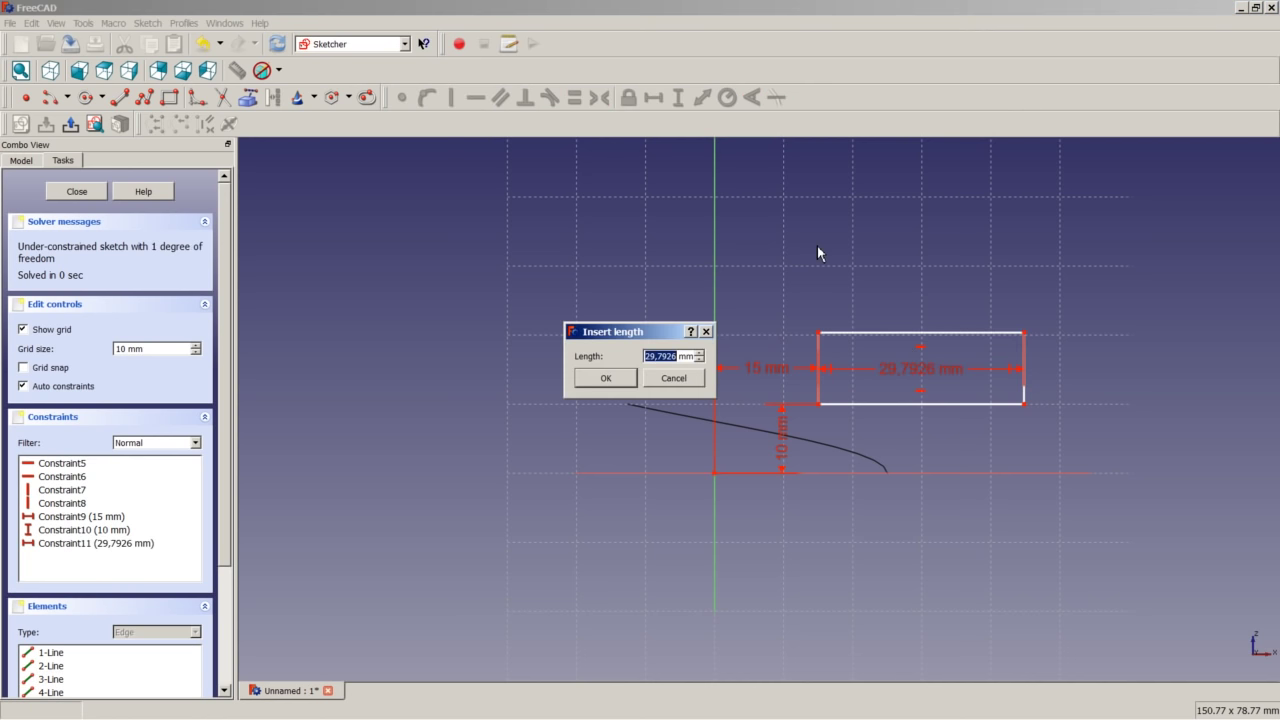
type("50")
left_click(606, 378)
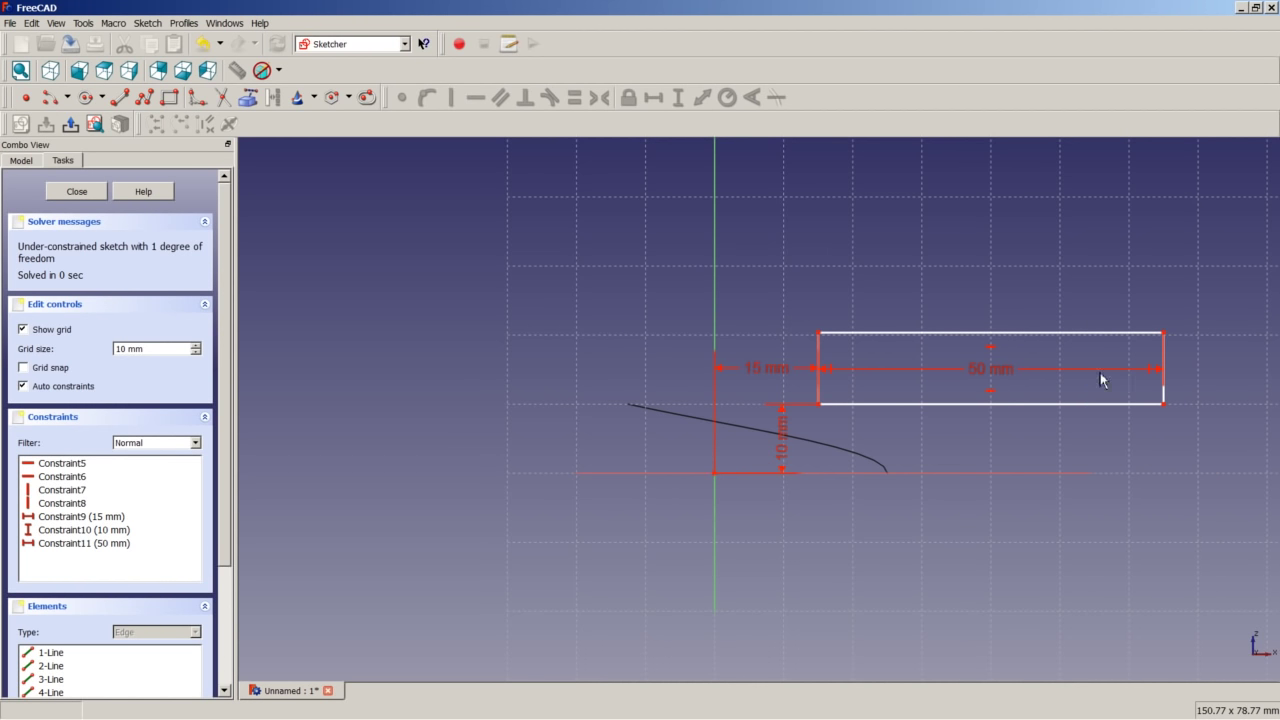
left_click(1165, 392)
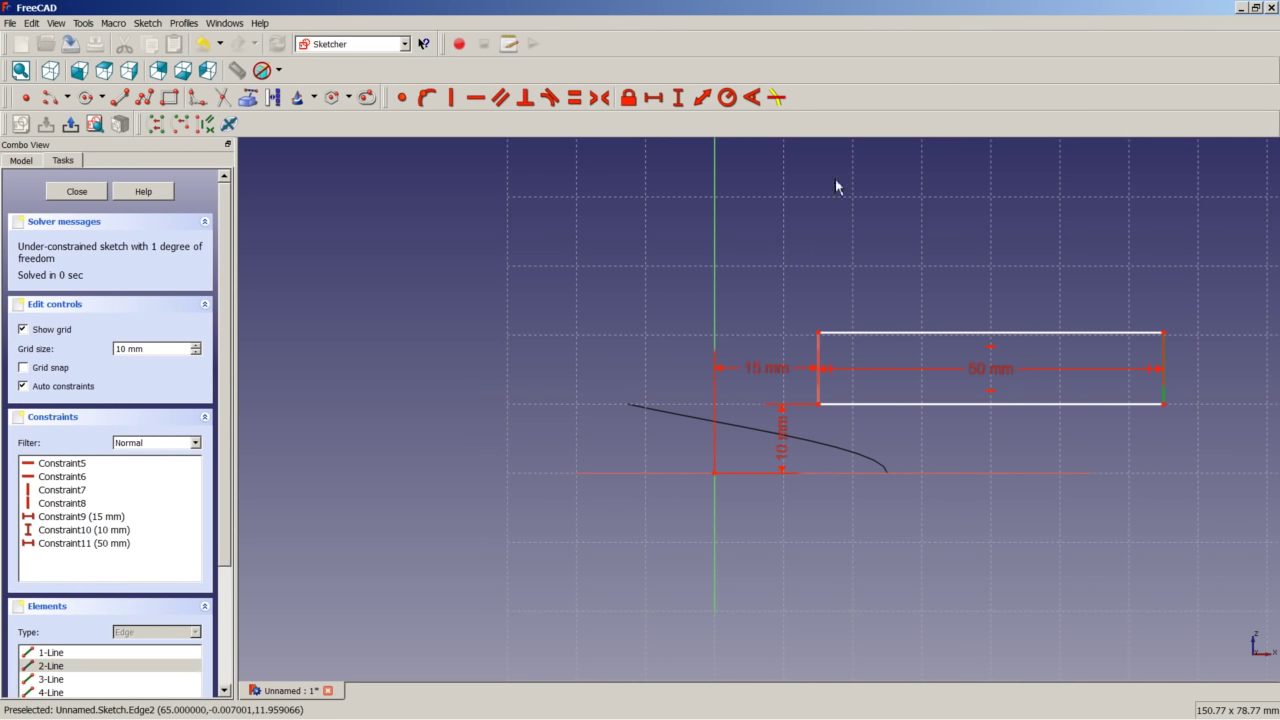
left_click(679, 99)
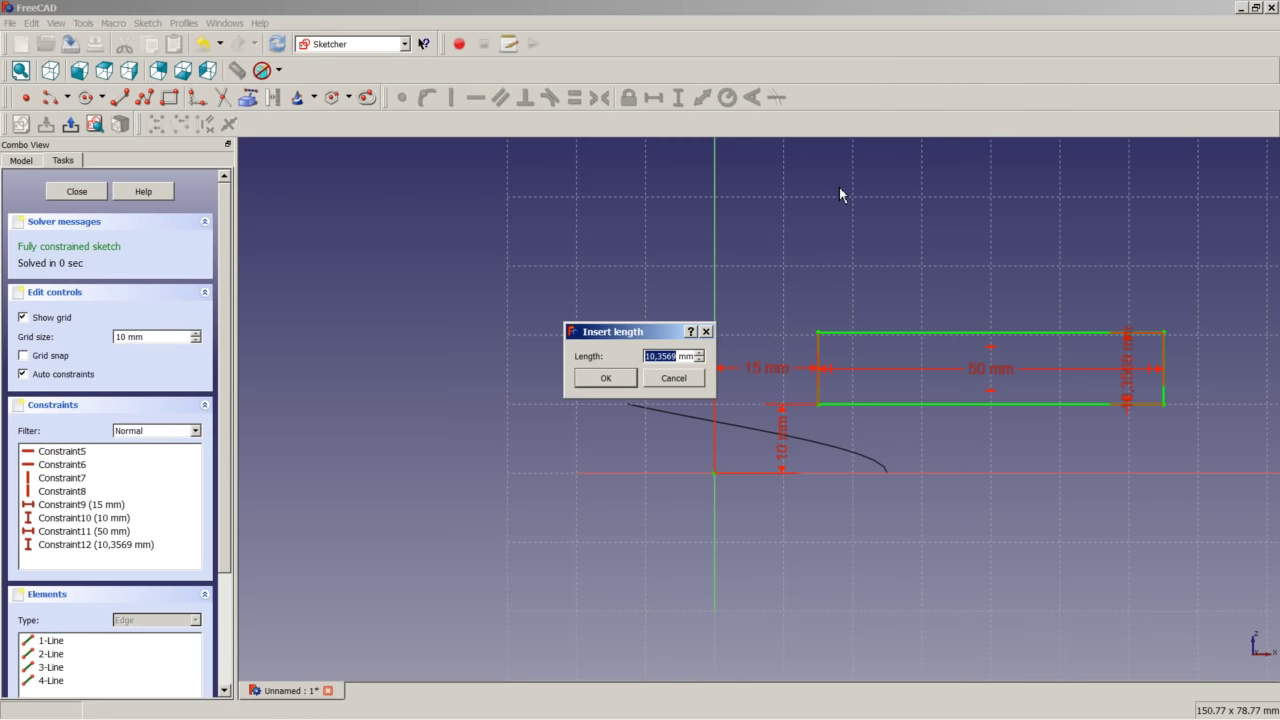
type("5")
key("Return")
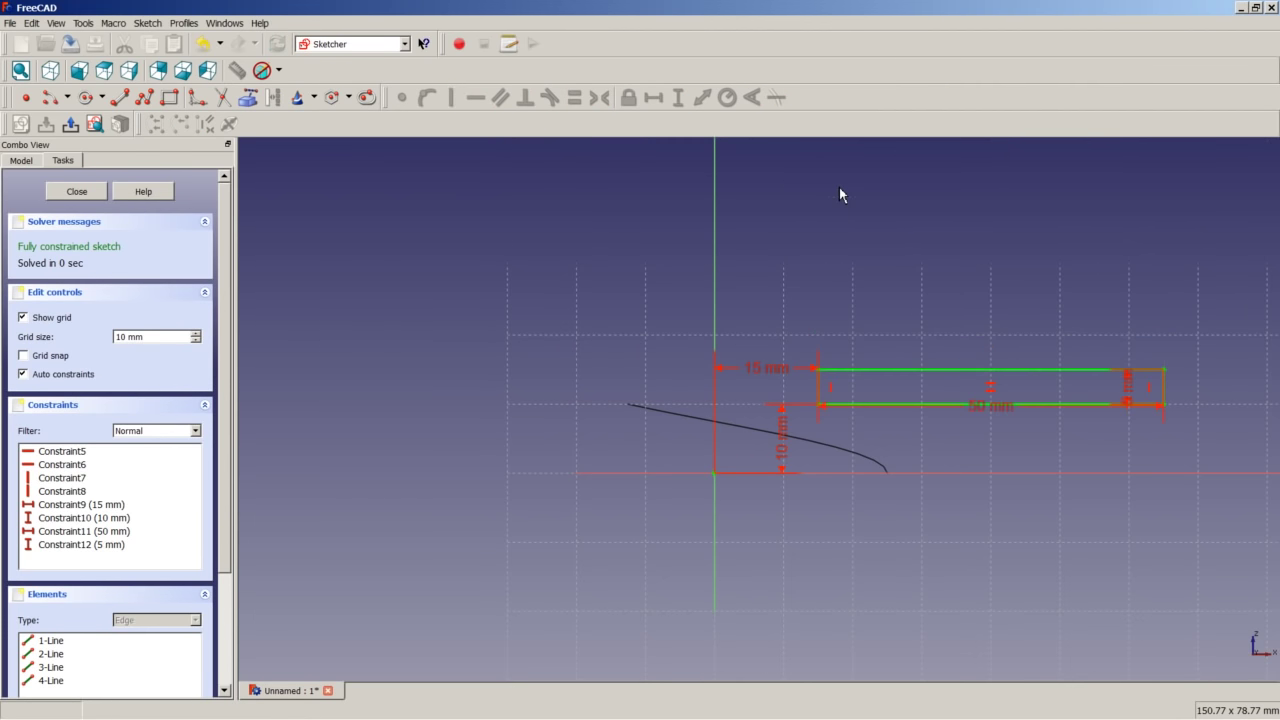
left_click_drag(998, 408, 998, 318)
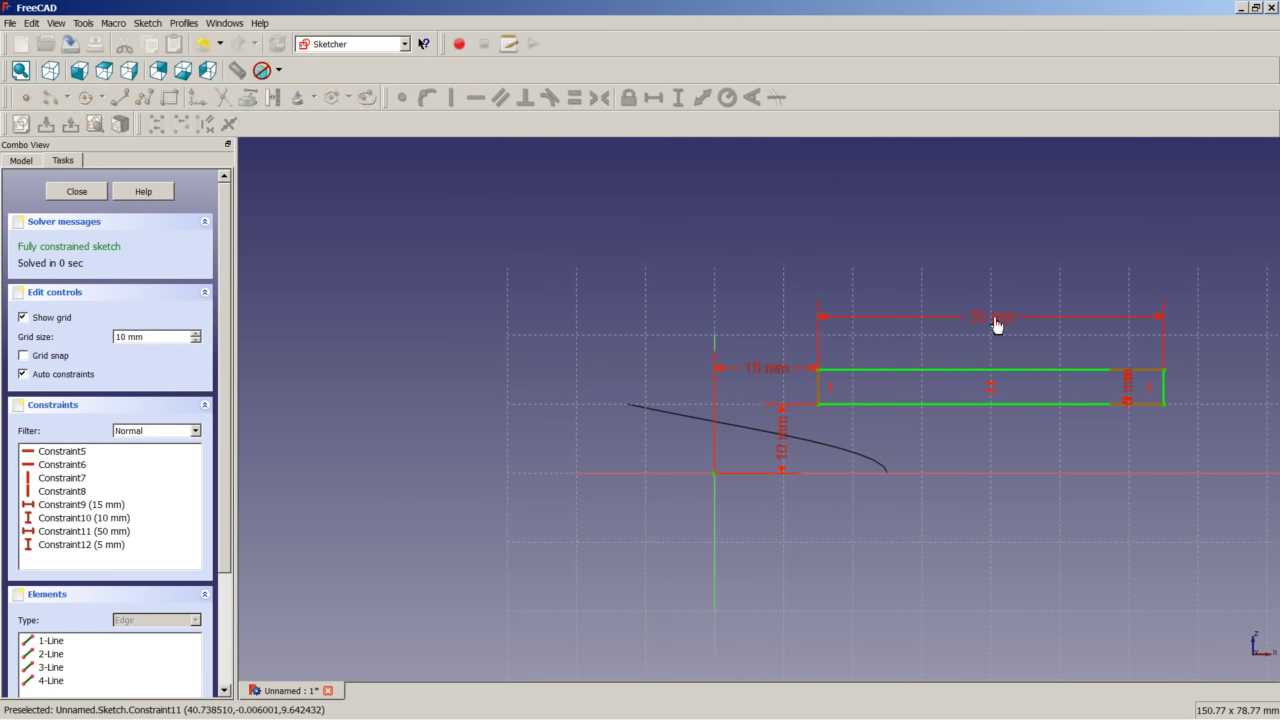
left_click_drag(1131, 393, 1215, 450)
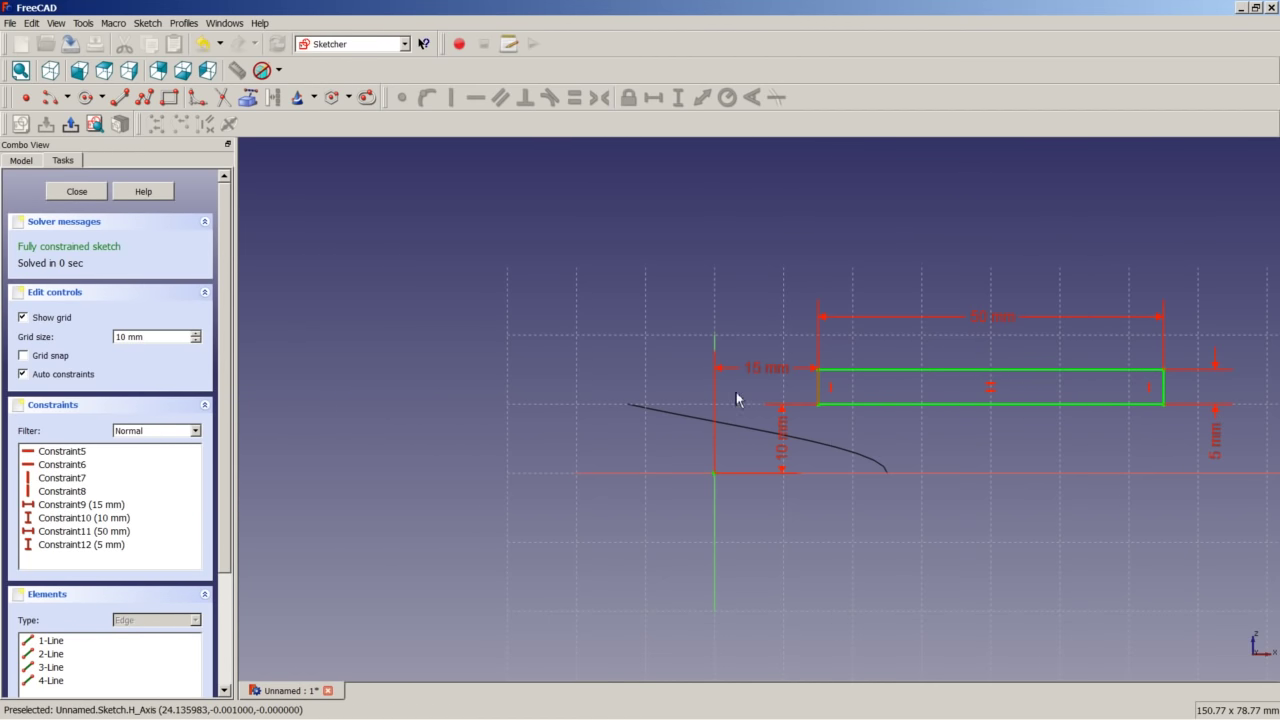
Close the rectangle sketch, clear the selection and activate the Part workbench.
left_click(76, 192)
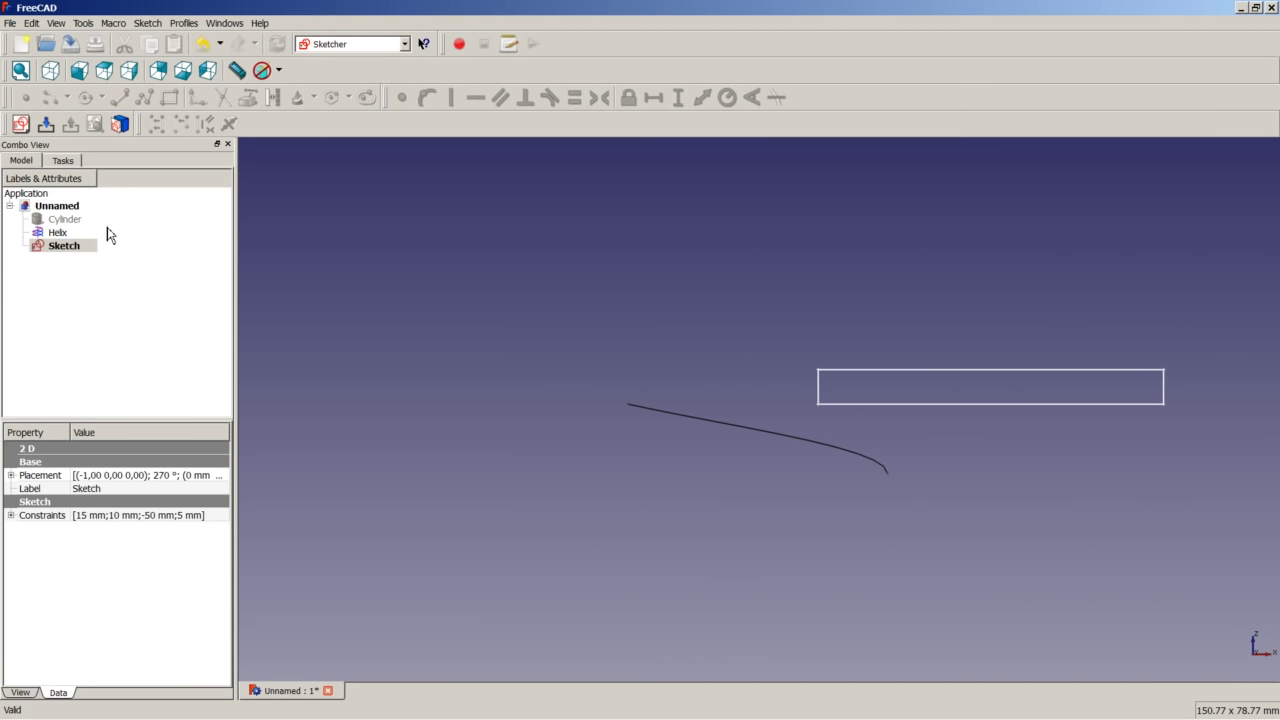
left_click(356, 281)
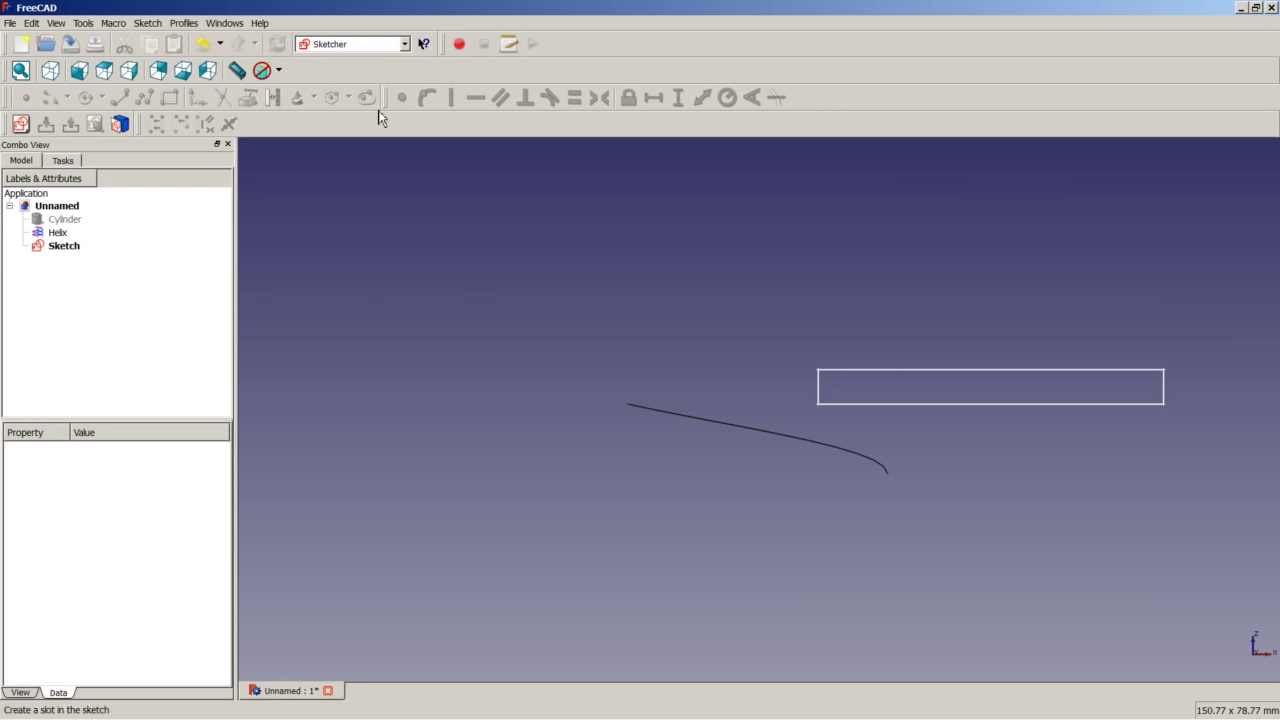
left_click(380, 53)
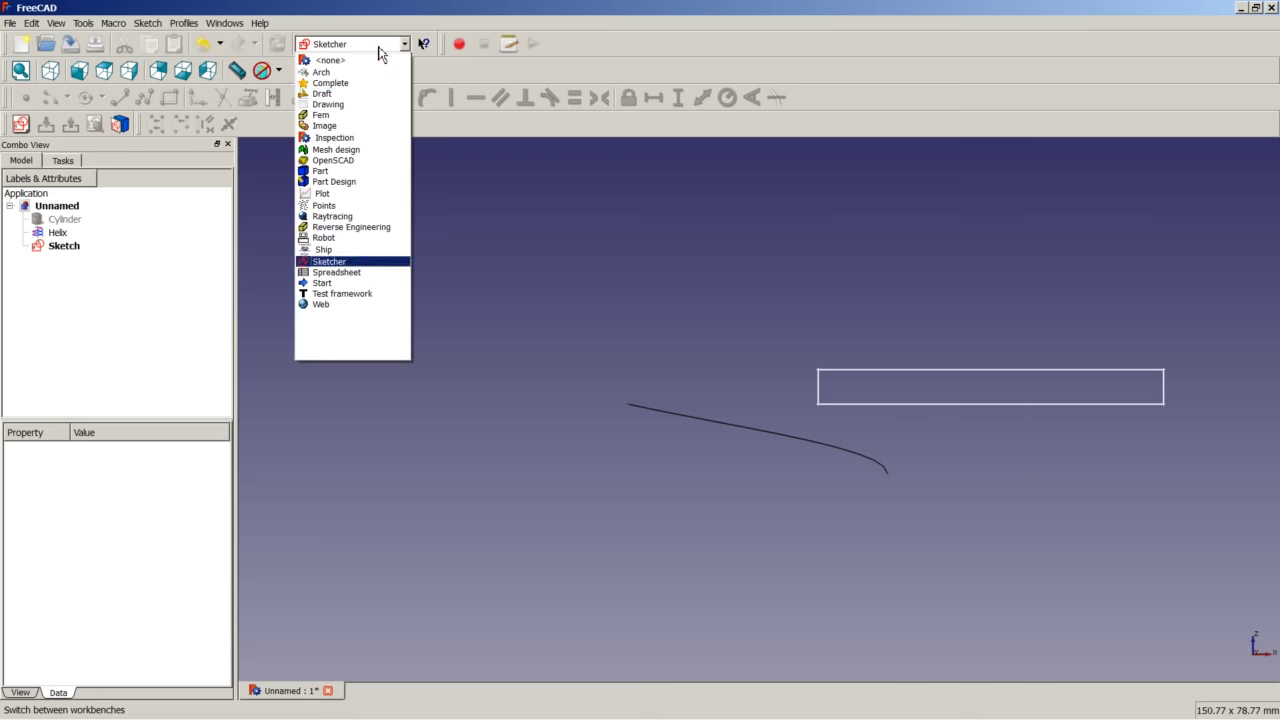
left_click(353, 172)
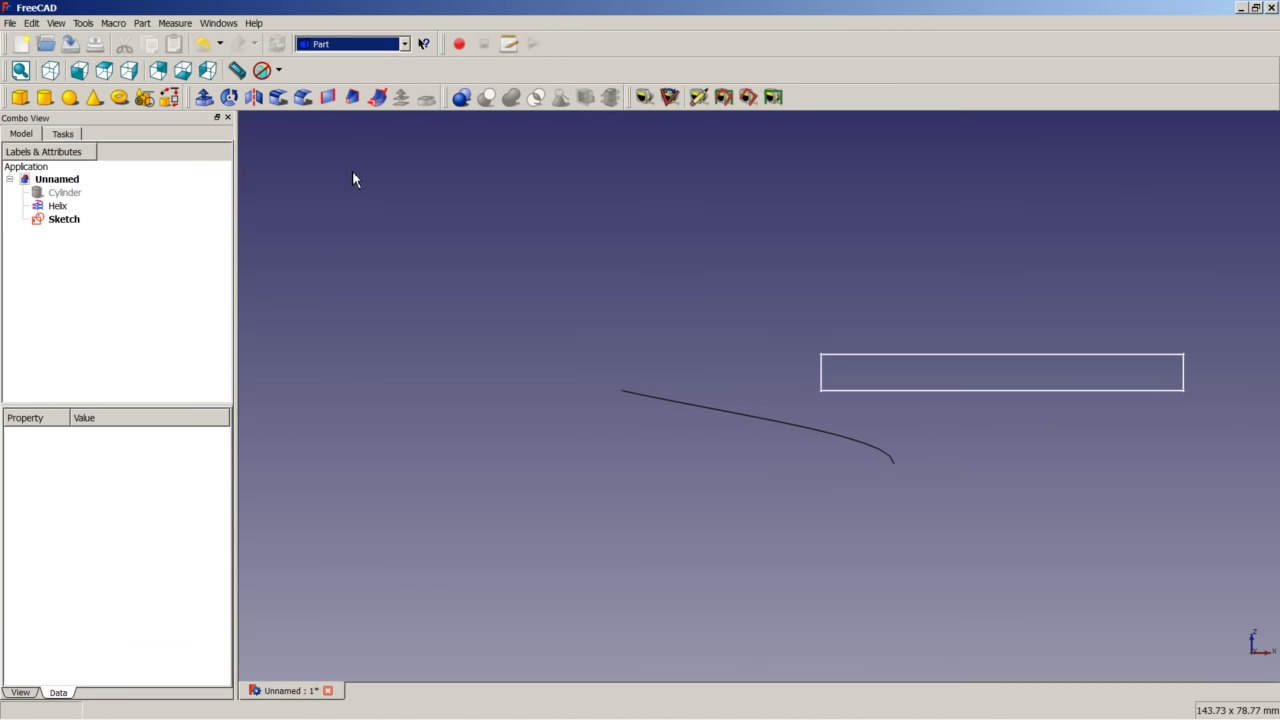
Set up a Sweep with Sketch as profile, Helix as path, Create solid and Frenet on.
left_click(378, 98)
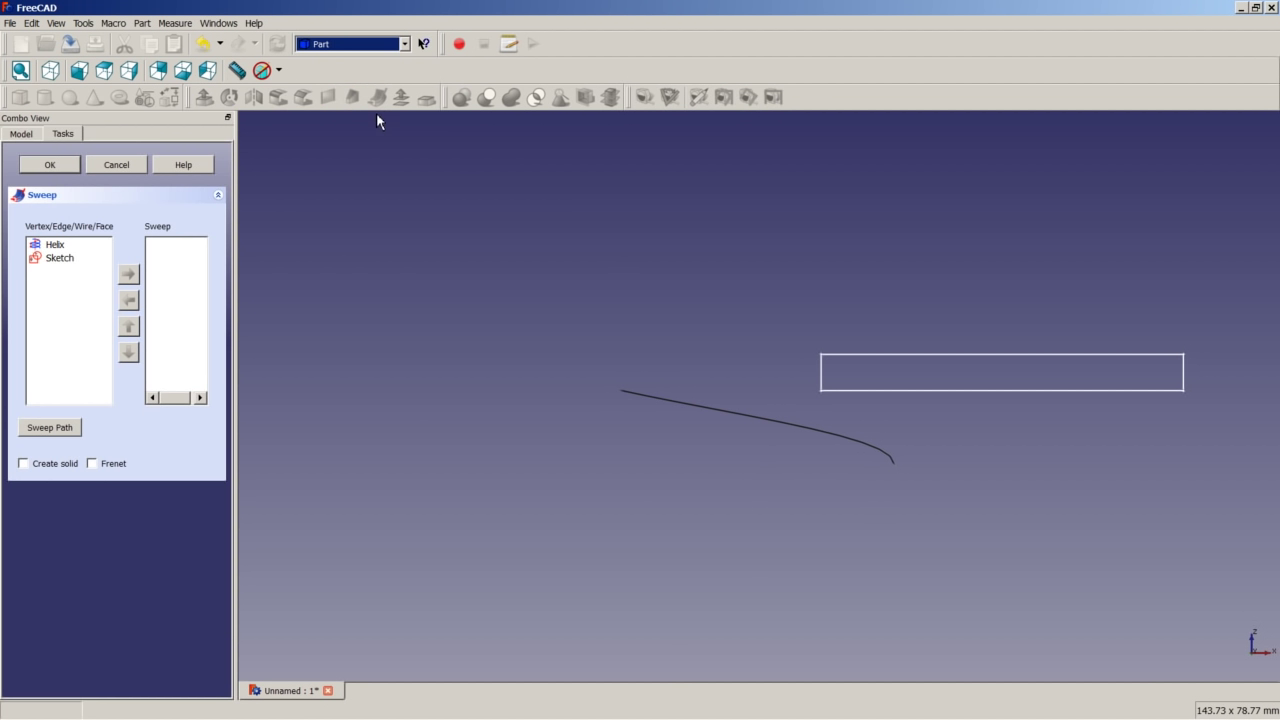
left_click(59, 262)
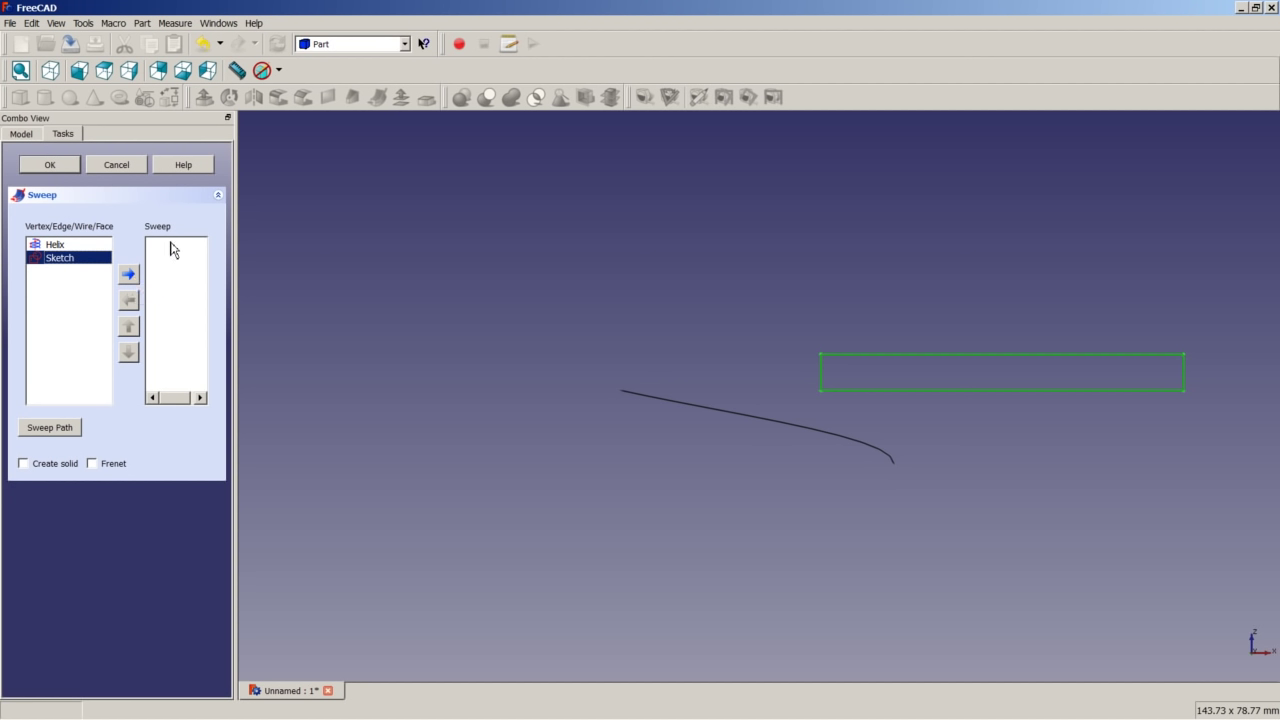
double_click(58, 262)
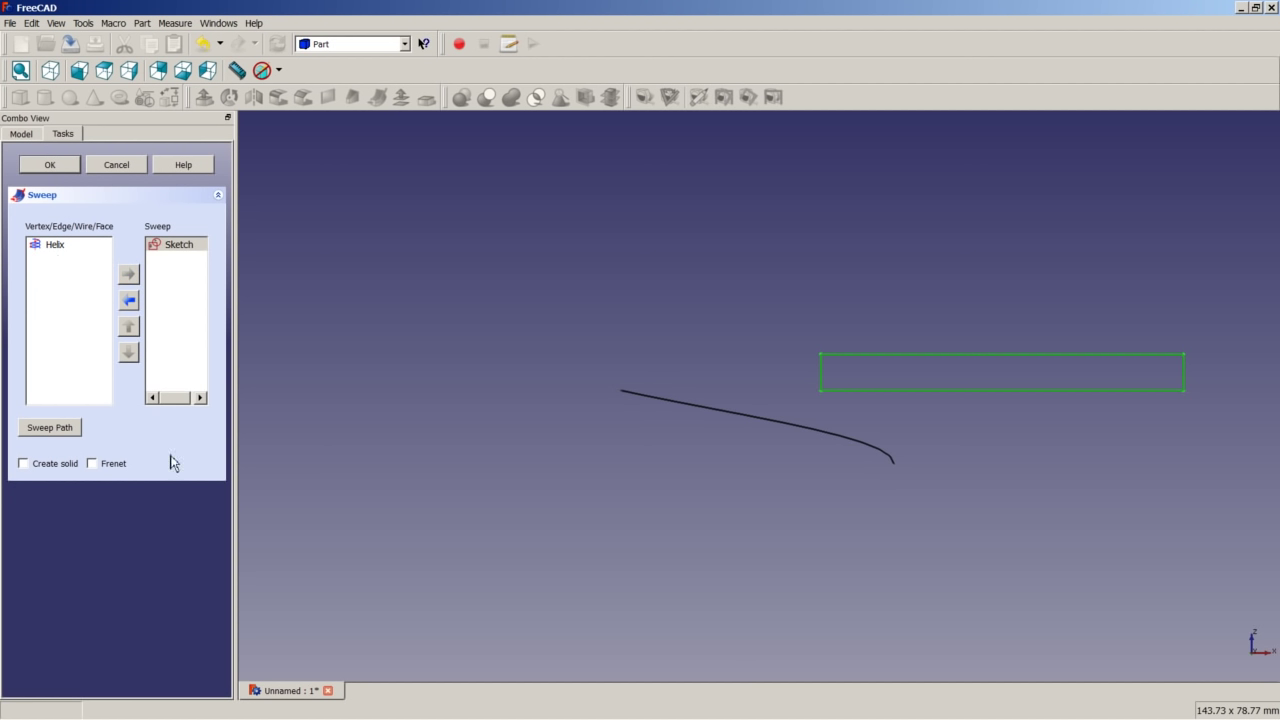
left_click(55, 430)
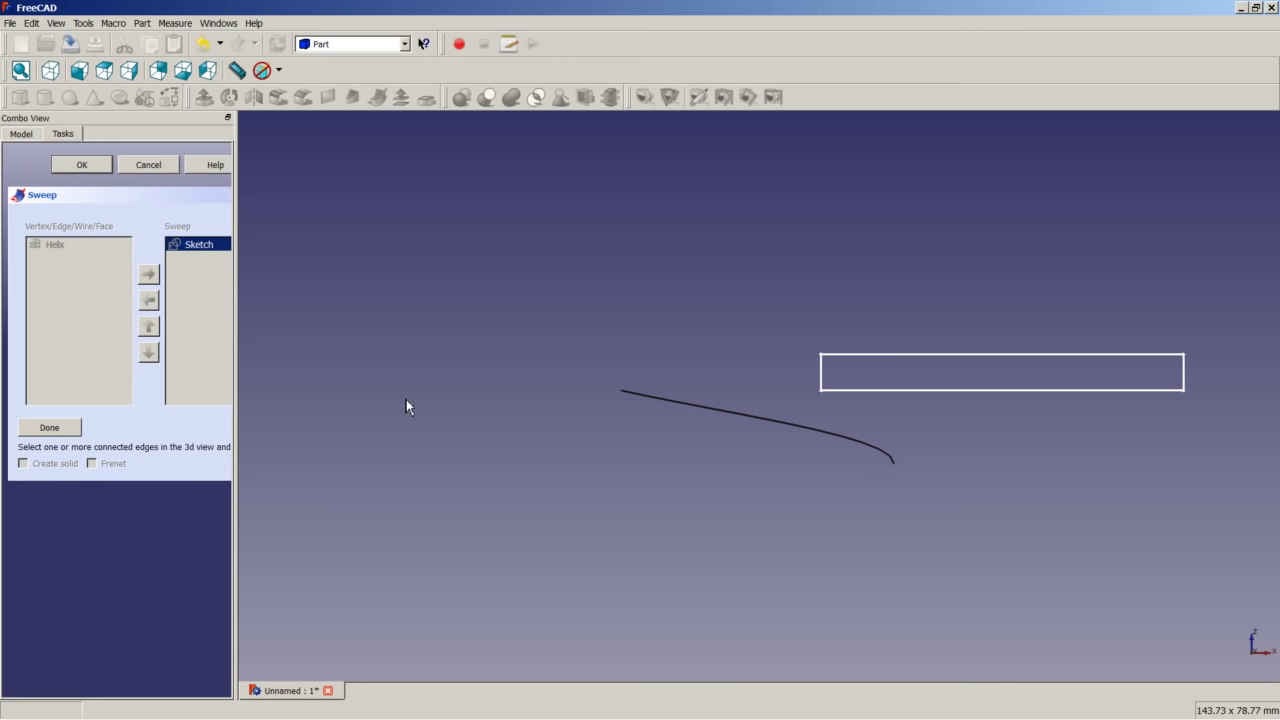
left_click(679, 405)
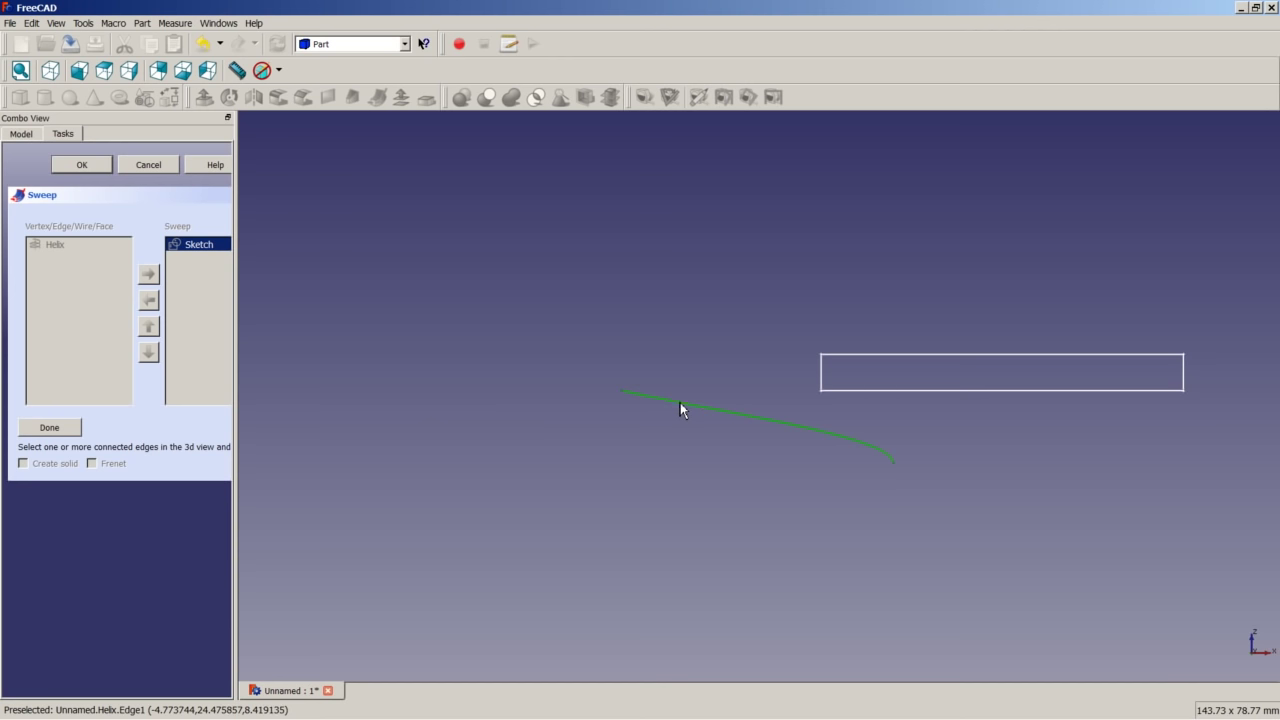
left_click(66, 430)
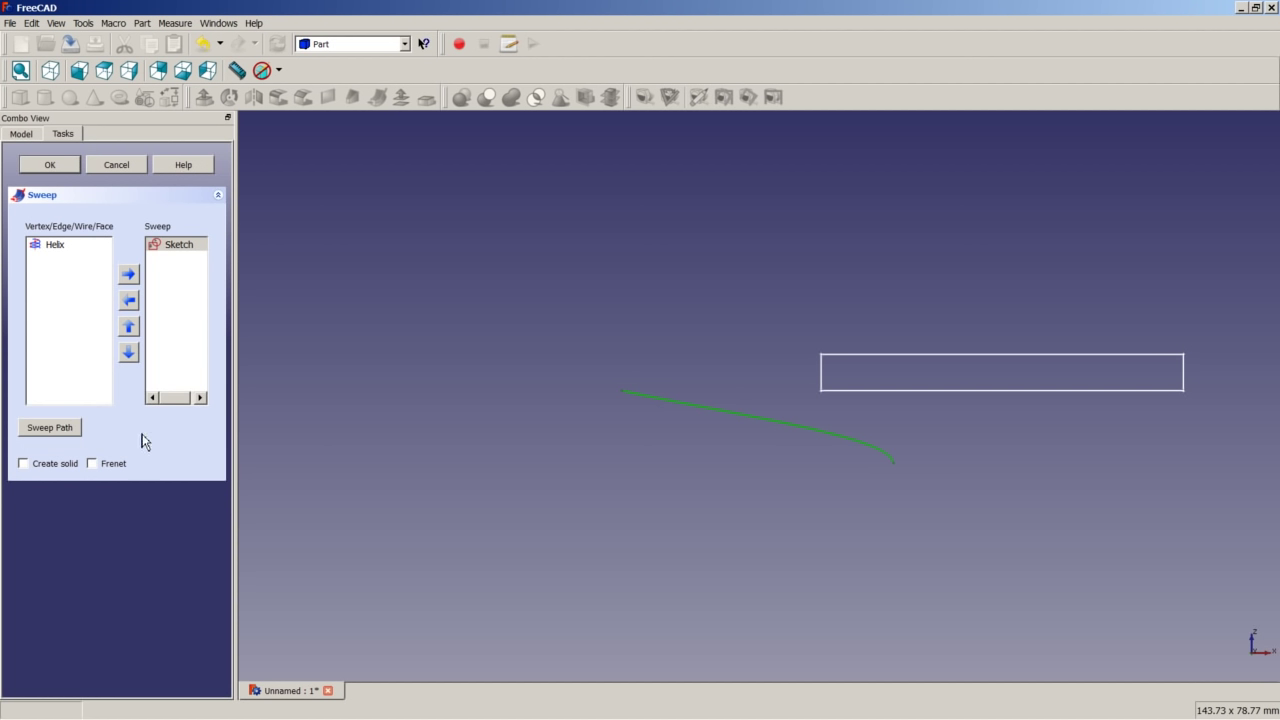
left_click(43, 471)
left_click(108, 468)
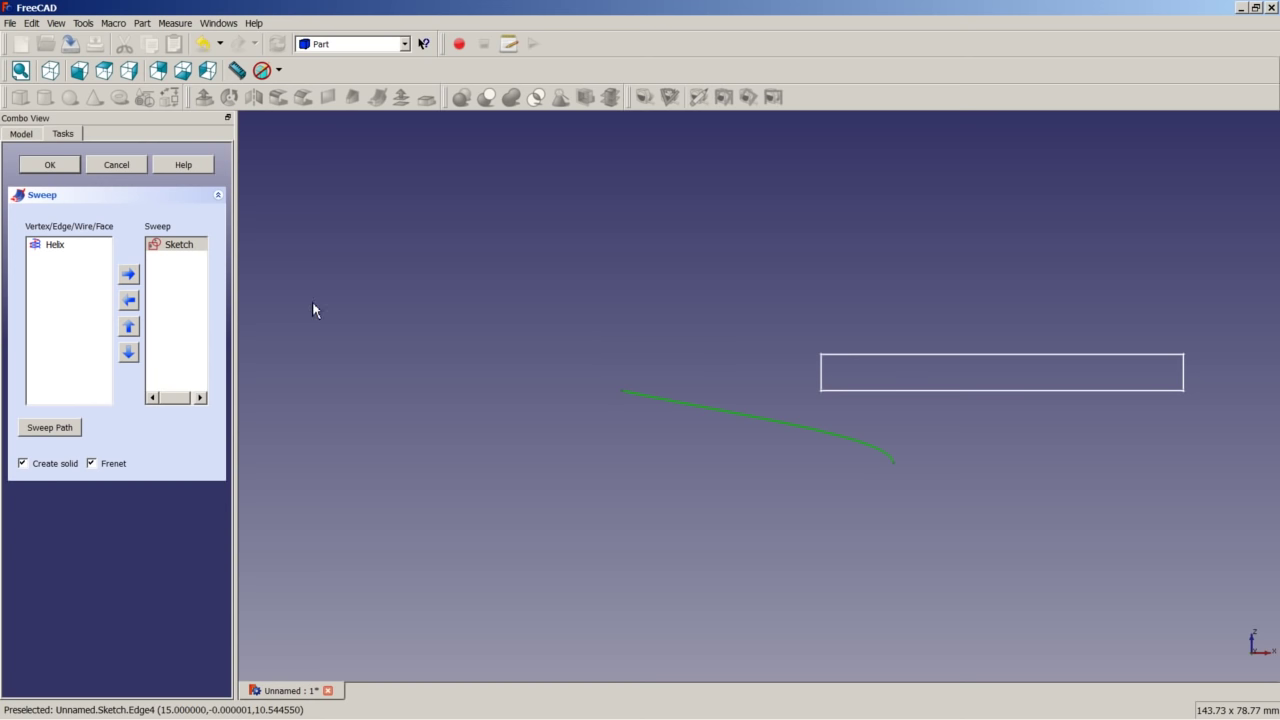
Confirm the sweep to create the solid blade, inspect it, and keep the helix height at 10 mm.
left_click(50, 164)
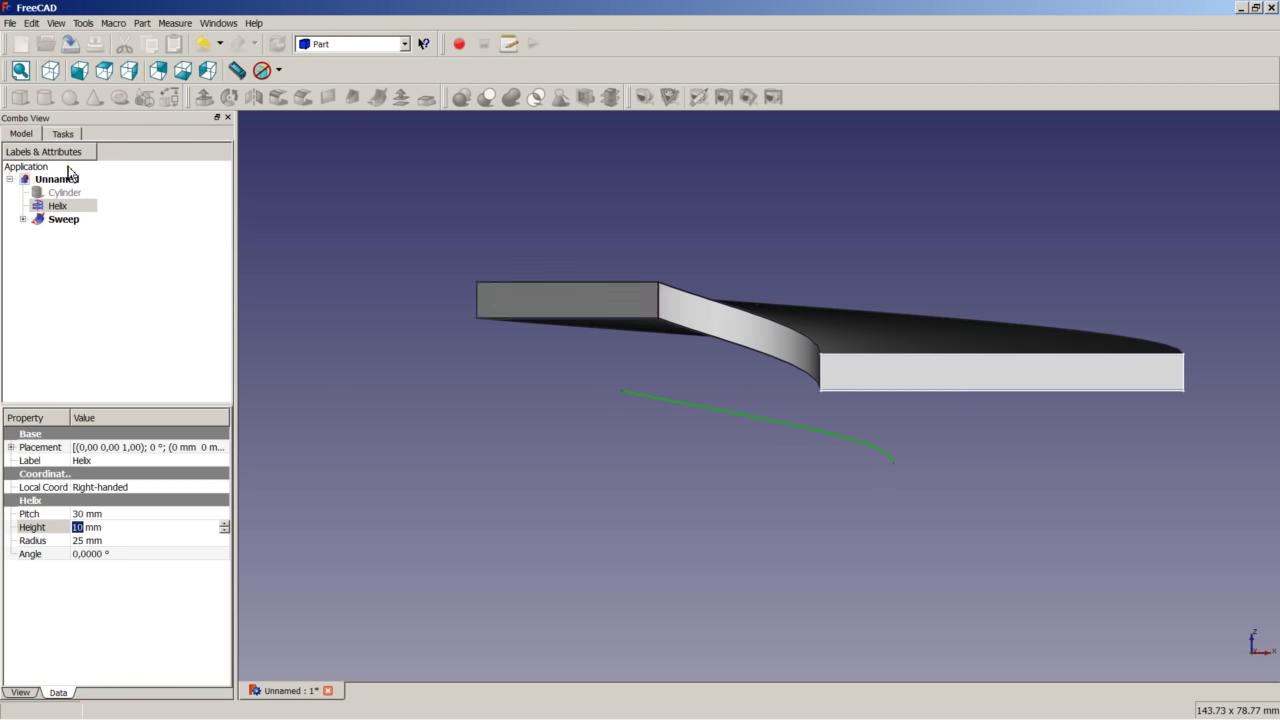
middle_click_drag(626, 306, 792, 357)
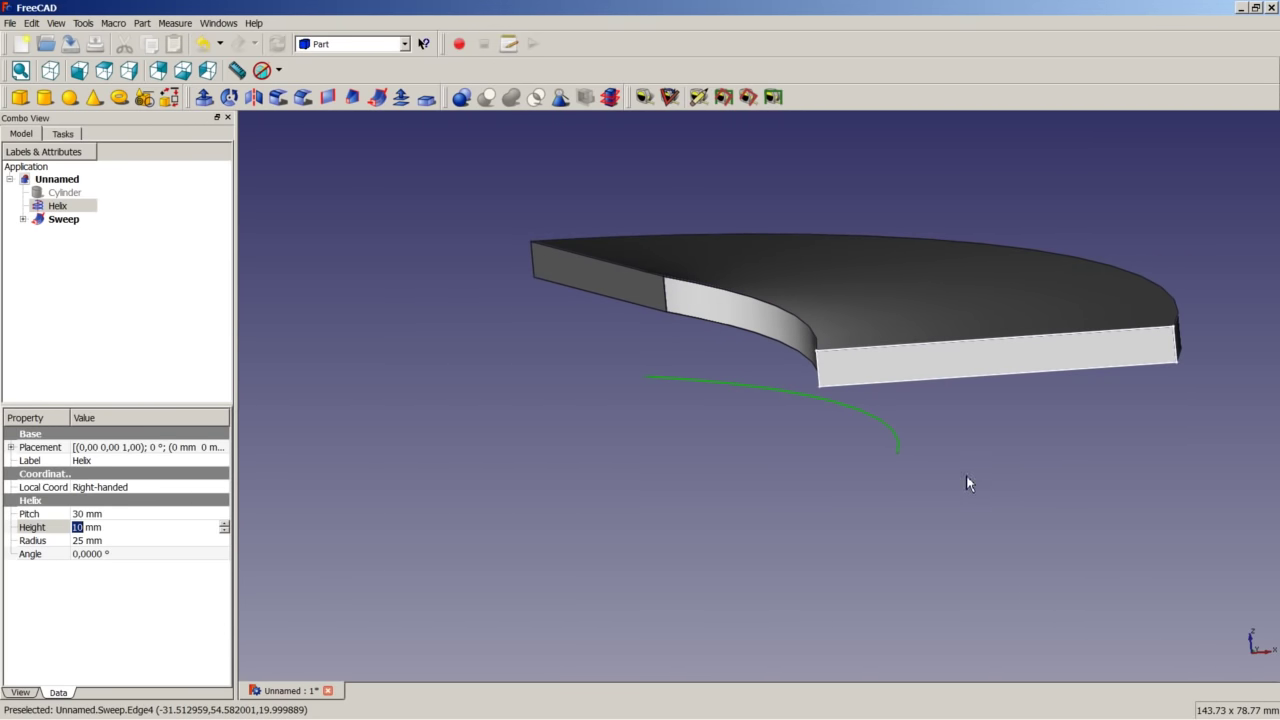
middle_click_drag(994, 488, 923, 483)
scroll(1038, 506, "down", 4)
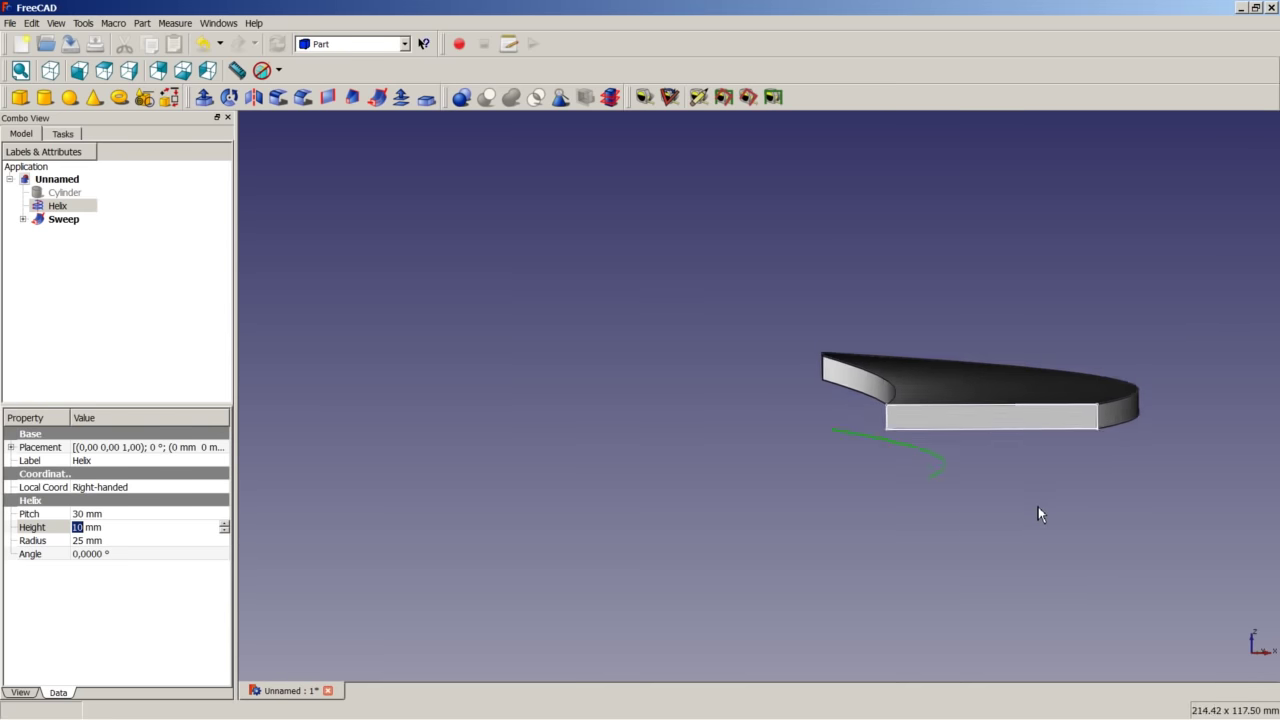
scroll(1150, 440, "up", 4)
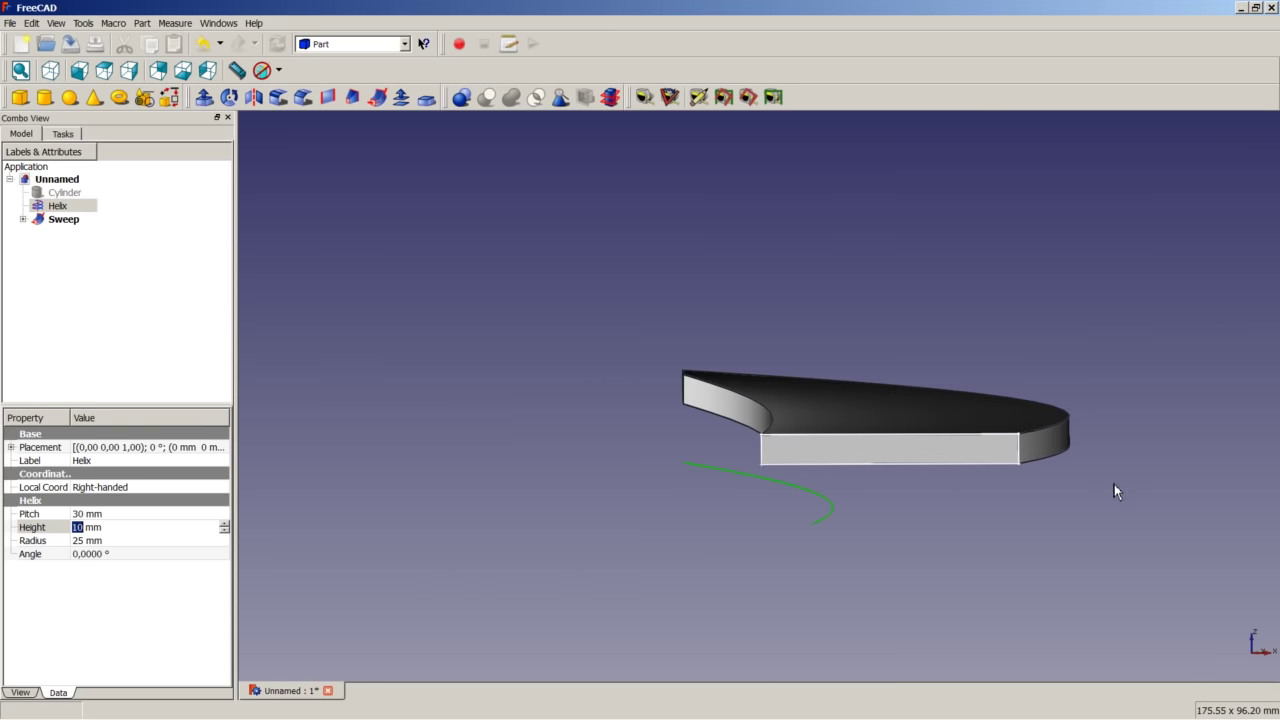
scroll(1114, 484, "down", 2)
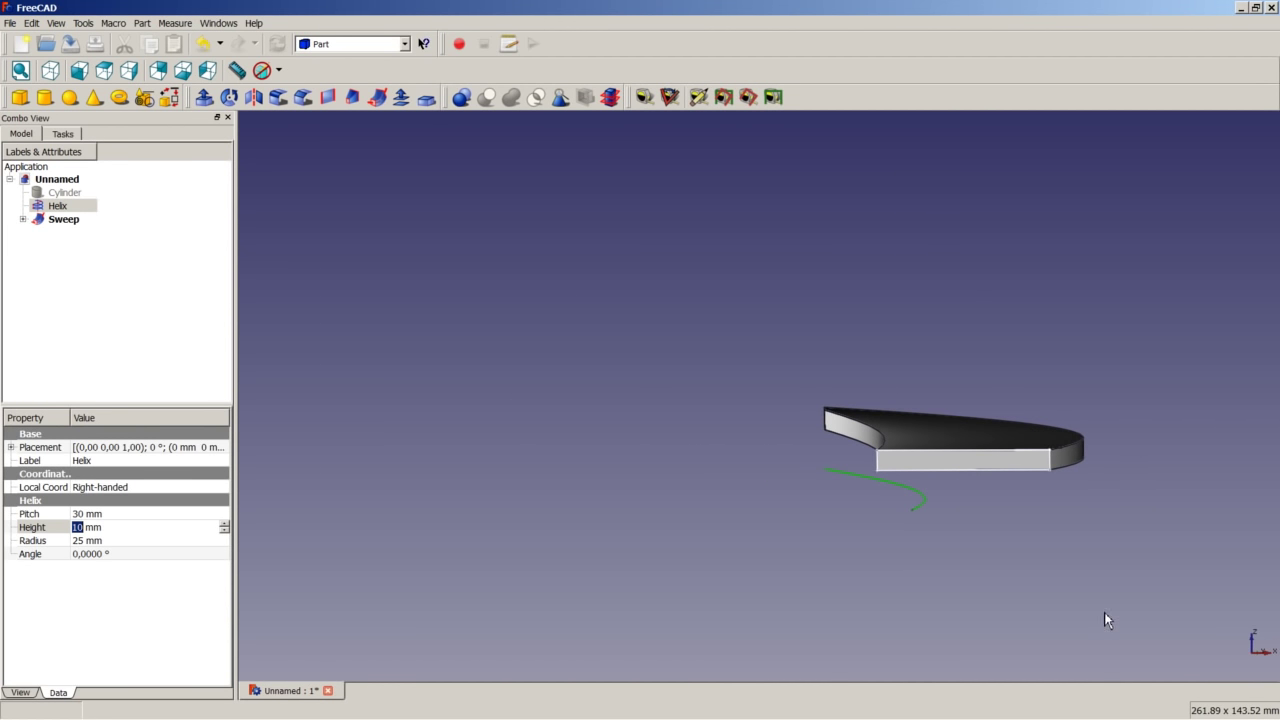
key("ctrl+z")
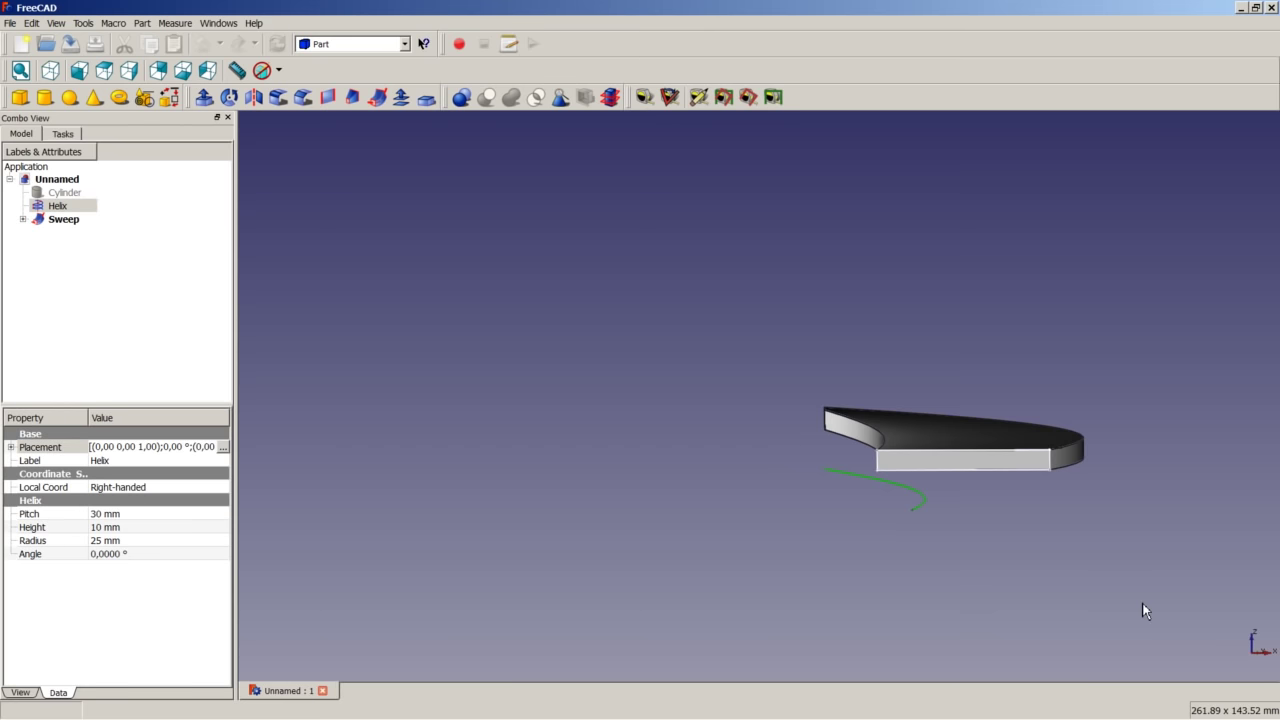
left_click(658, 463)
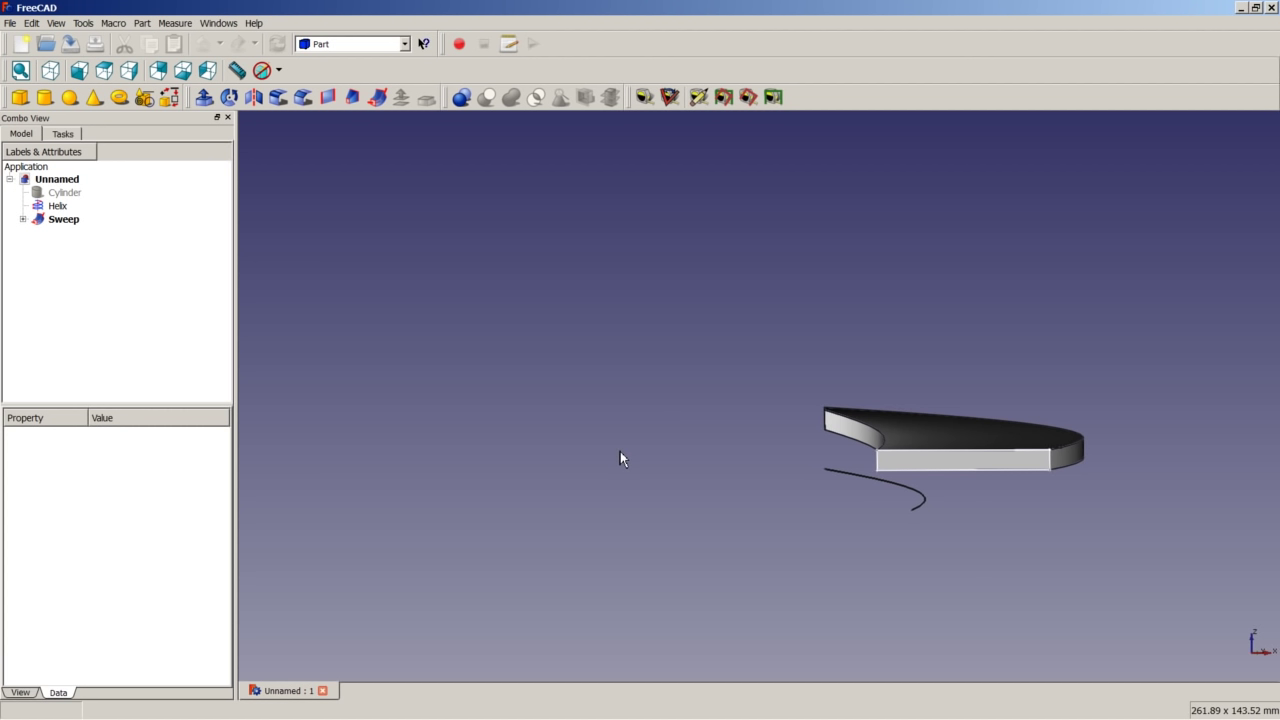
Expand the Sweep in the model tree to check its sketch profile, then collapse it.
left_click(30, 221)
left_click(22, 219)
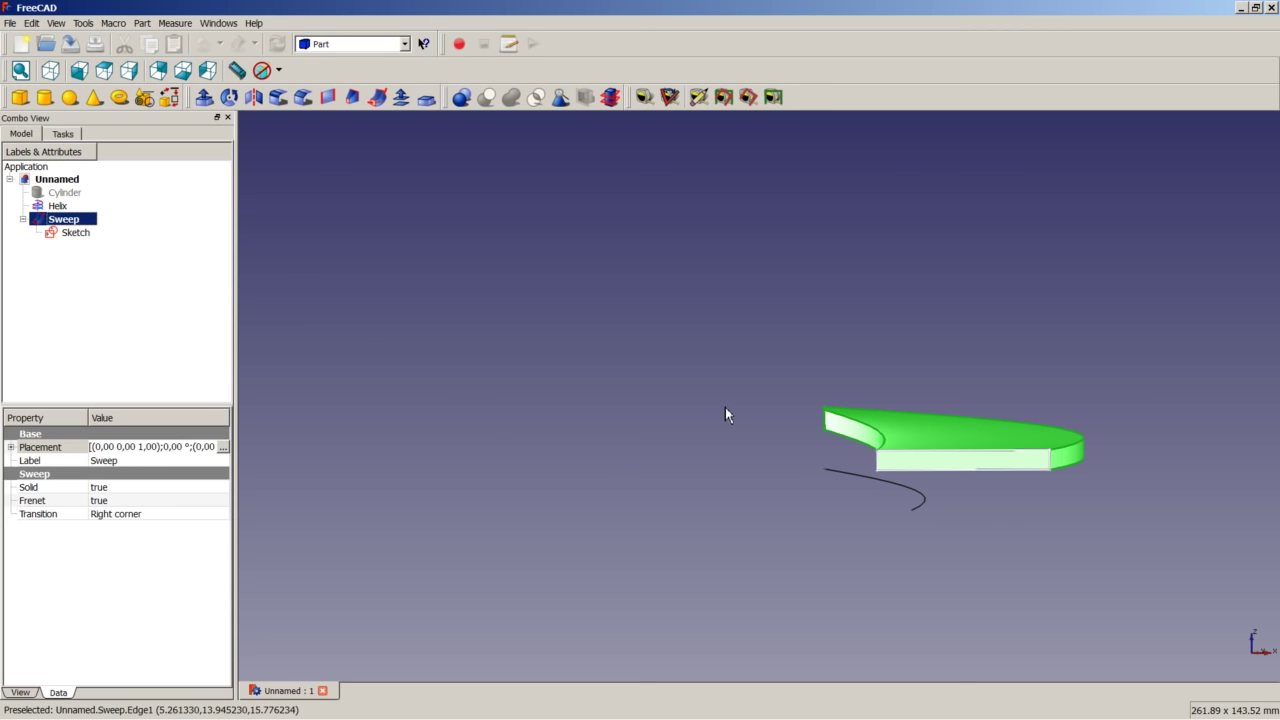
left_click(672, 410)
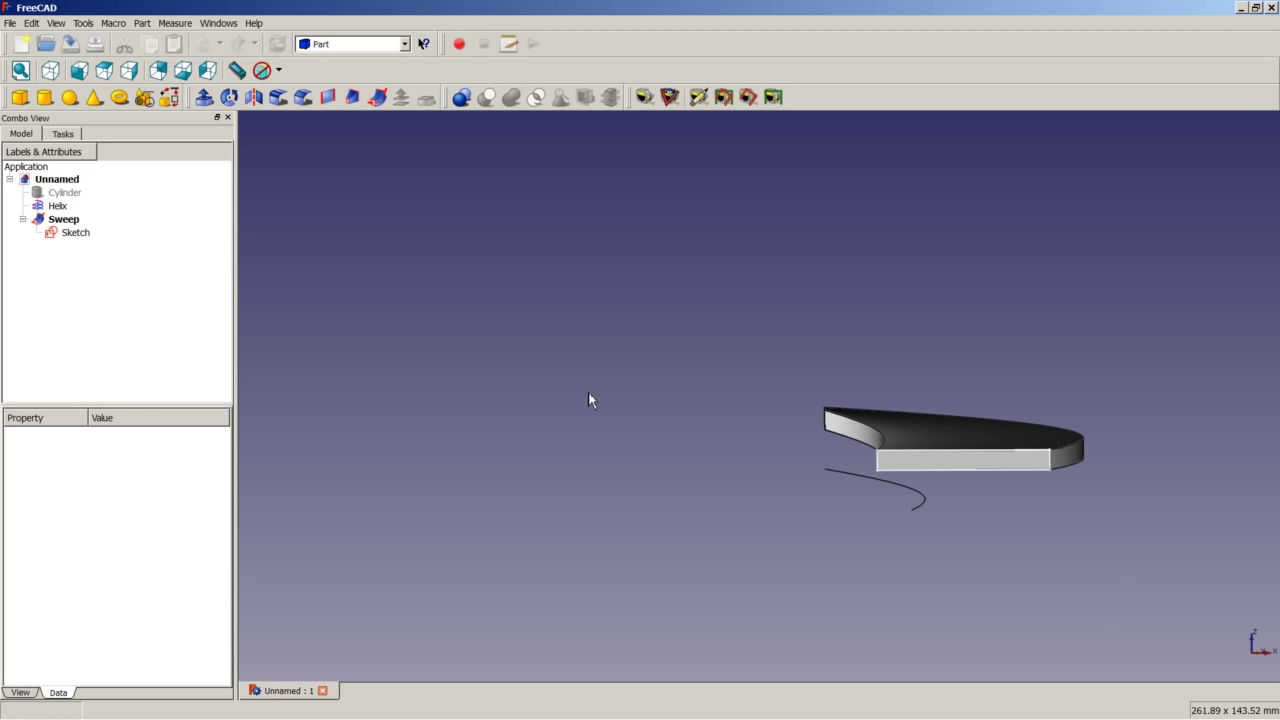
left_click(22, 219)
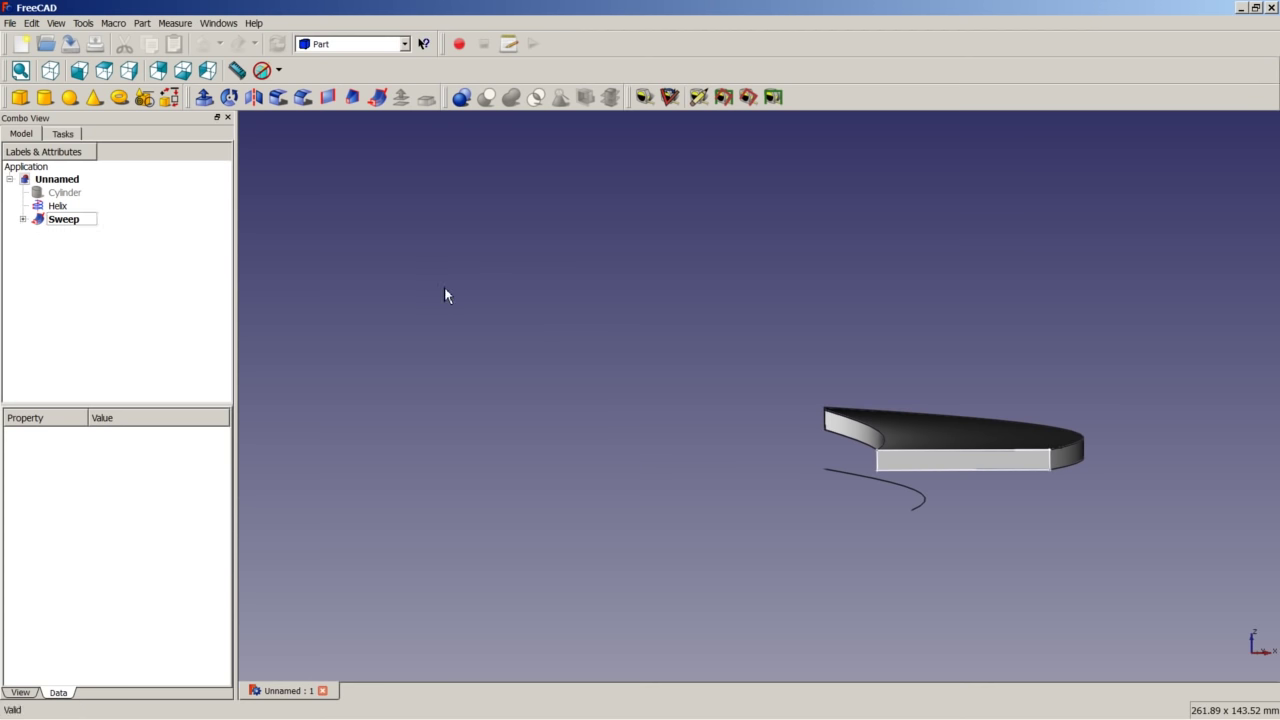
Create a Draft Array from the selected Sweep blade.
left_click(72, 221)
left_click(351, 44)
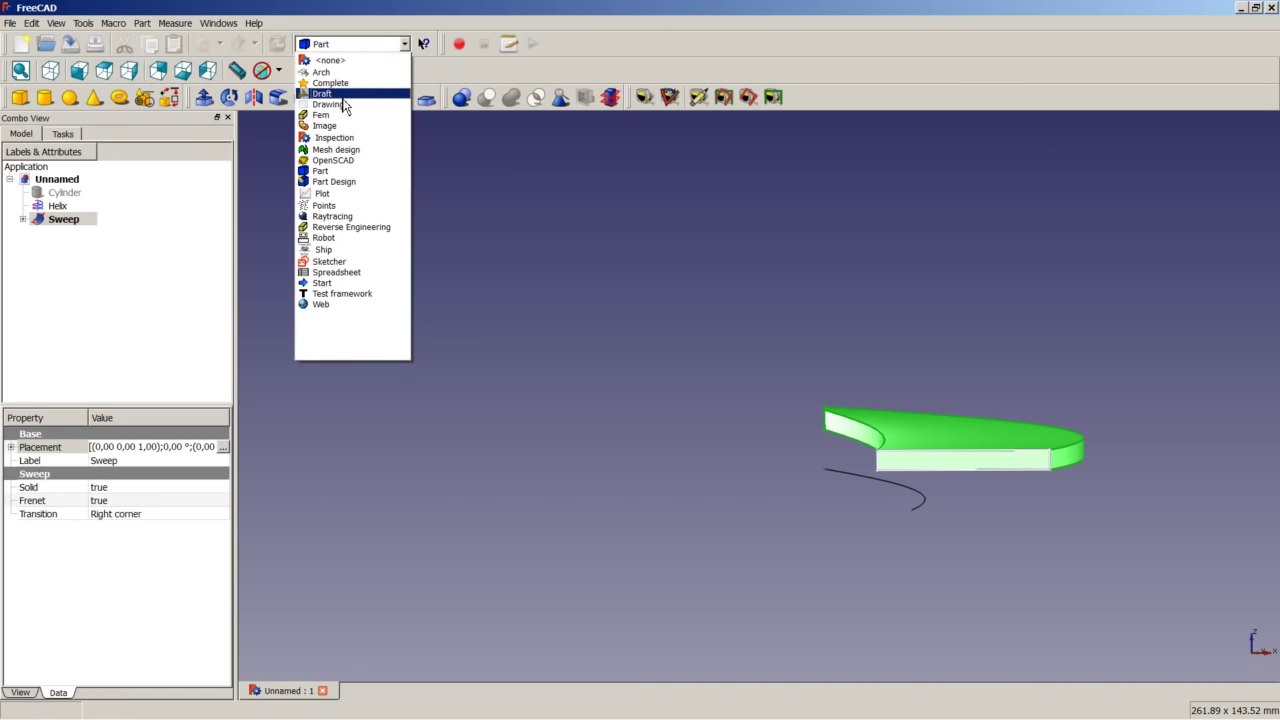
left_click(350, 93)
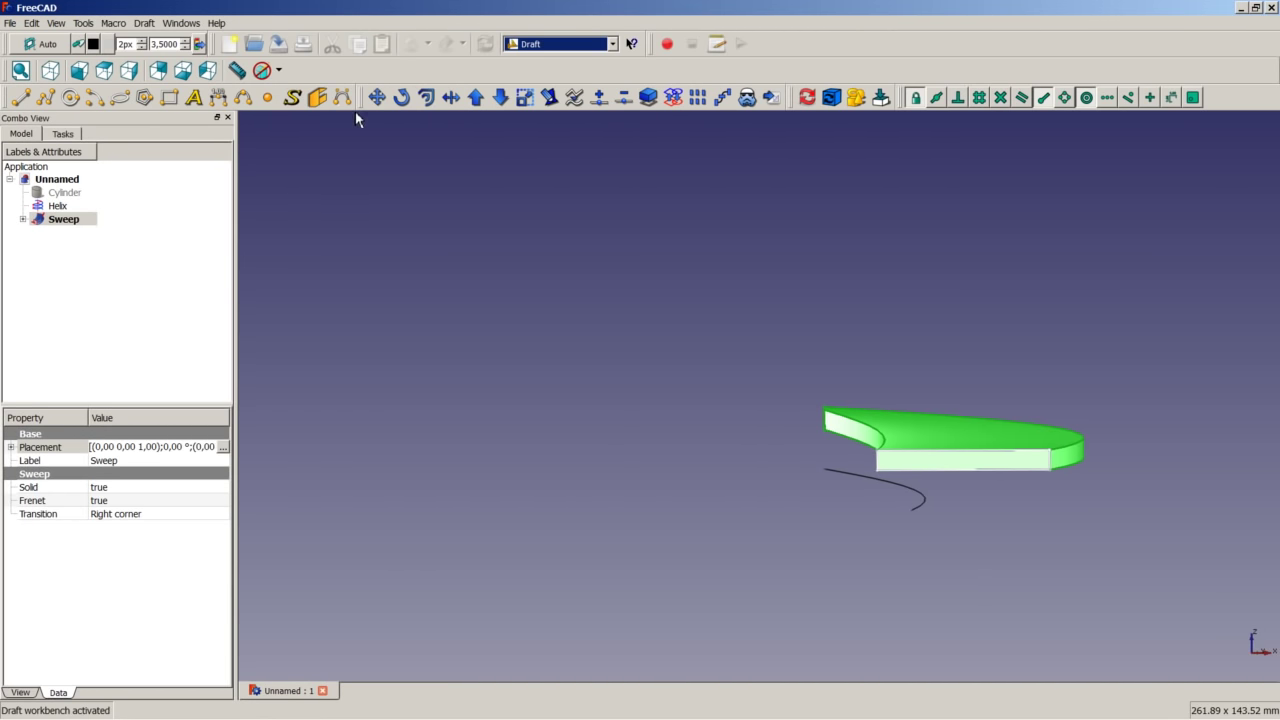
left_click(698, 99)
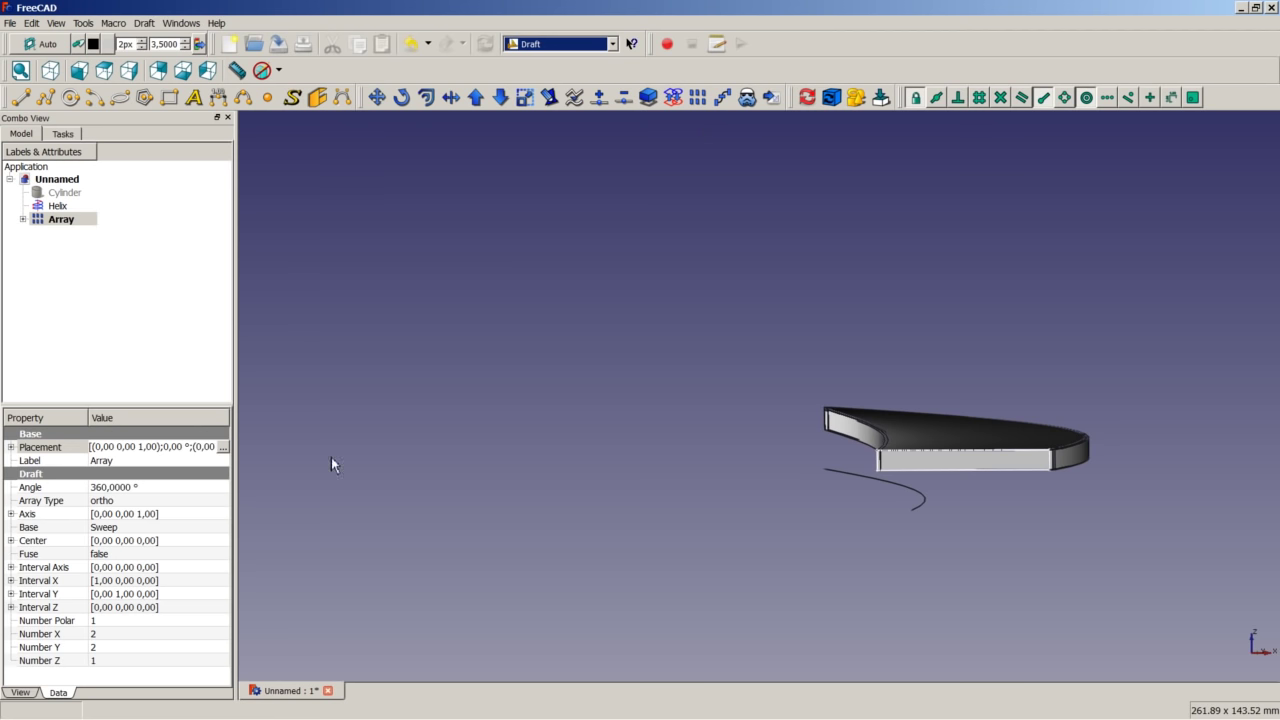
Make the blade Array polar with Number Polar 3 and Number X and Number Y of 1.
left_click(125, 501)
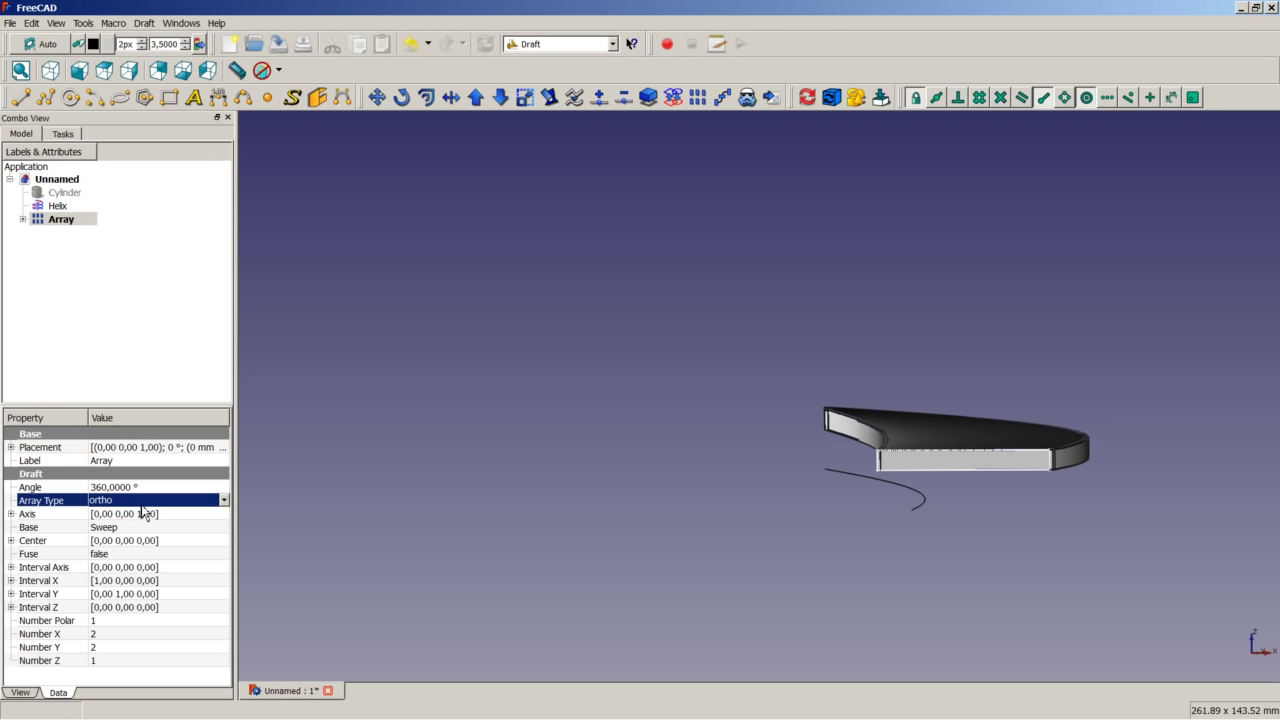
left_click(225, 502)
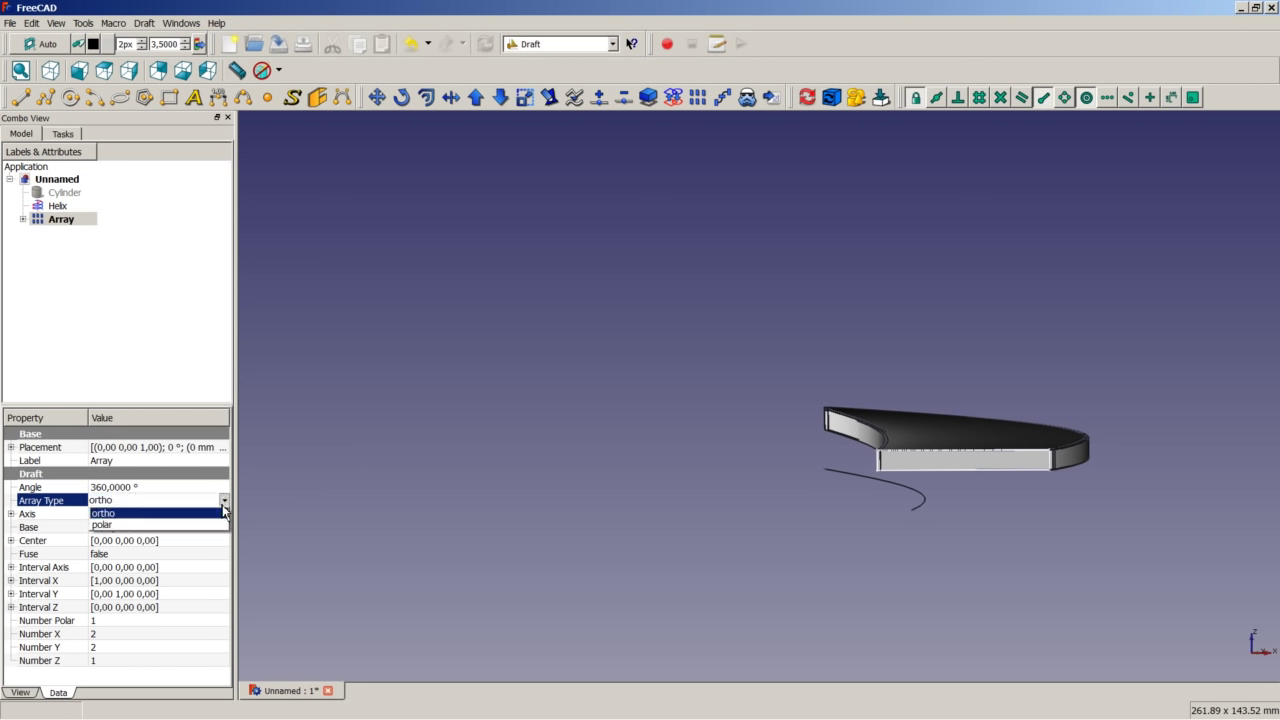
left_click(190, 525)
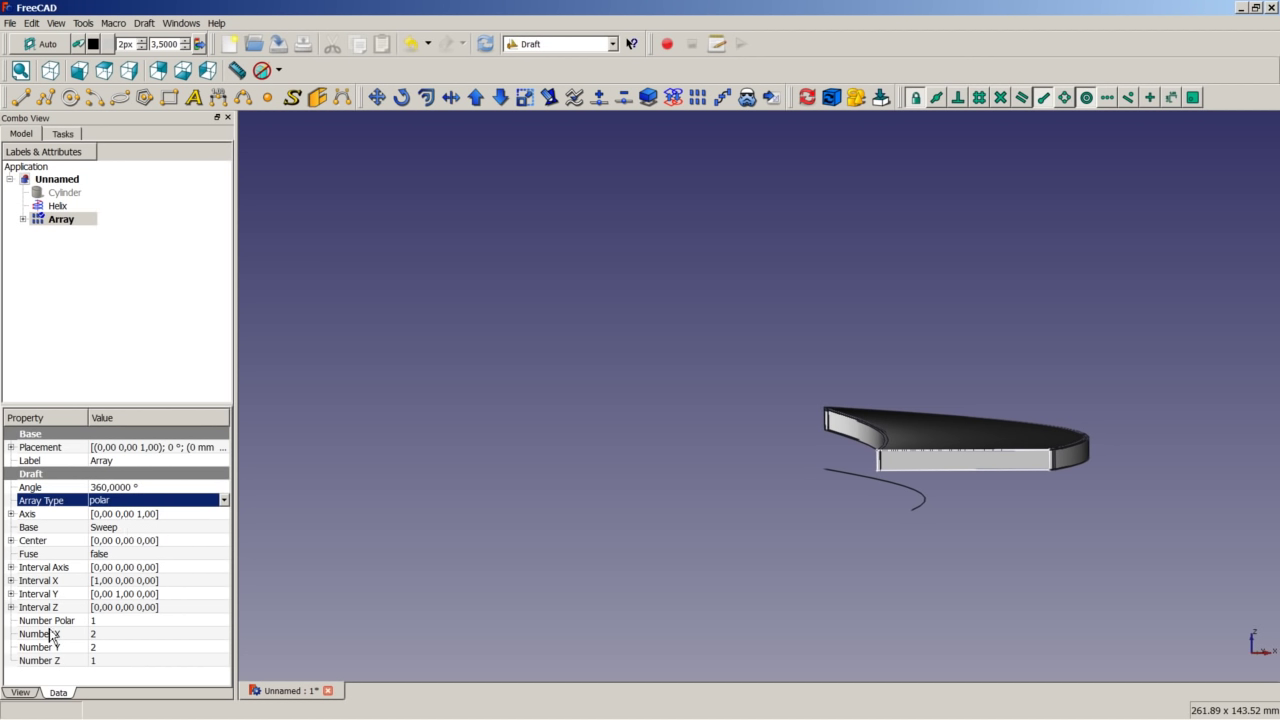
left_click(112, 622)
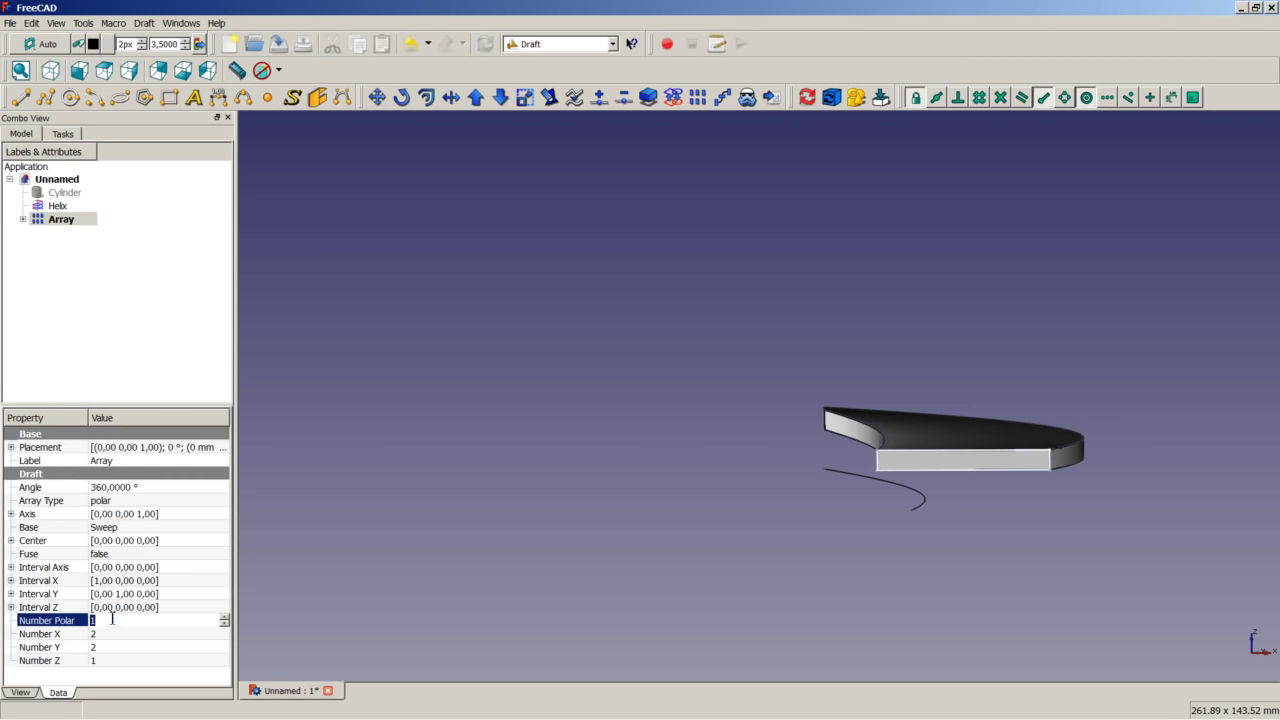
type("3")
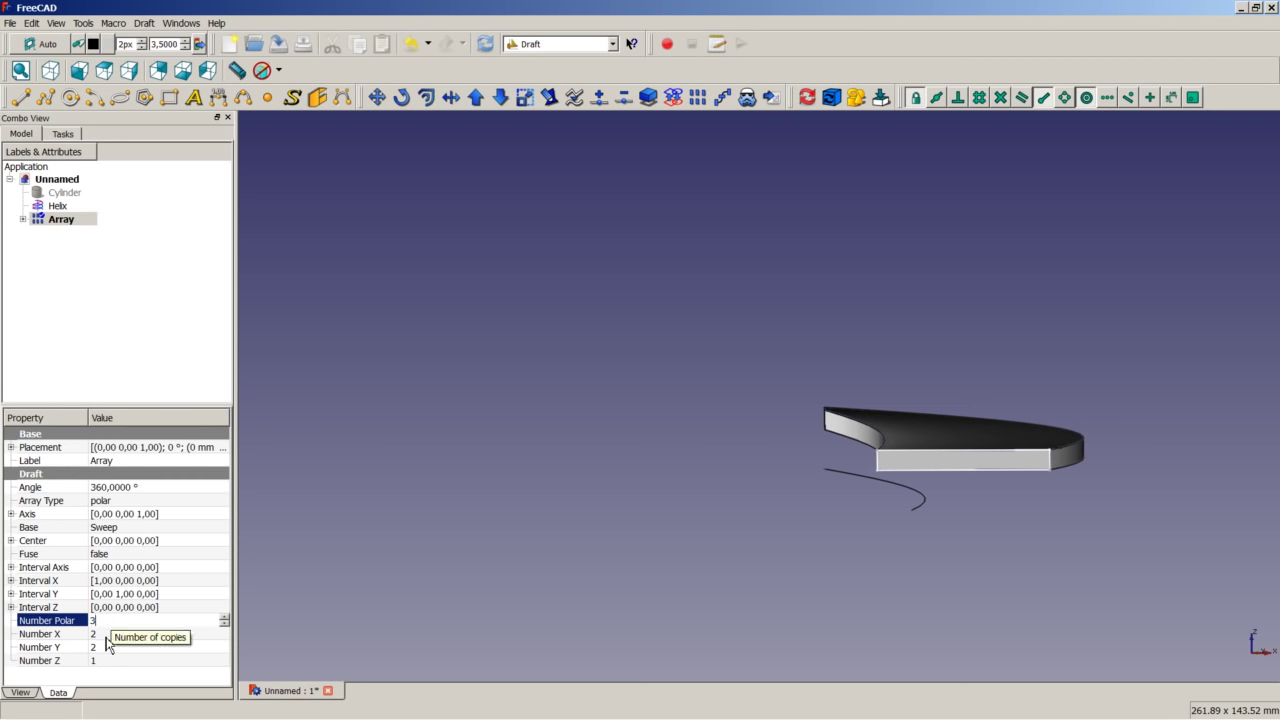
left_click(109, 635)
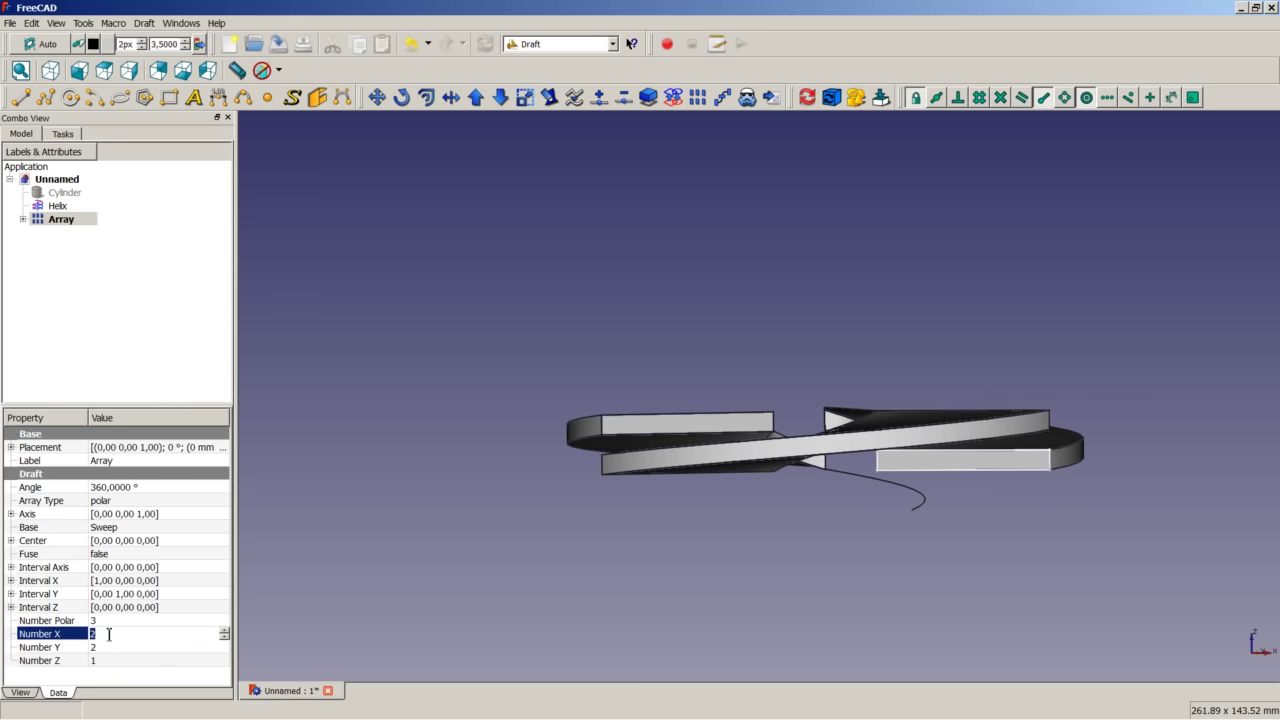
type("1")
left_click(111, 650)
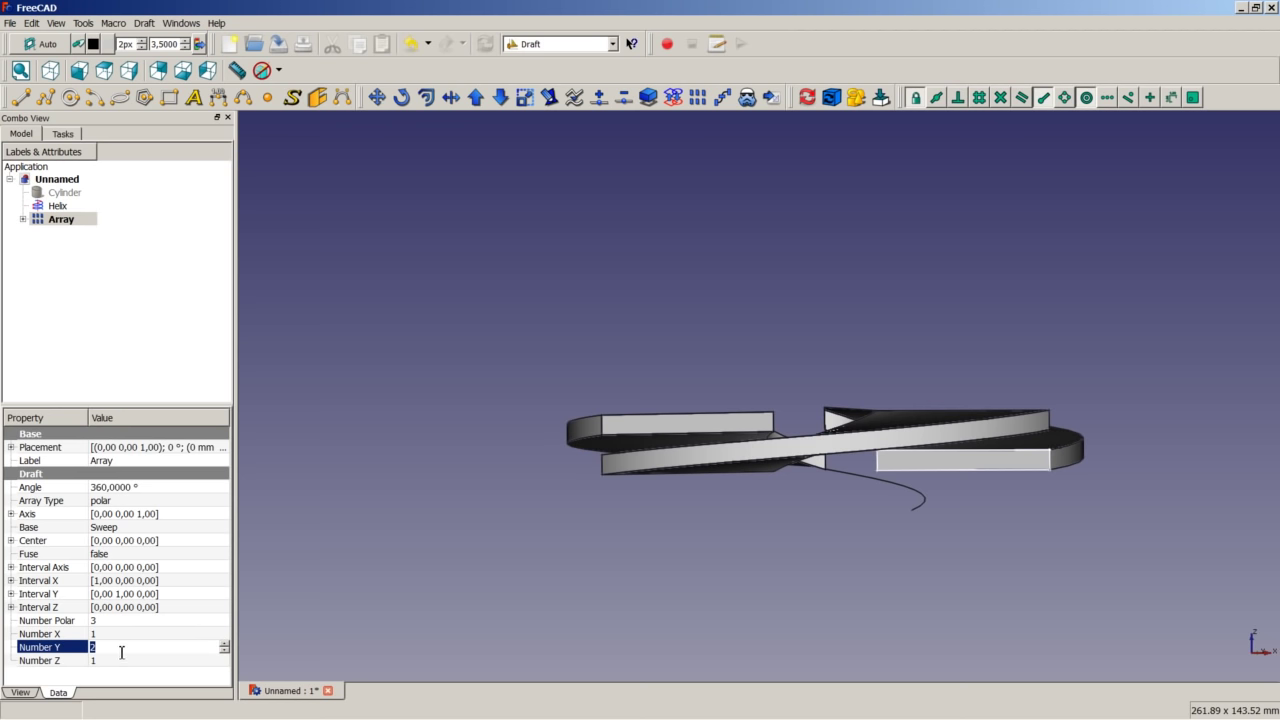
type("1")
left_click(136, 621)
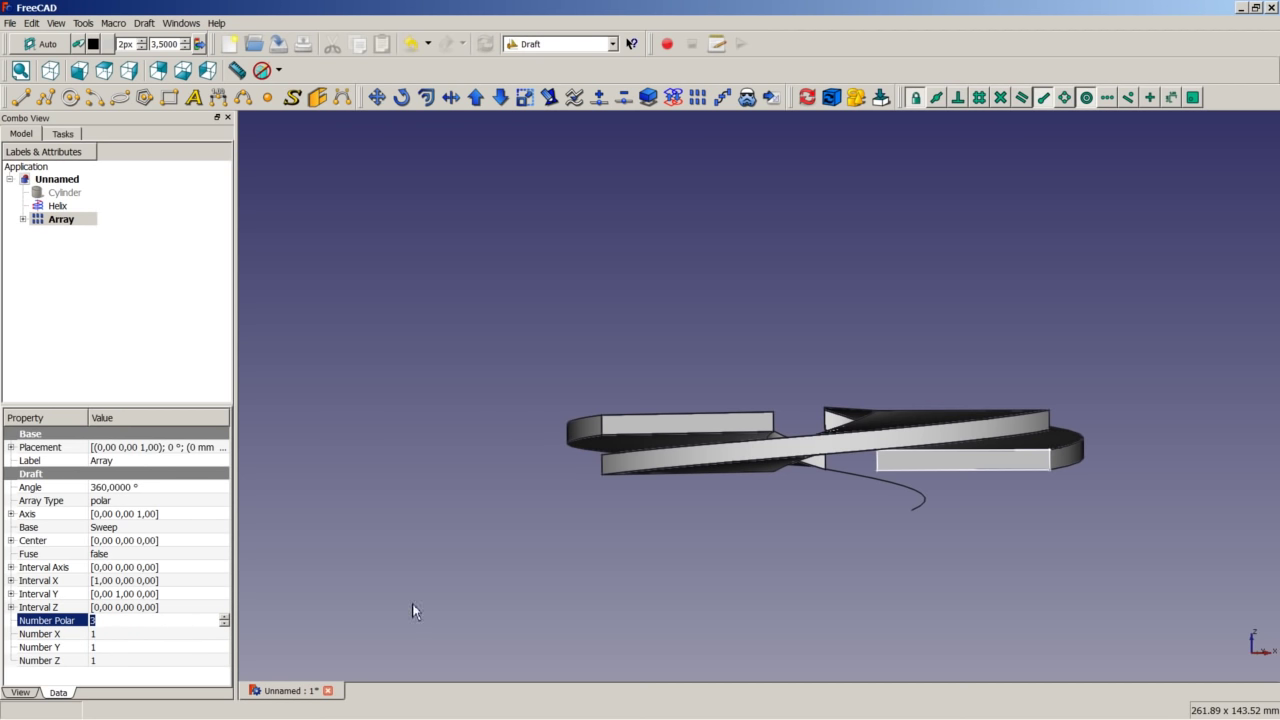
middle_click_drag(884, 494, 888, 537)
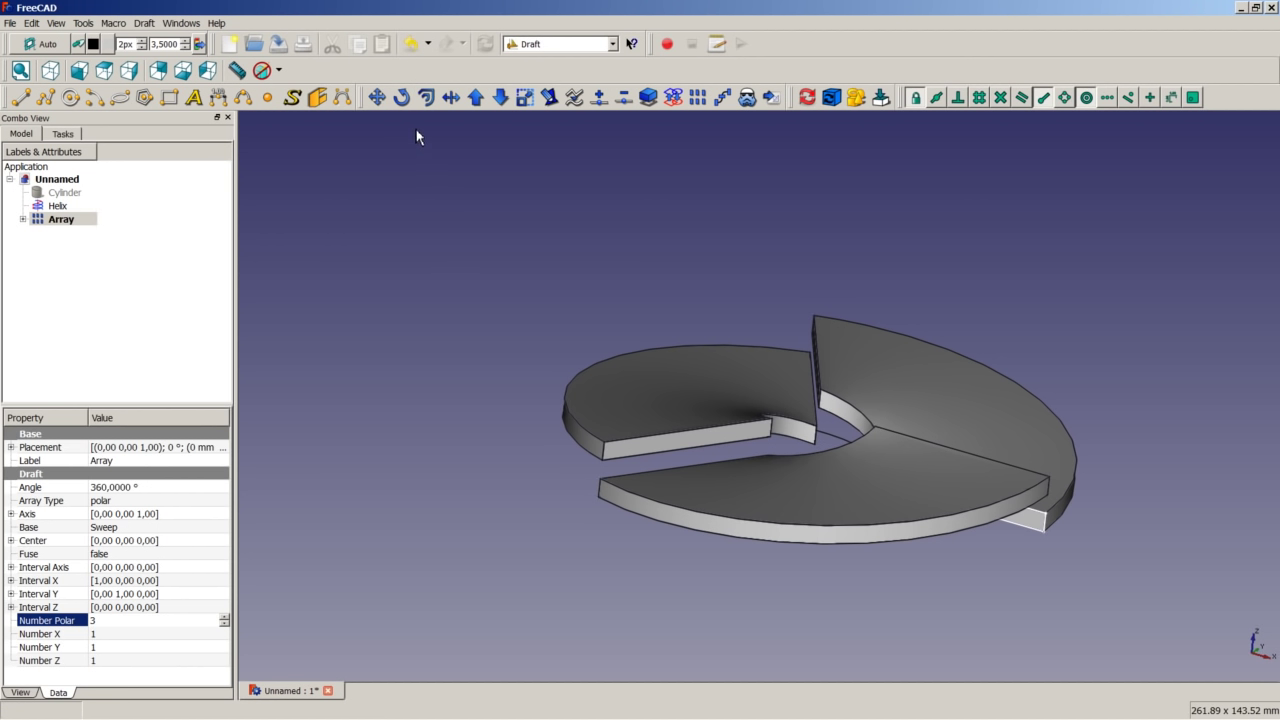
Undo the polar array, leaving only the single Sweep blade.
left_click(411, 43)
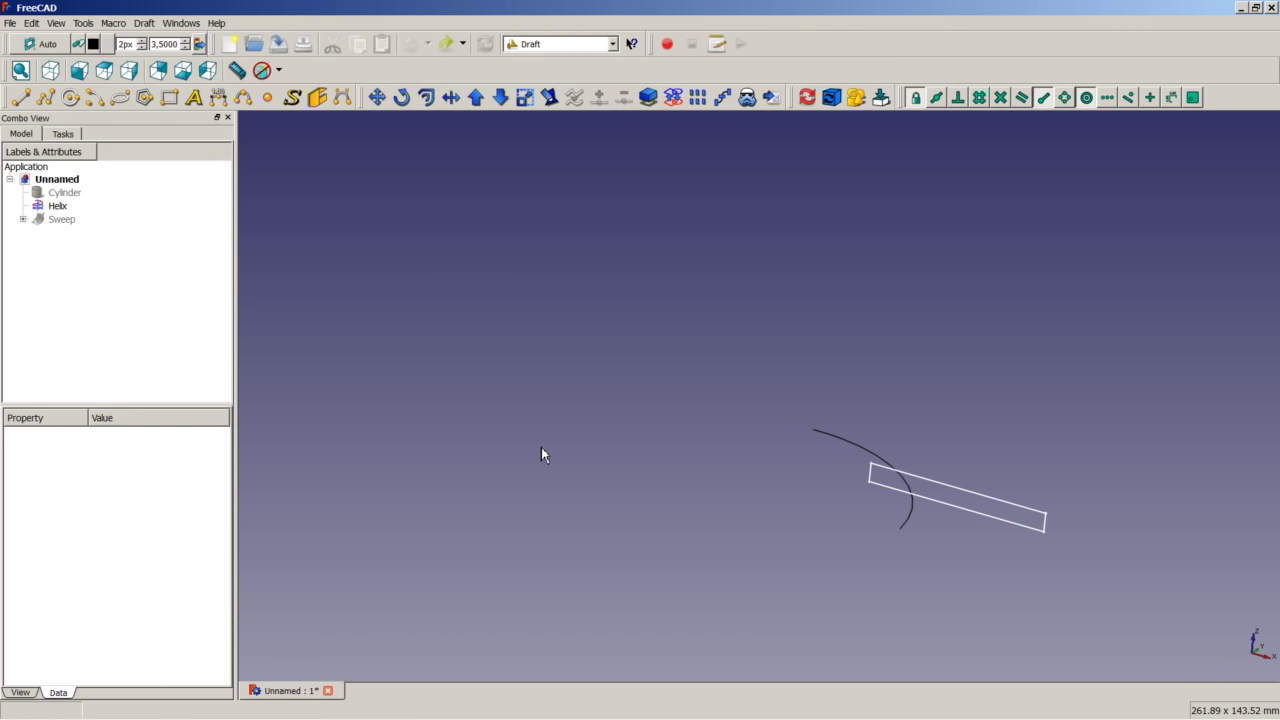
right_click(68, 224)
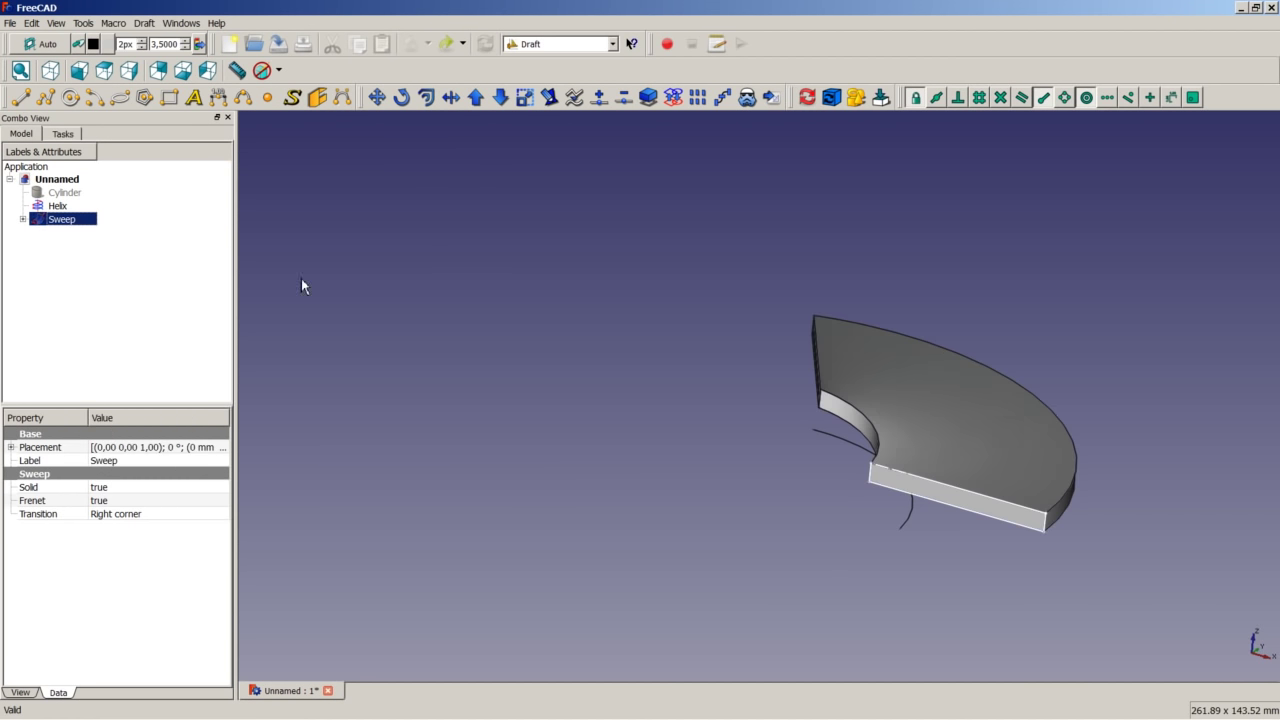
left_click(380, 289)
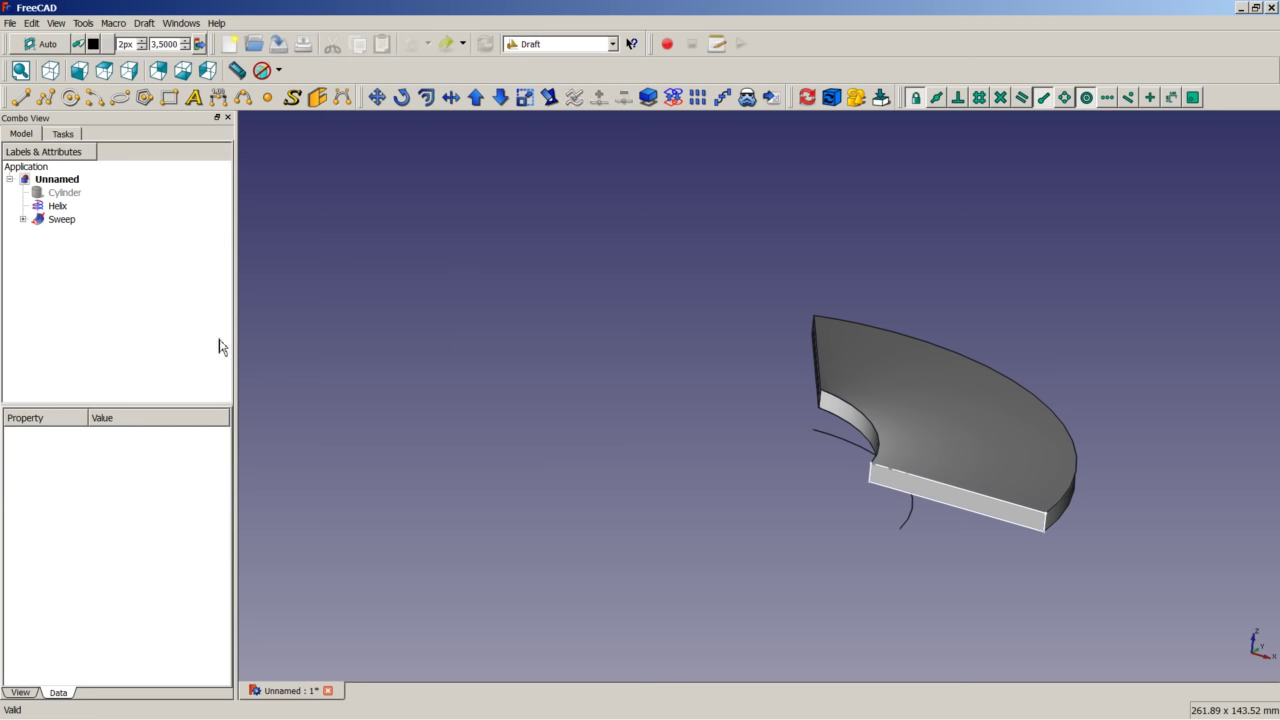
Select the Helix and switch to the Part workbench.
left_click(57, 207)
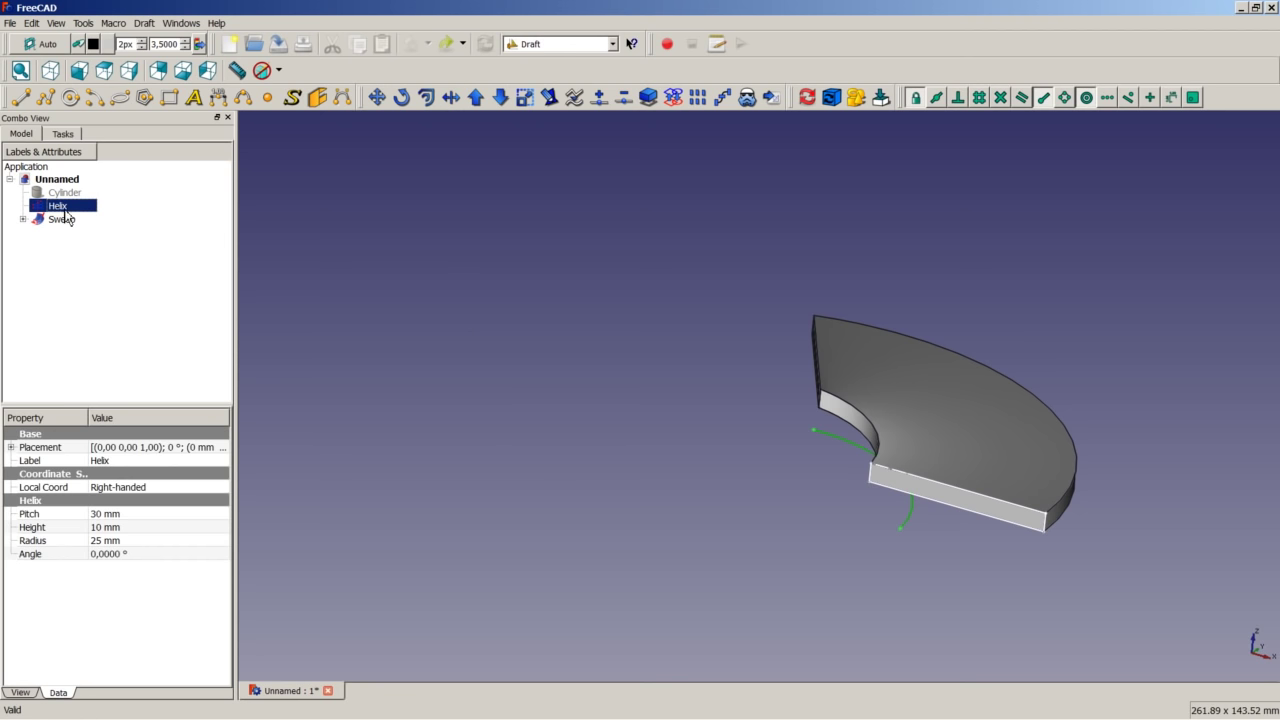
left_click(532, 46)
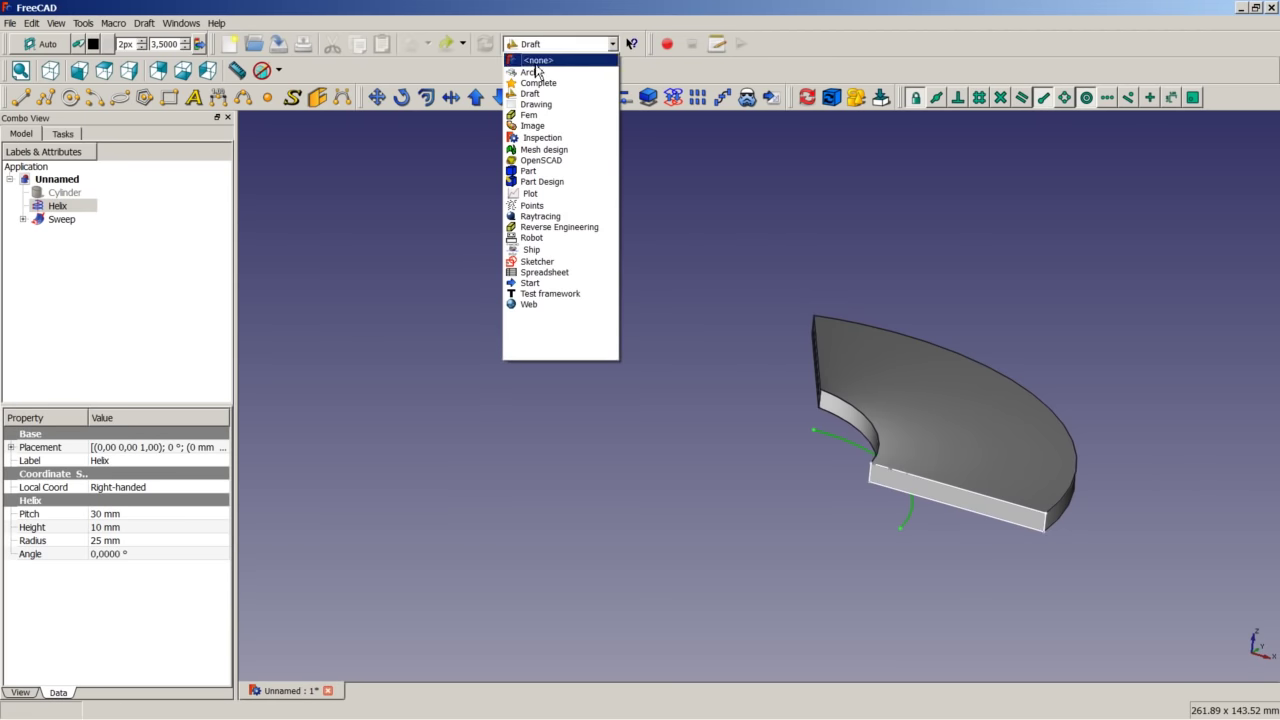
left_click(530, 171)
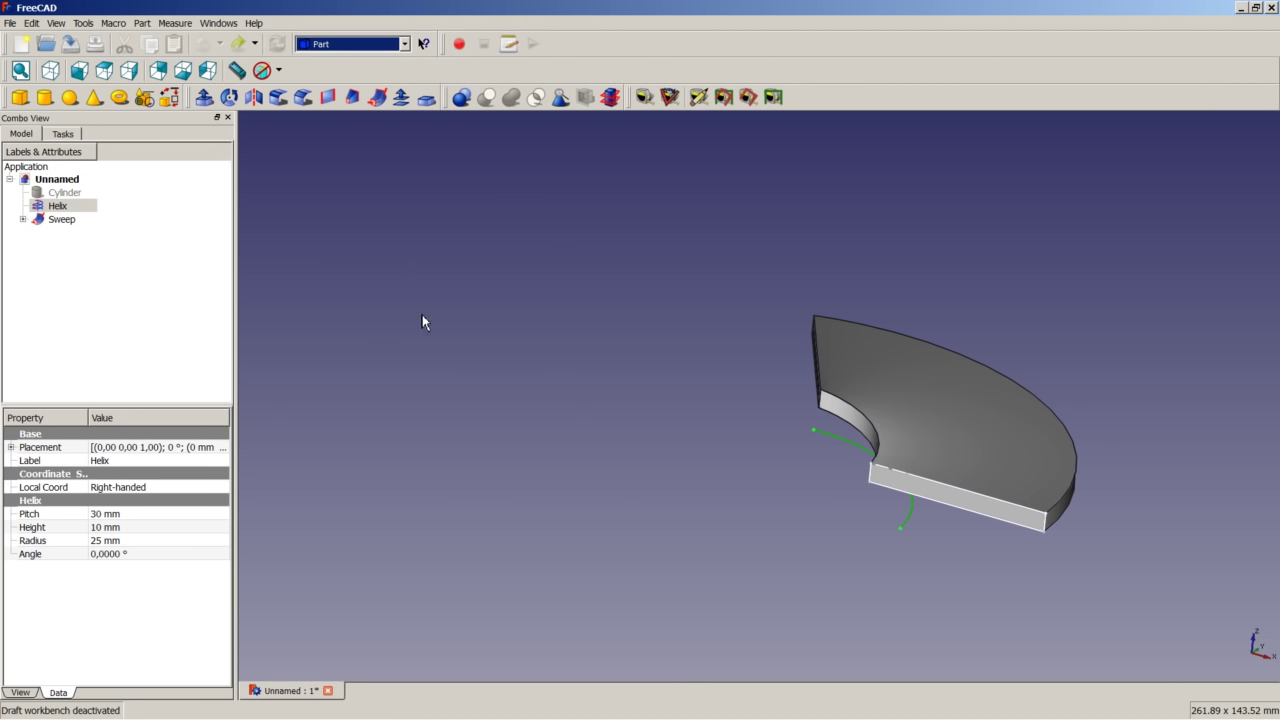
Duplicate the Helix twice with Edit > Duplicate selection, creating Helix001 and Helix002.
left_click(33, 23)
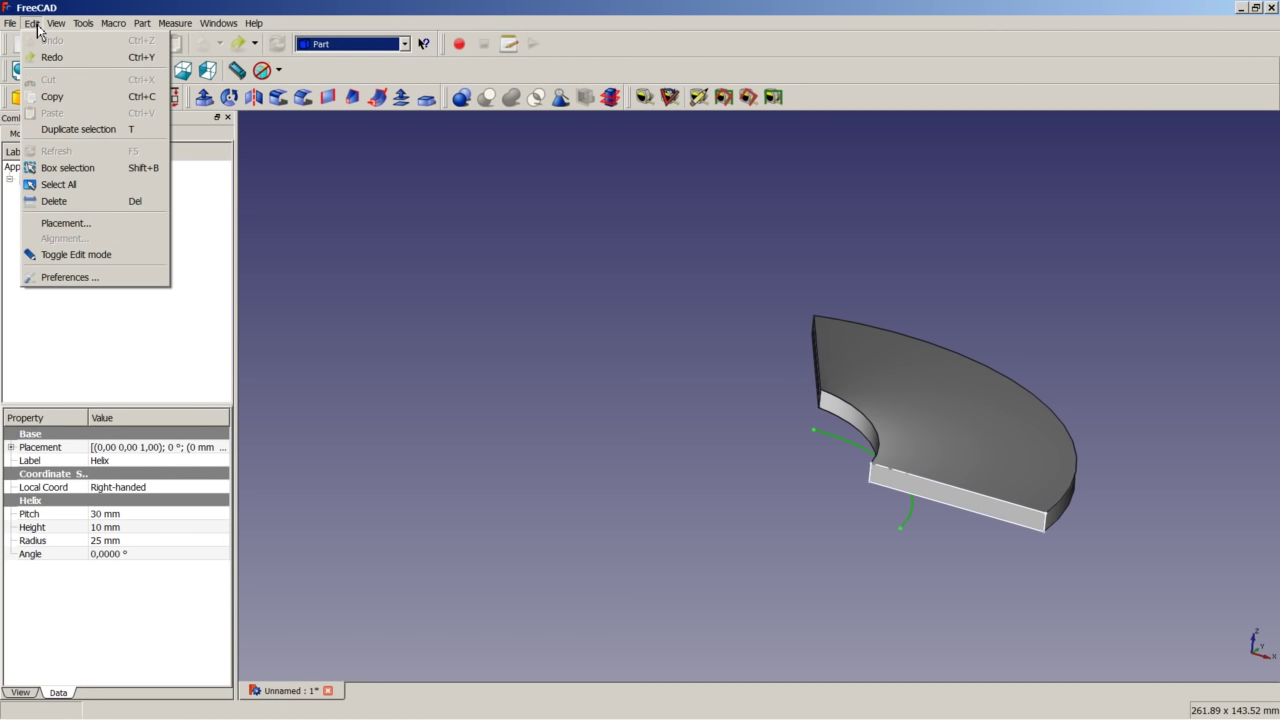
left_click(88, 130)
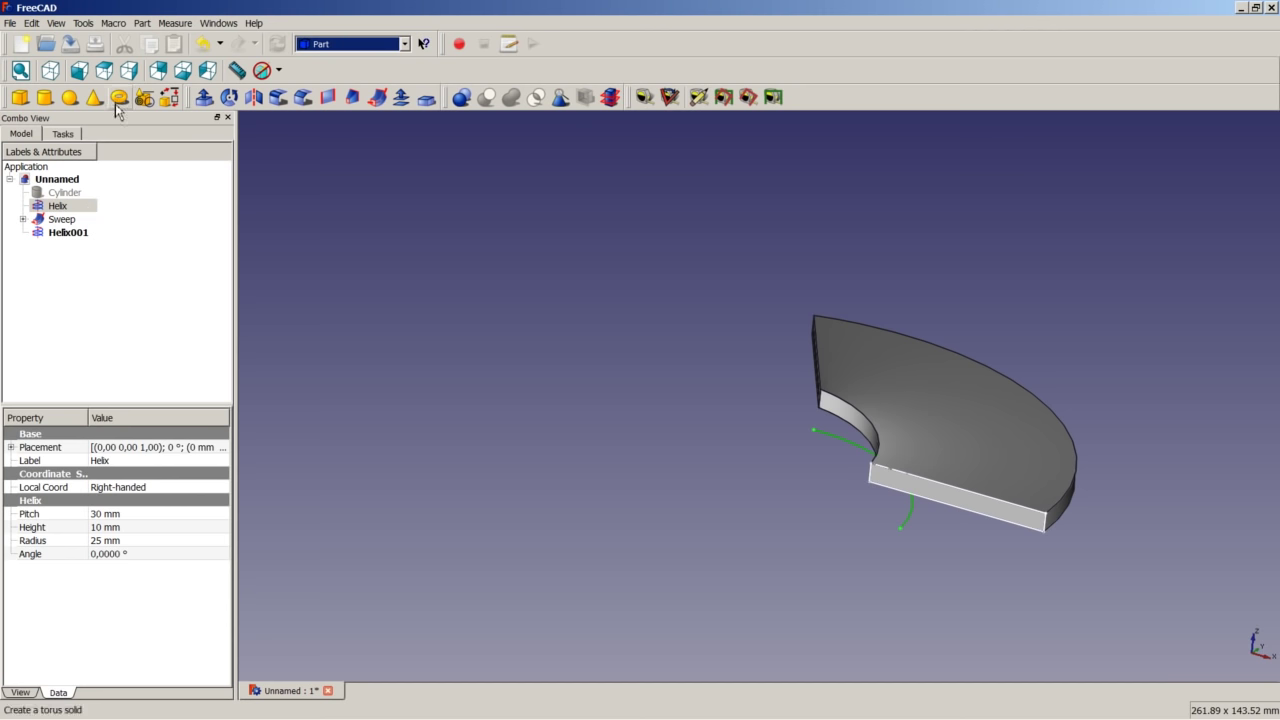
left_click(35, 28)
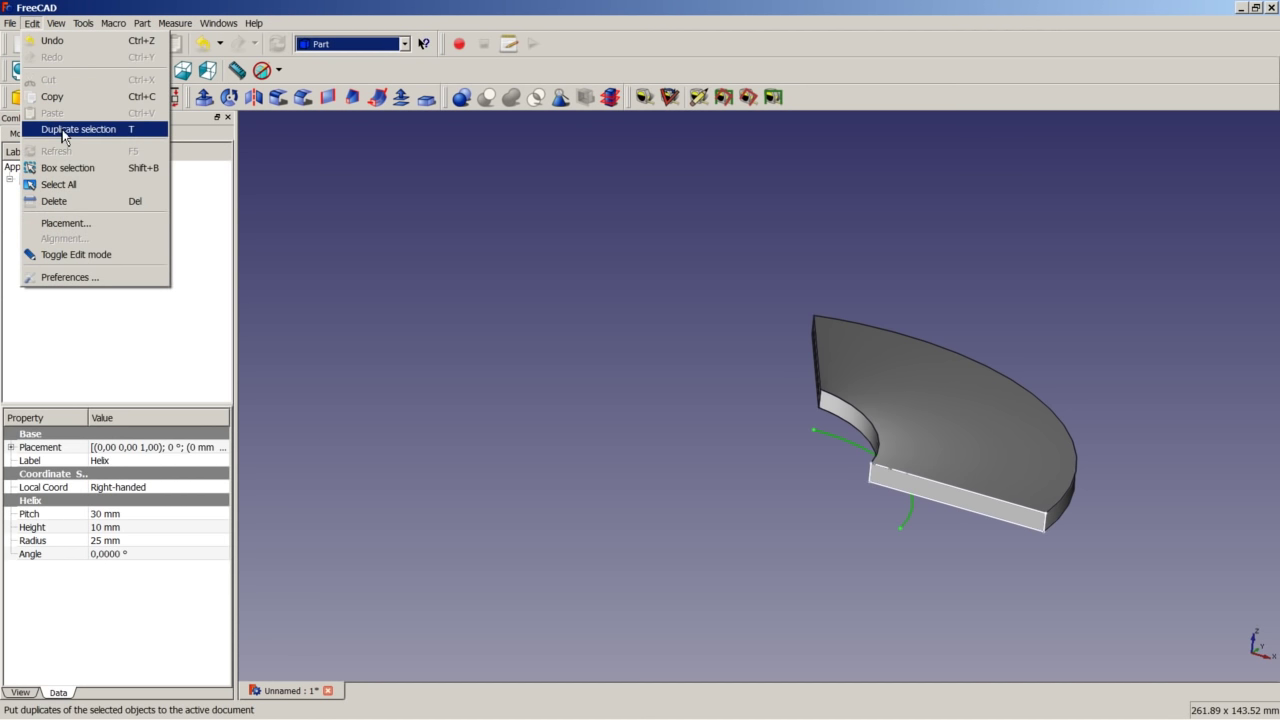
left_click(63, 131)
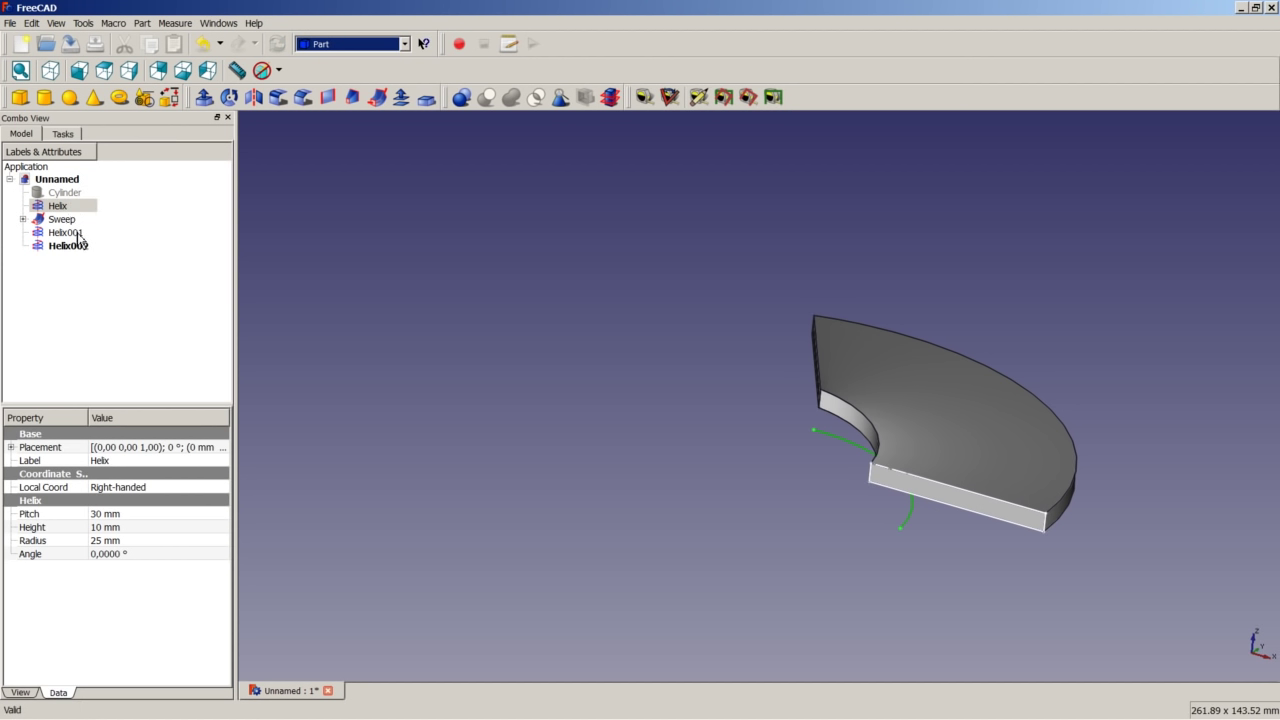
Set Helix001's placement rotation to 120° about the Z axis.
left_click(80, 234)
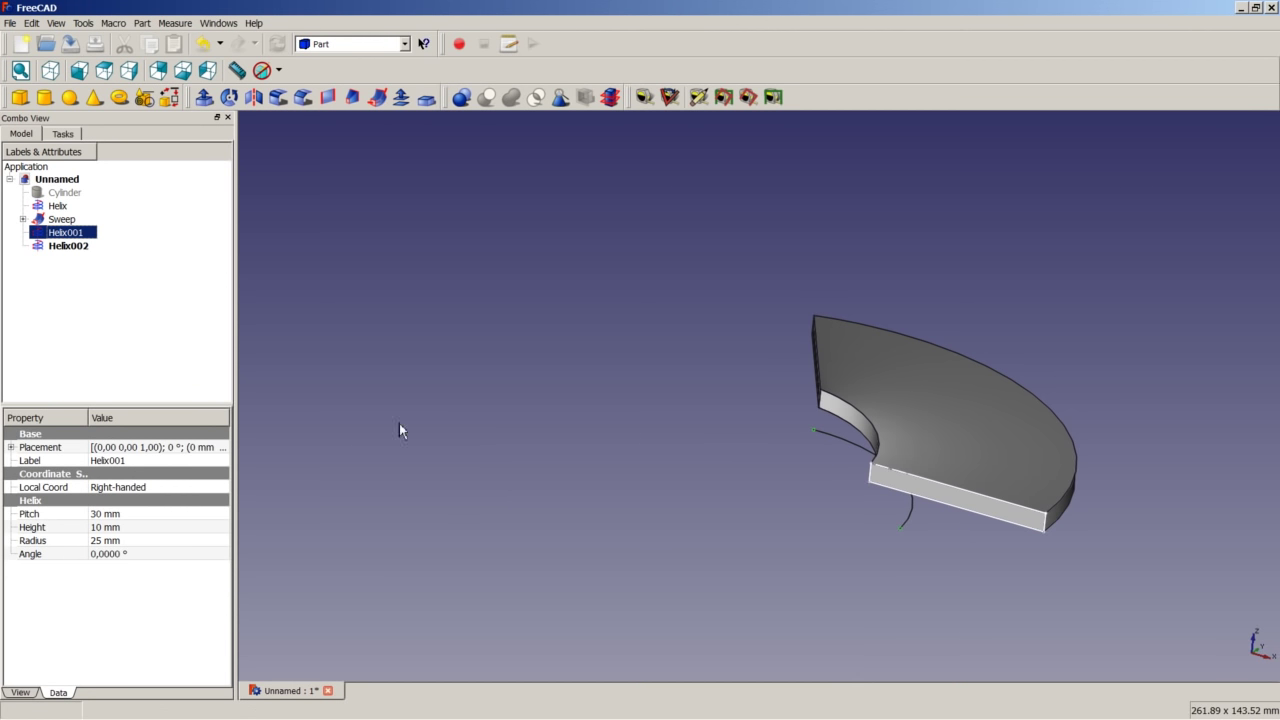
left_click(158, 450)
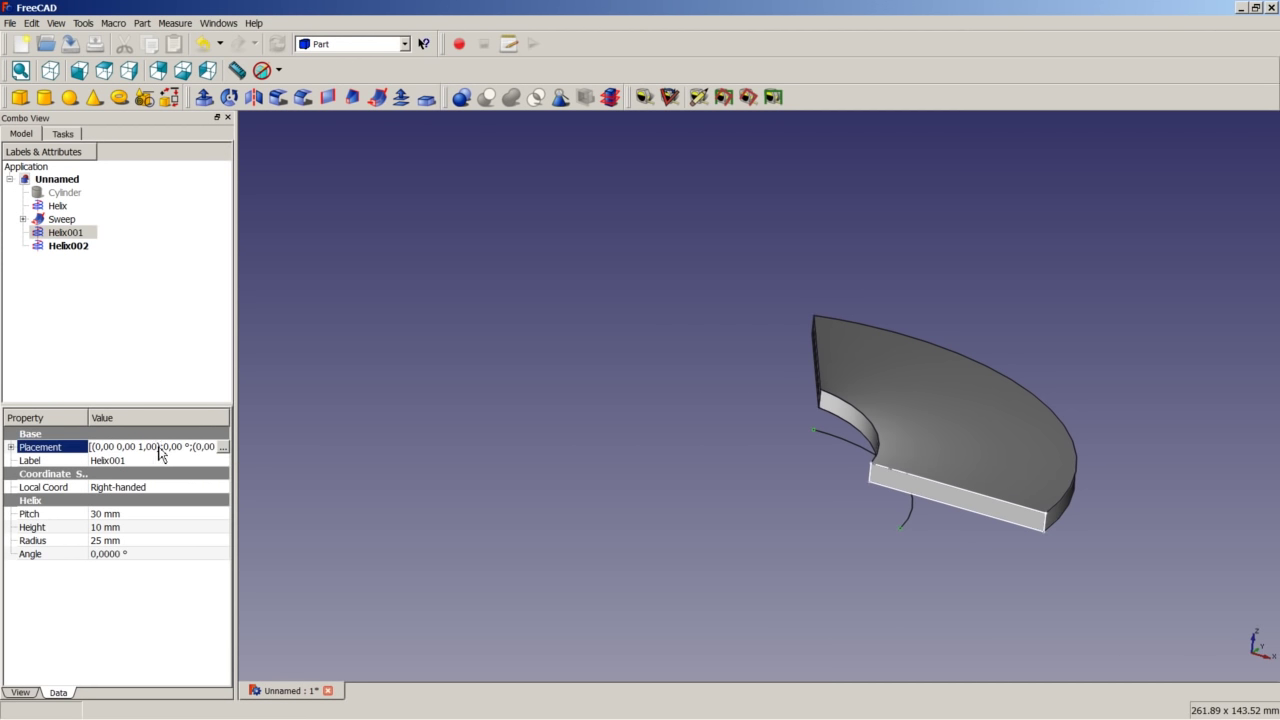
left_click(222, 447)
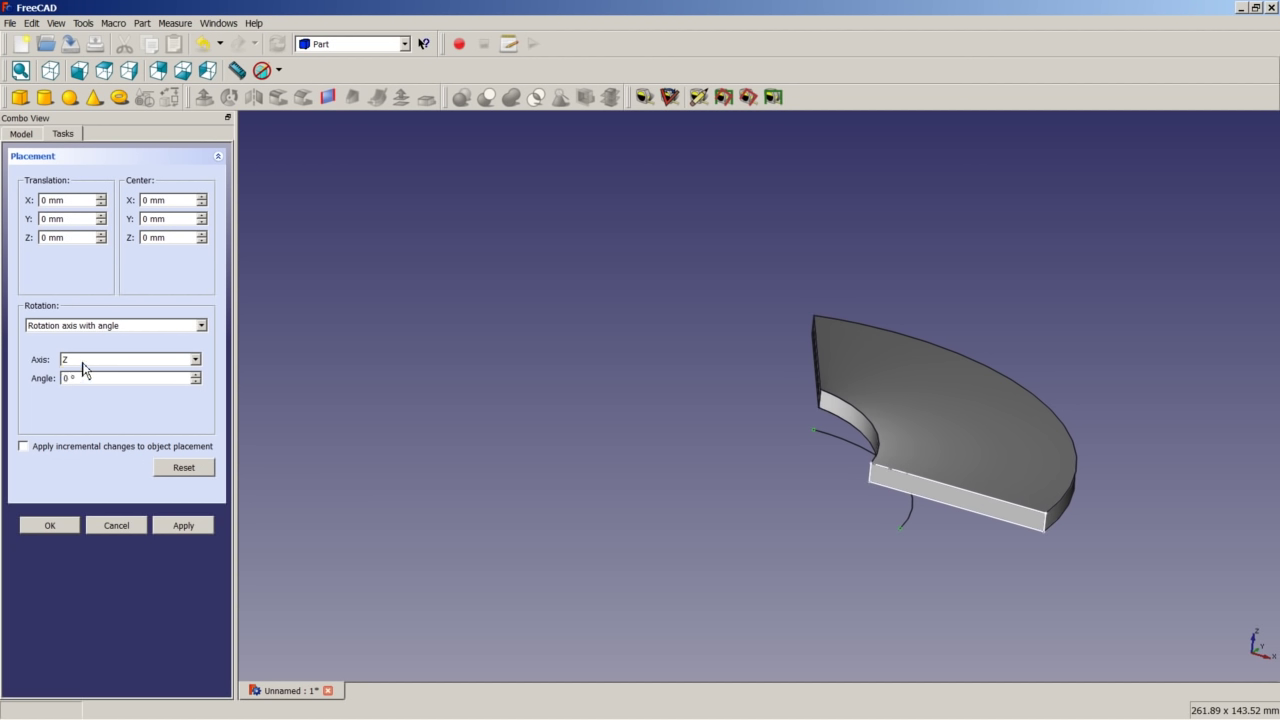
left_click_drag(72, 378, 23, 380)
type("120")
left_click(49, 525)
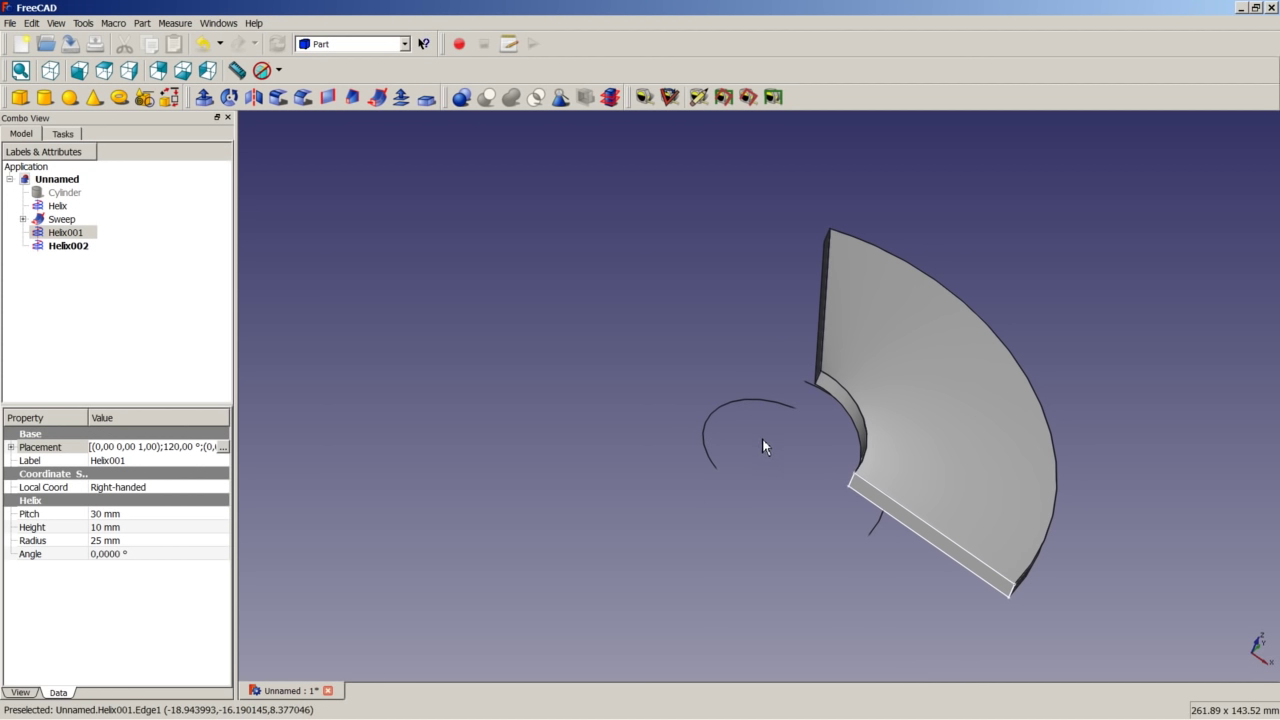
Set Helix002's placement rotation to -120° about Z and orbit to check the helices.
left_click(58, 248)
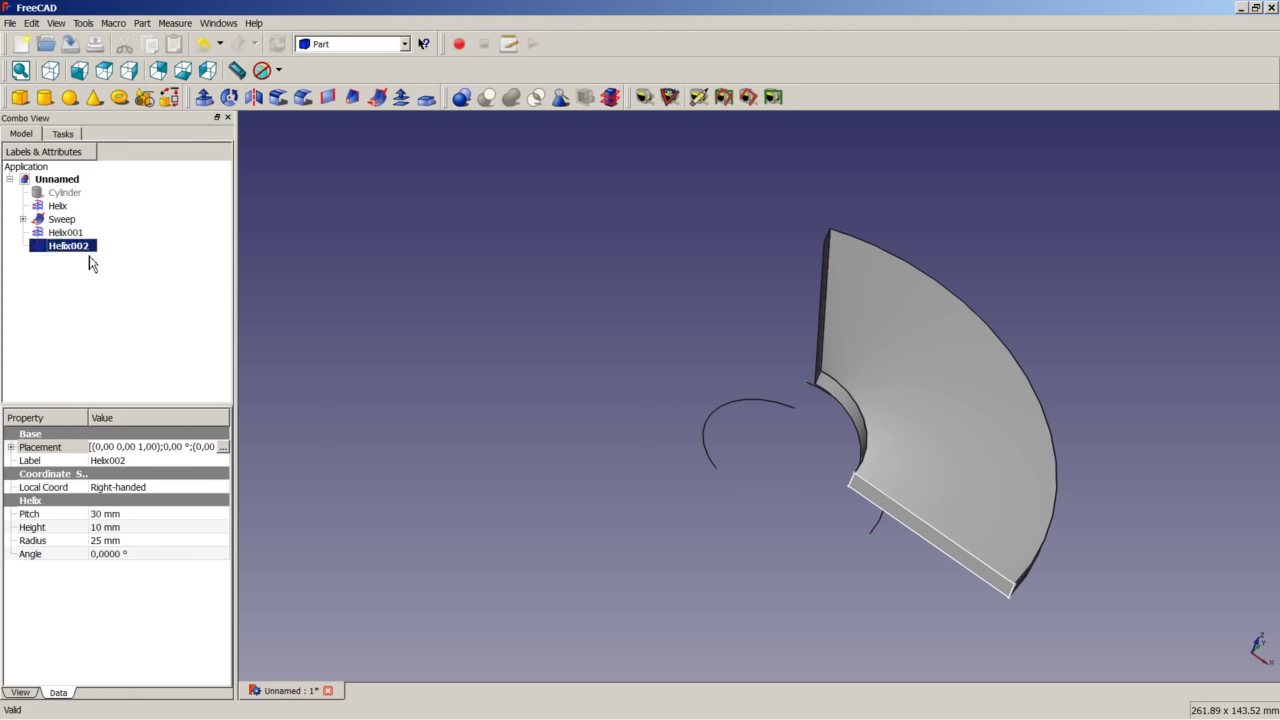
left_click(223, 447)
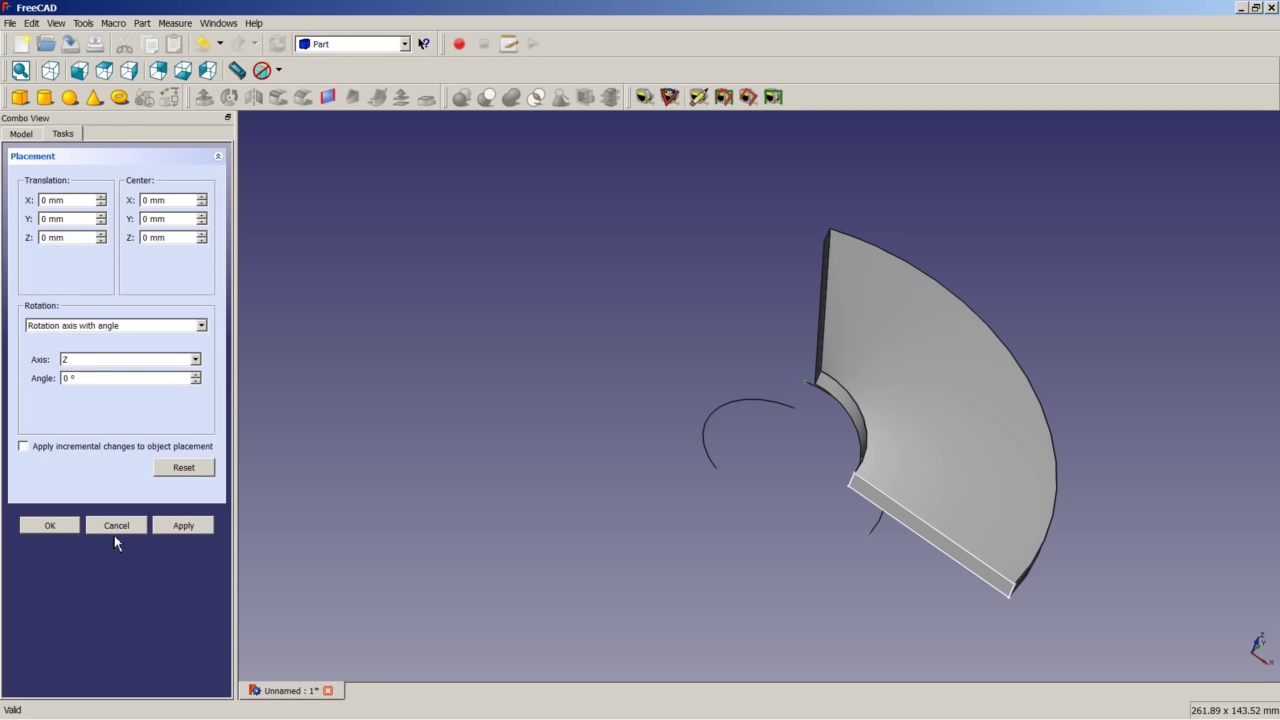
triple_click(76, 378)
type("-120")
left_click(70, 524)
left_click(298, 490)
middle_click_drag(828, 463, 971, 417)
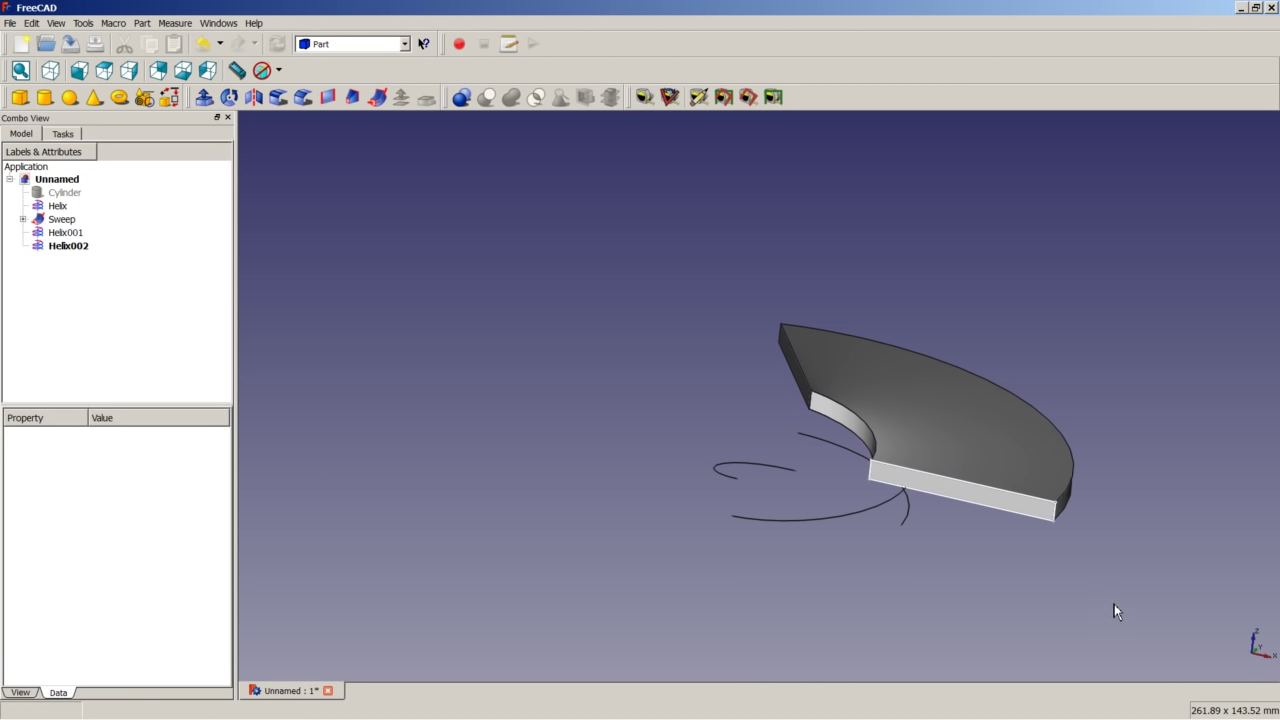
Save the document, expand the Sweep and select its profile Sketch.
key("ctrl+s")
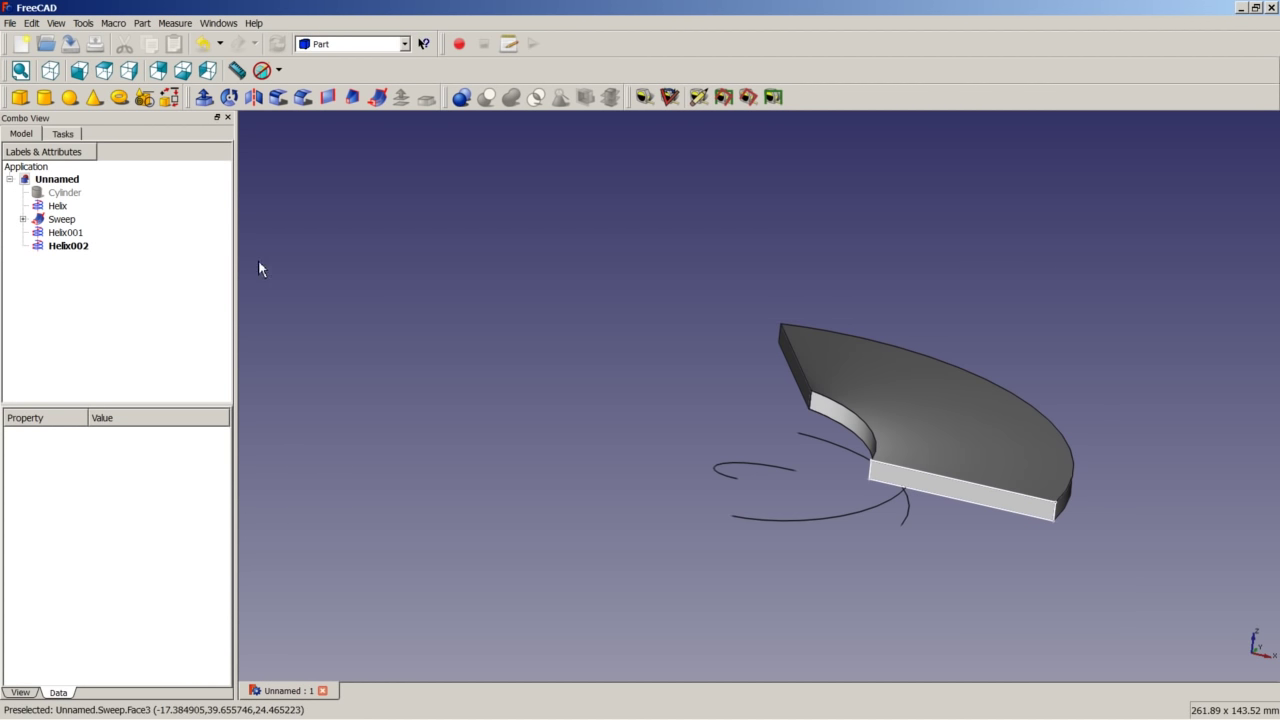
left_click(23, 219)
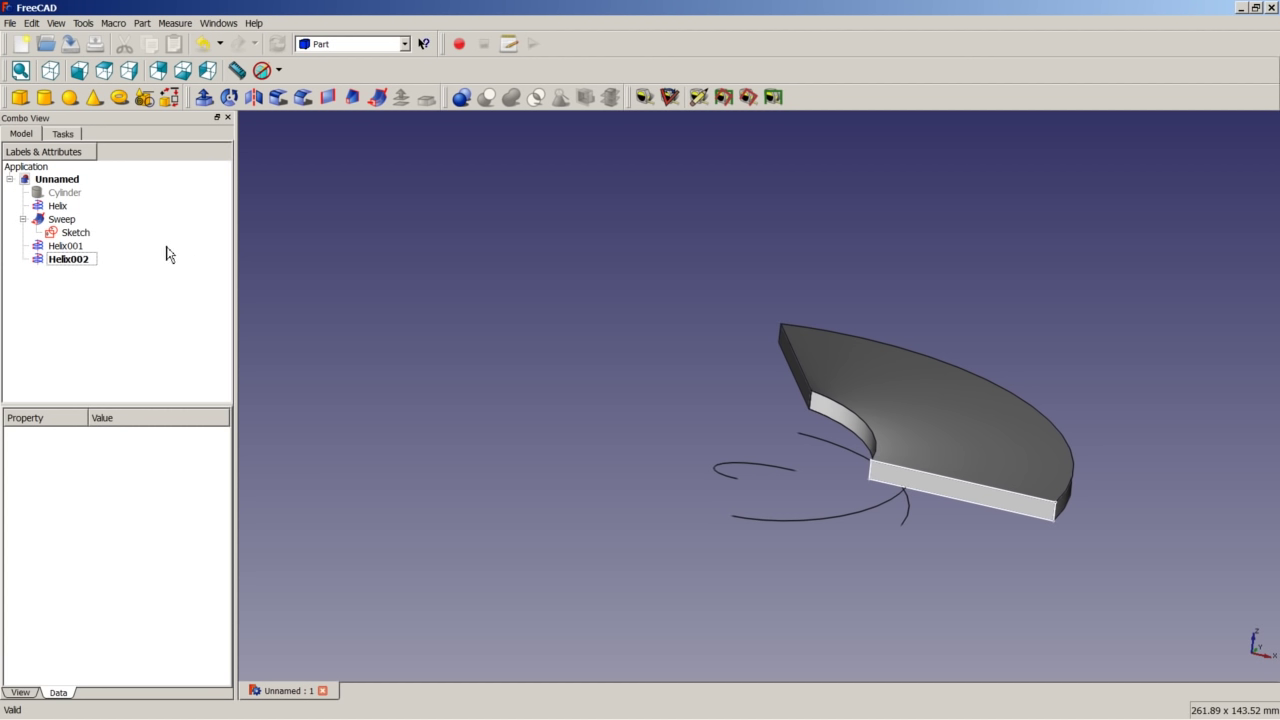
left_click(77, 234)
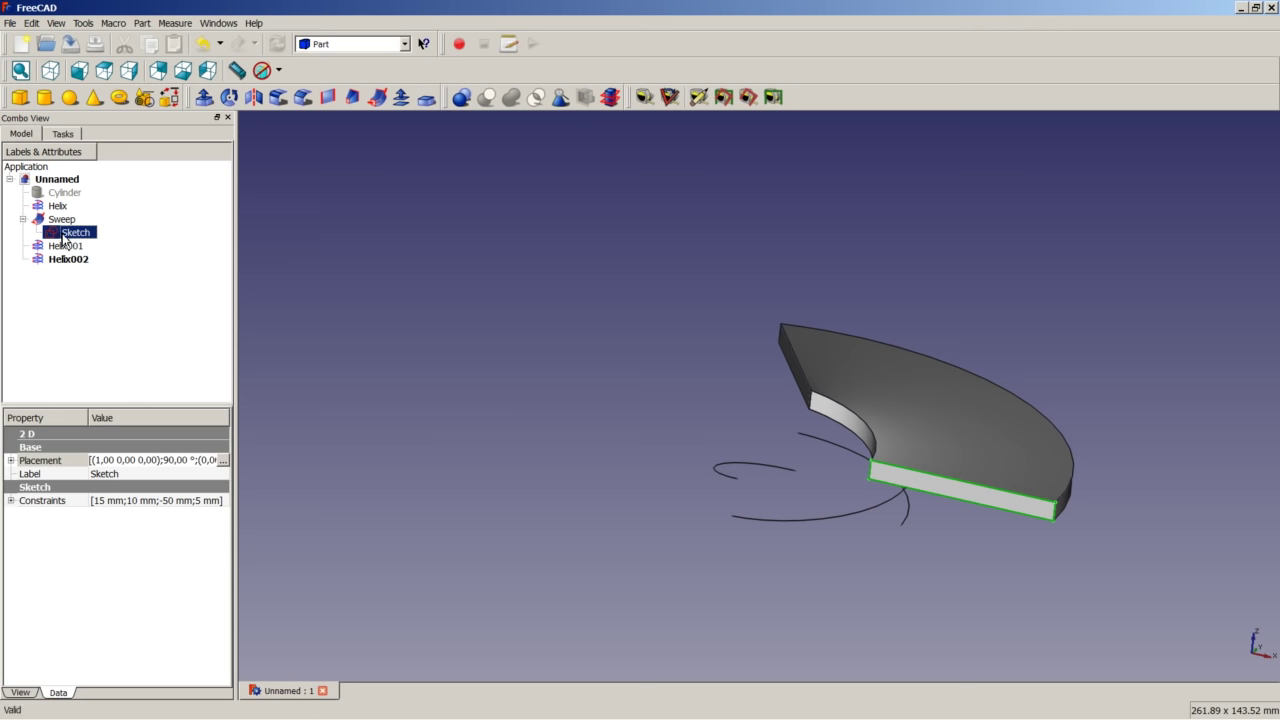
Duplicate the profile Sketch into Sketch001 and Sketch002, then select Sketch001.
left_click(38, 26)
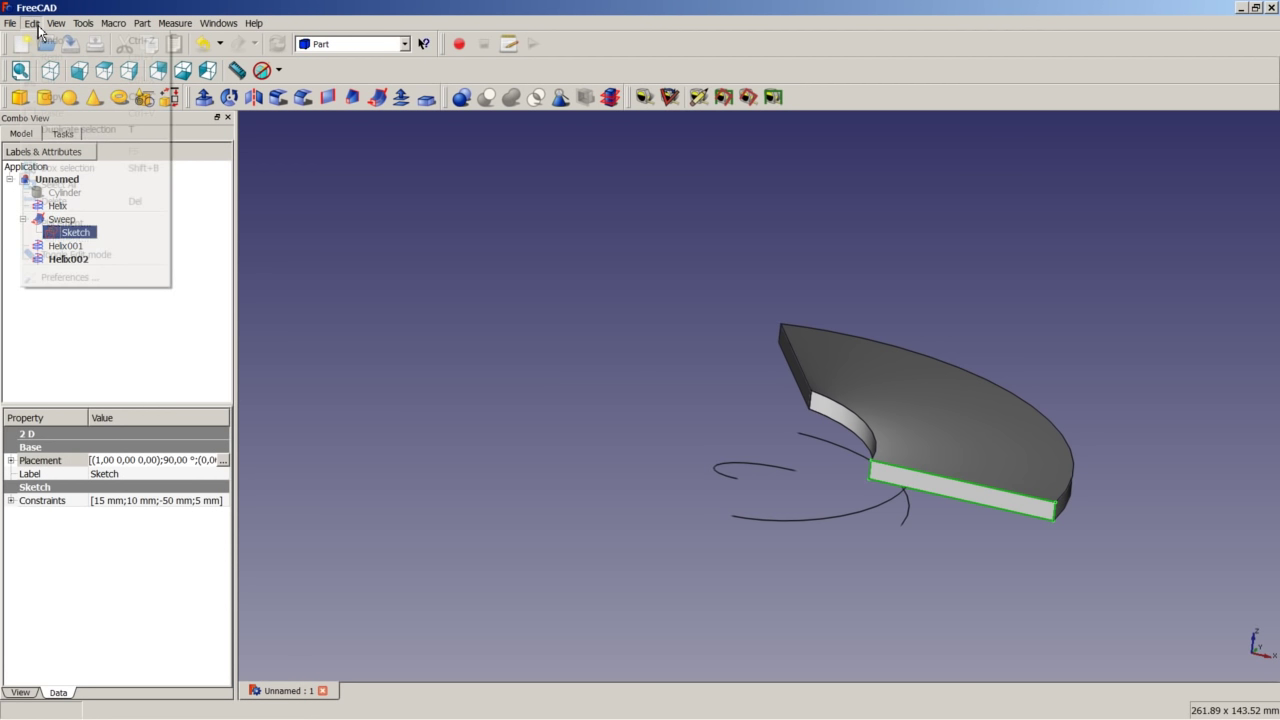
left_click(68, 130)
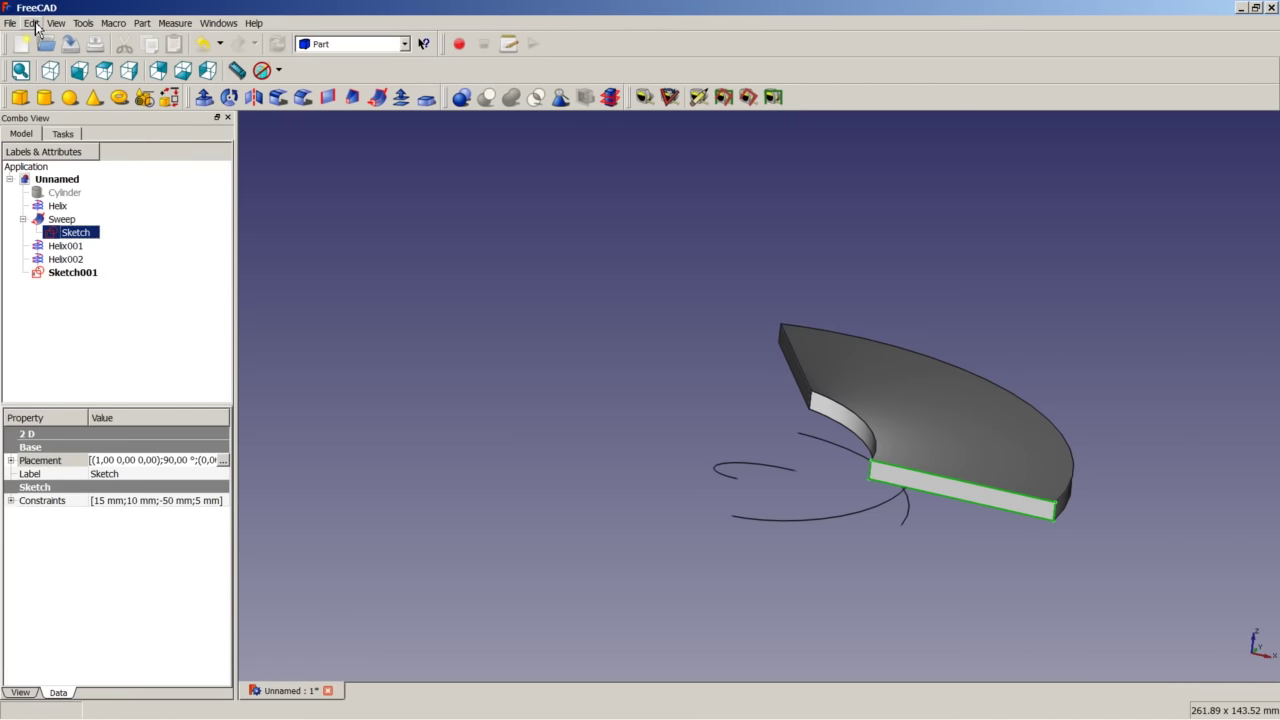
left_click(36, 24)
left_click(70, 130)
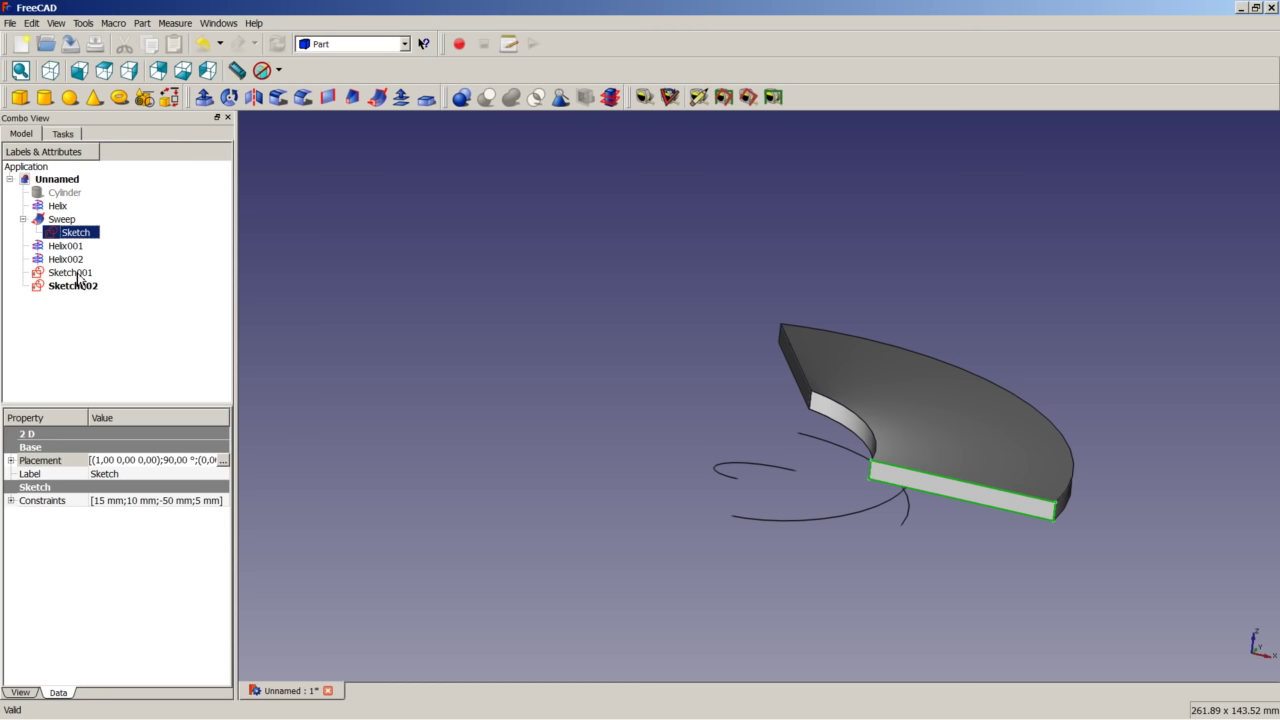
left_click(79, 273)
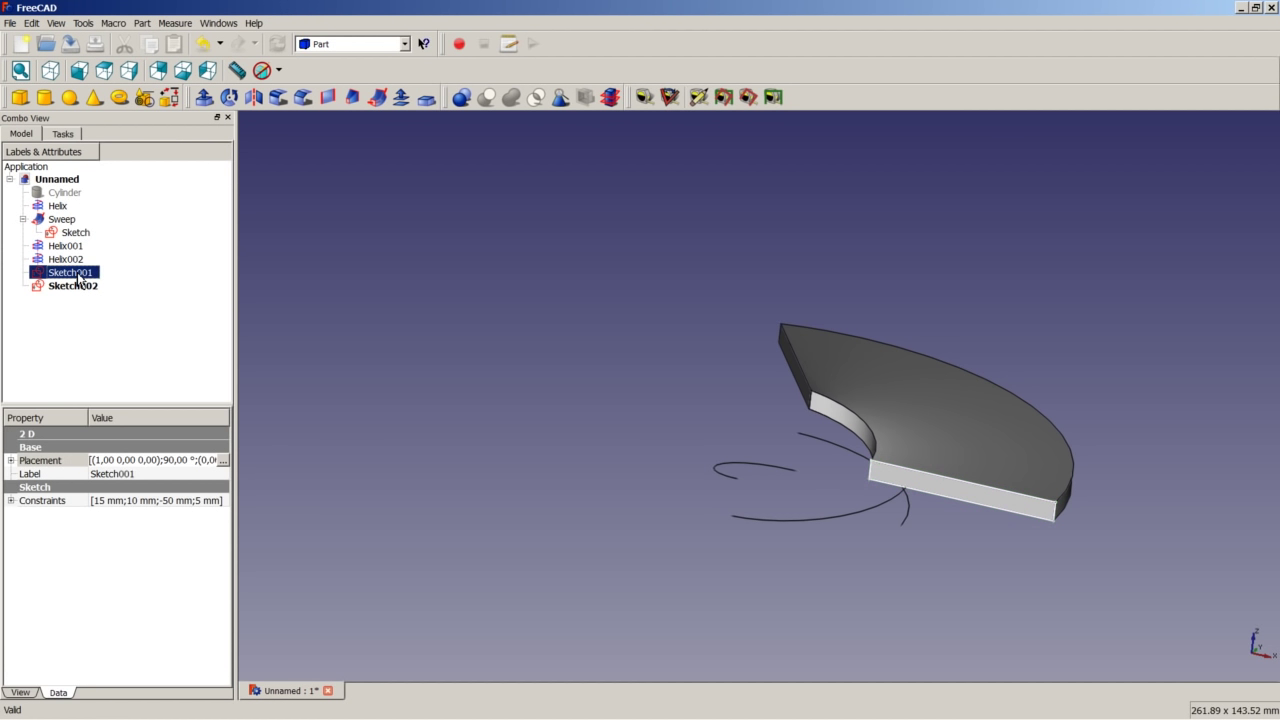
Enter a 120° rotation about the Z axis in Sketch001's Placement.
left_click(225, 461)
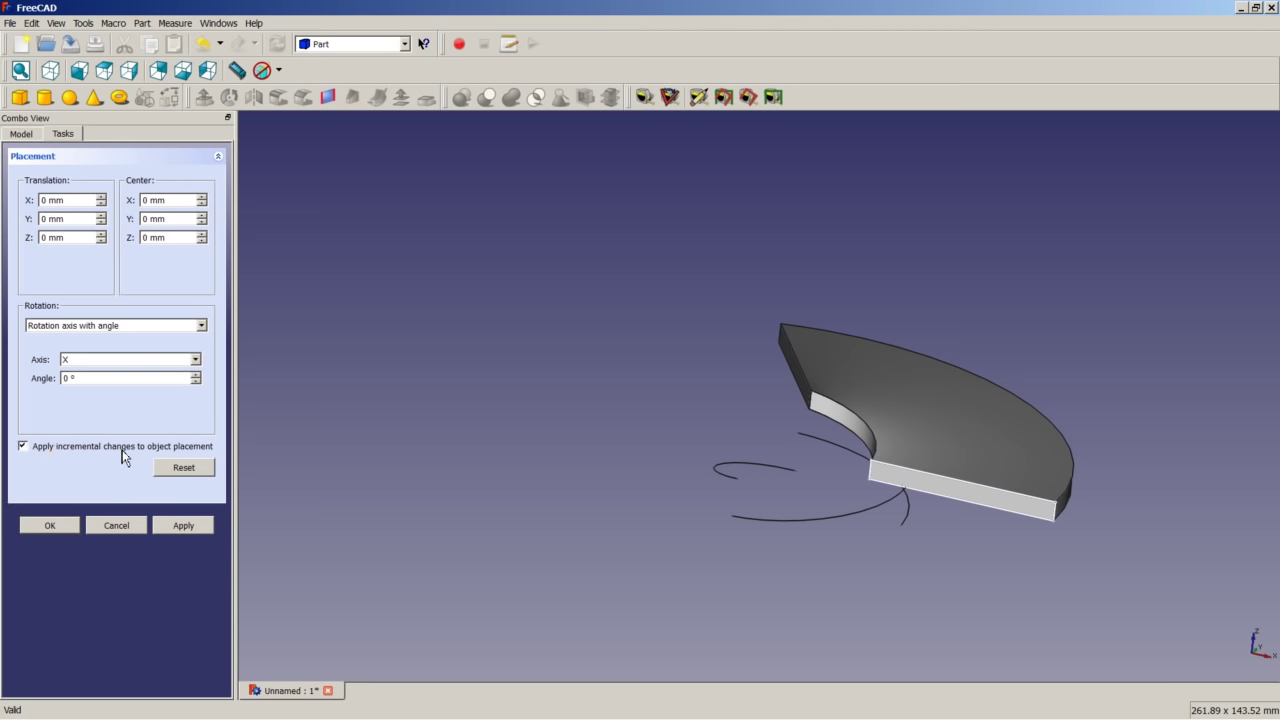
left_click(116, 362)
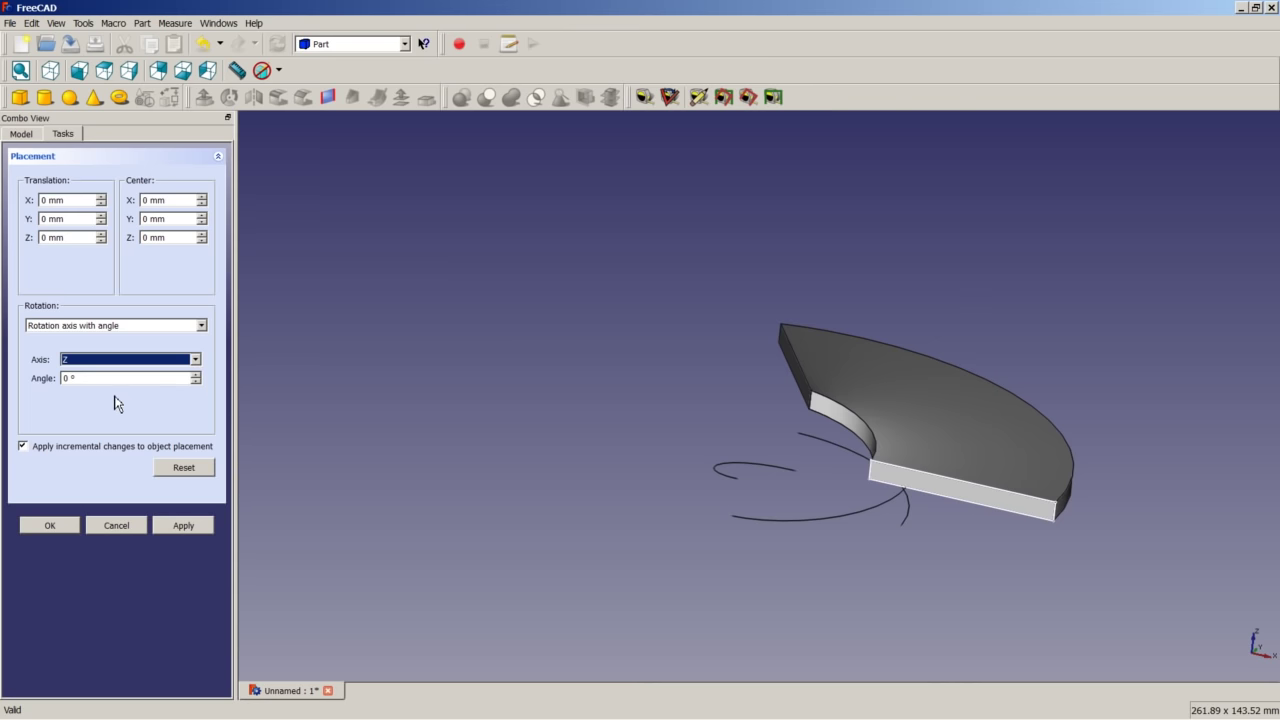
key("Tab")
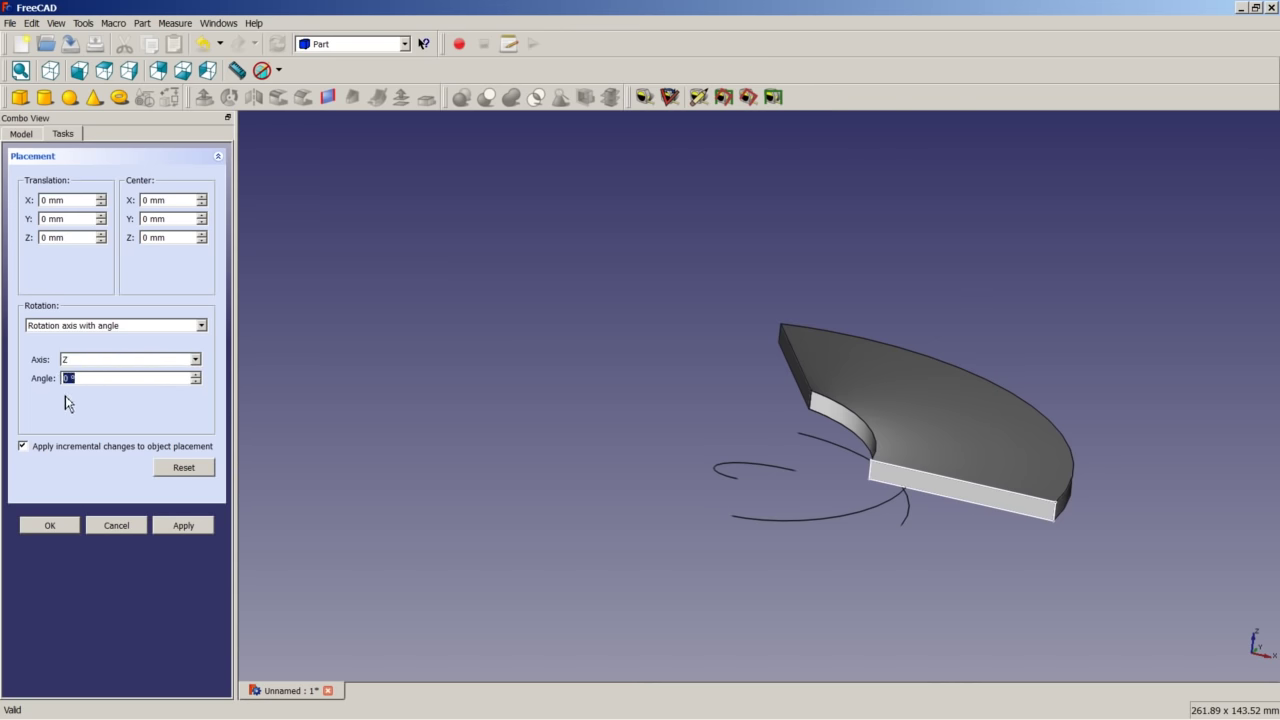
type("120")
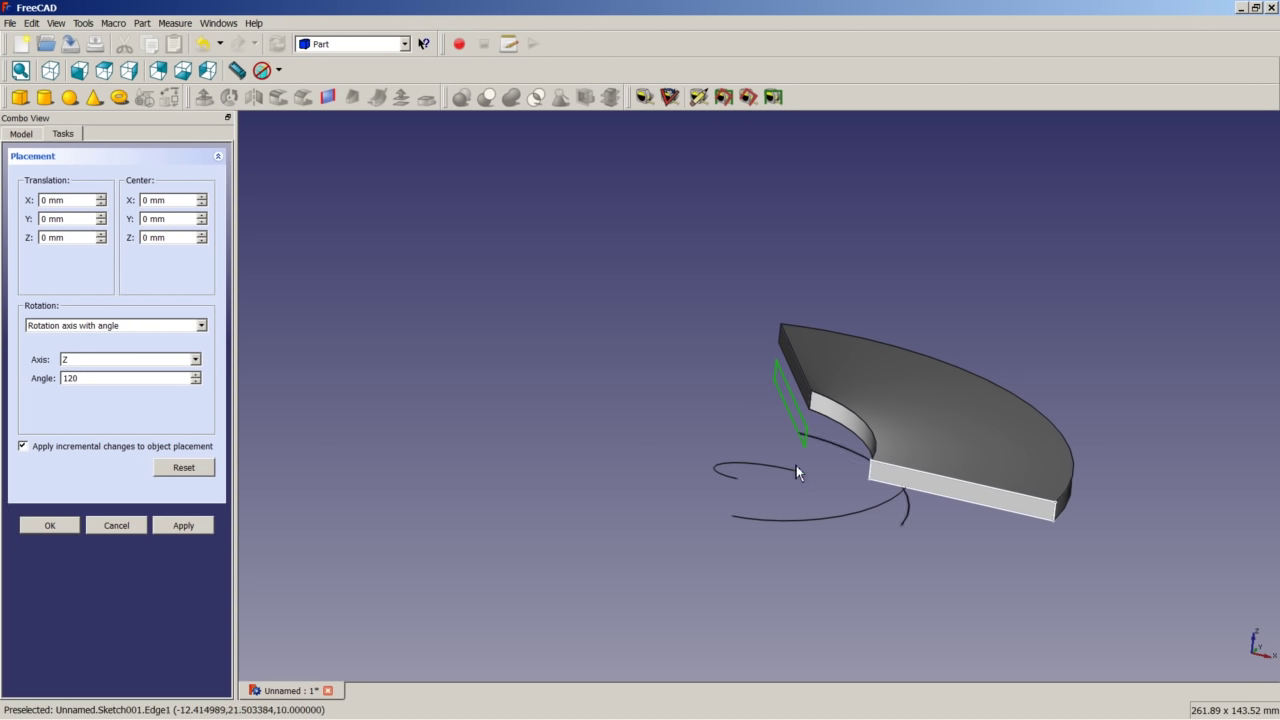
Confirm Sketch001's rotation, then rotate Sketch002 incrementally by -120° about Z.
left_click(58, 527)
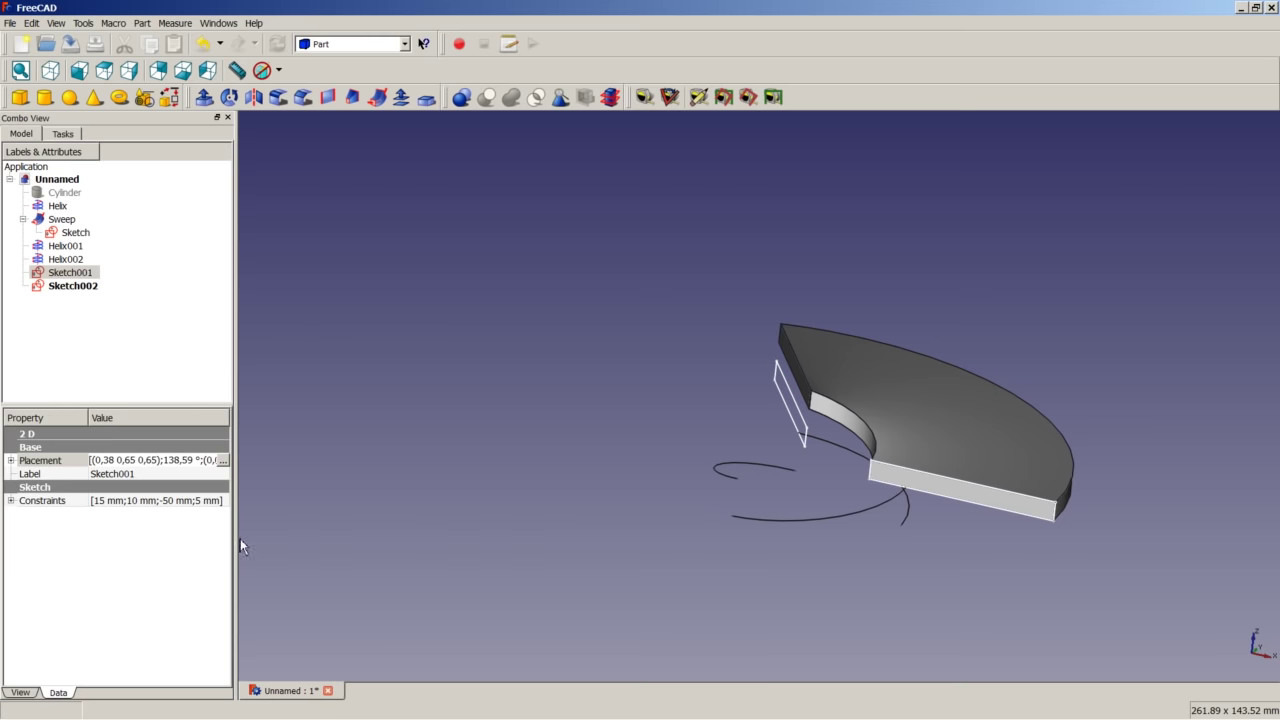
left_click(78, 288)
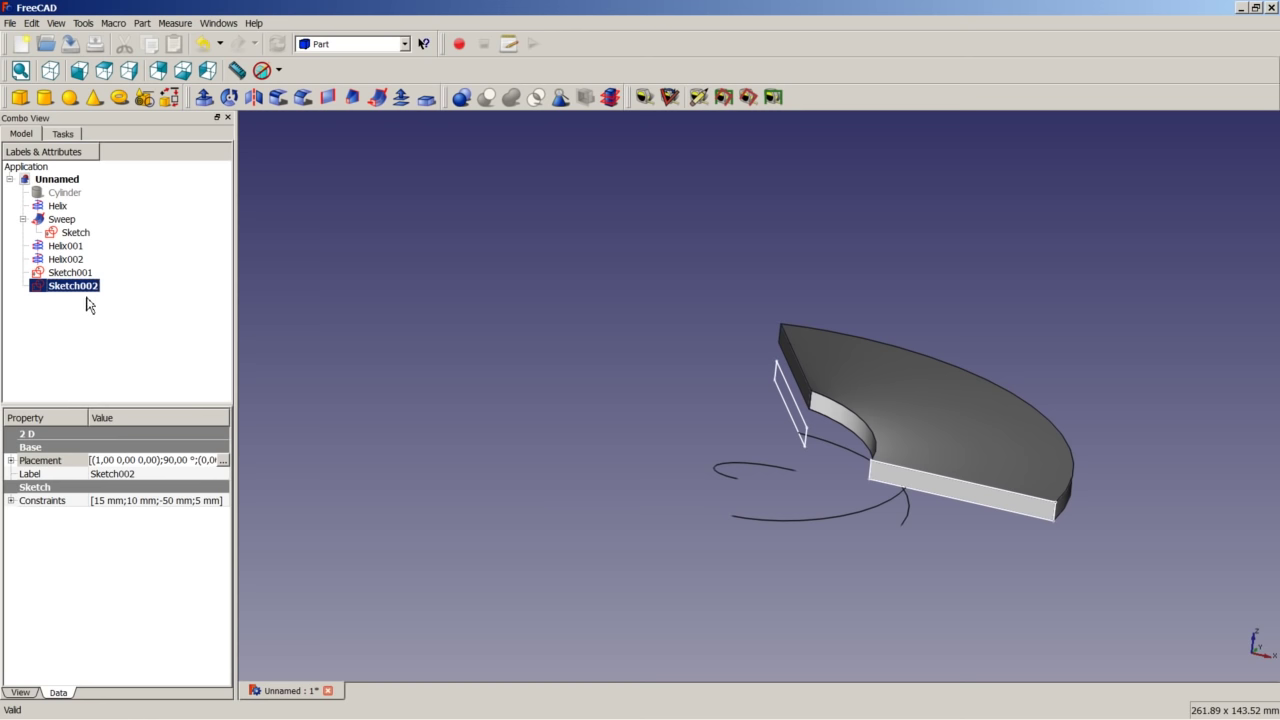
left_click(223, 460)
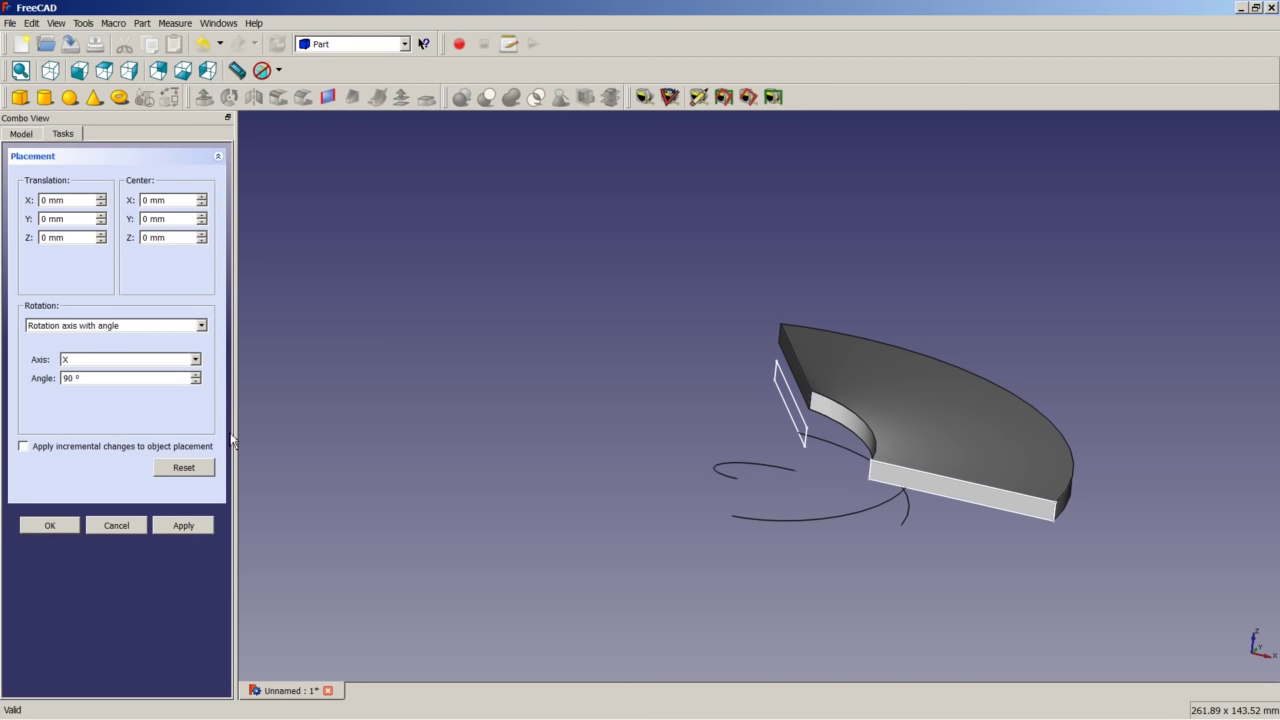
left_click(53, 447)
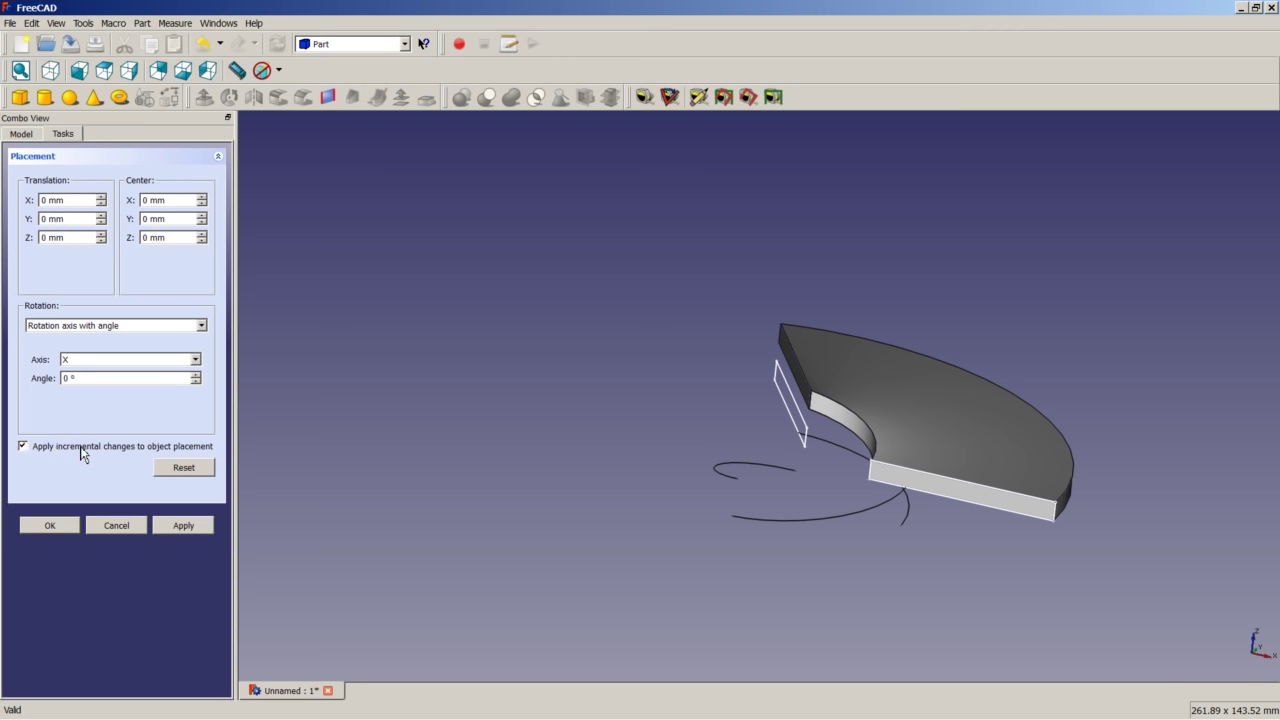
left_click(95, 366)
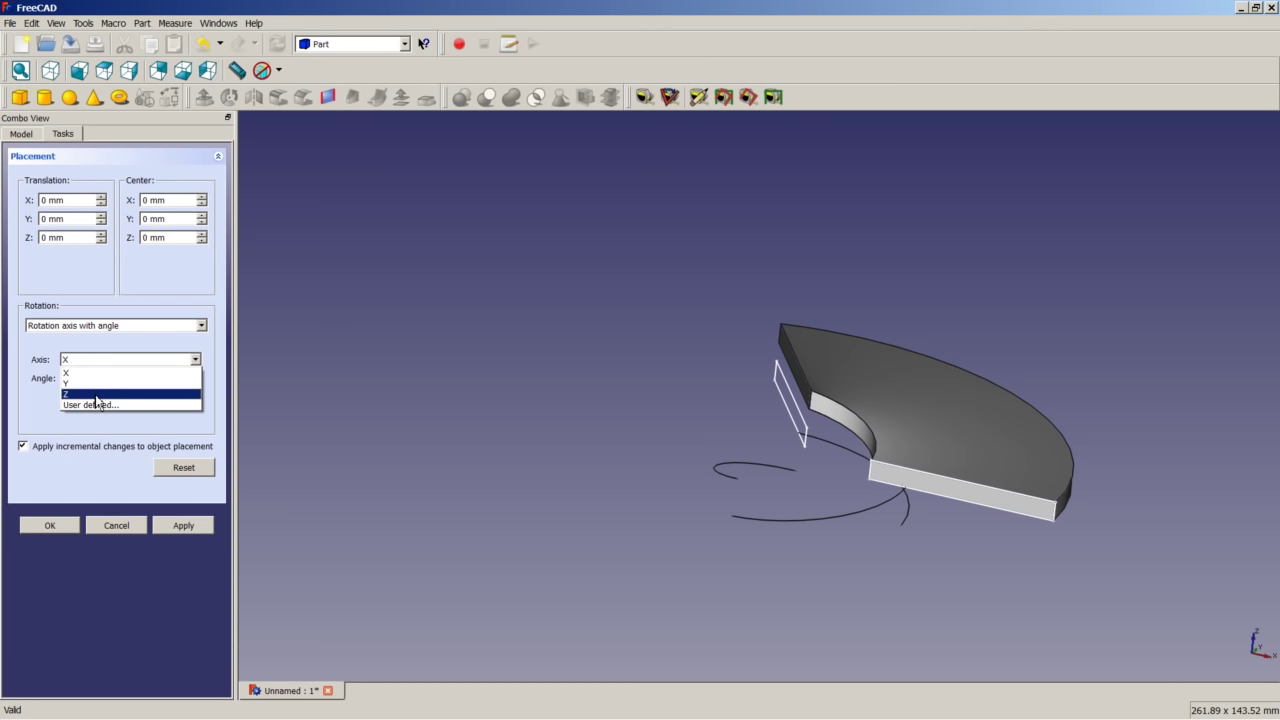
left_click(98, 394)
left_click_drag(96, 380, 57, 379)
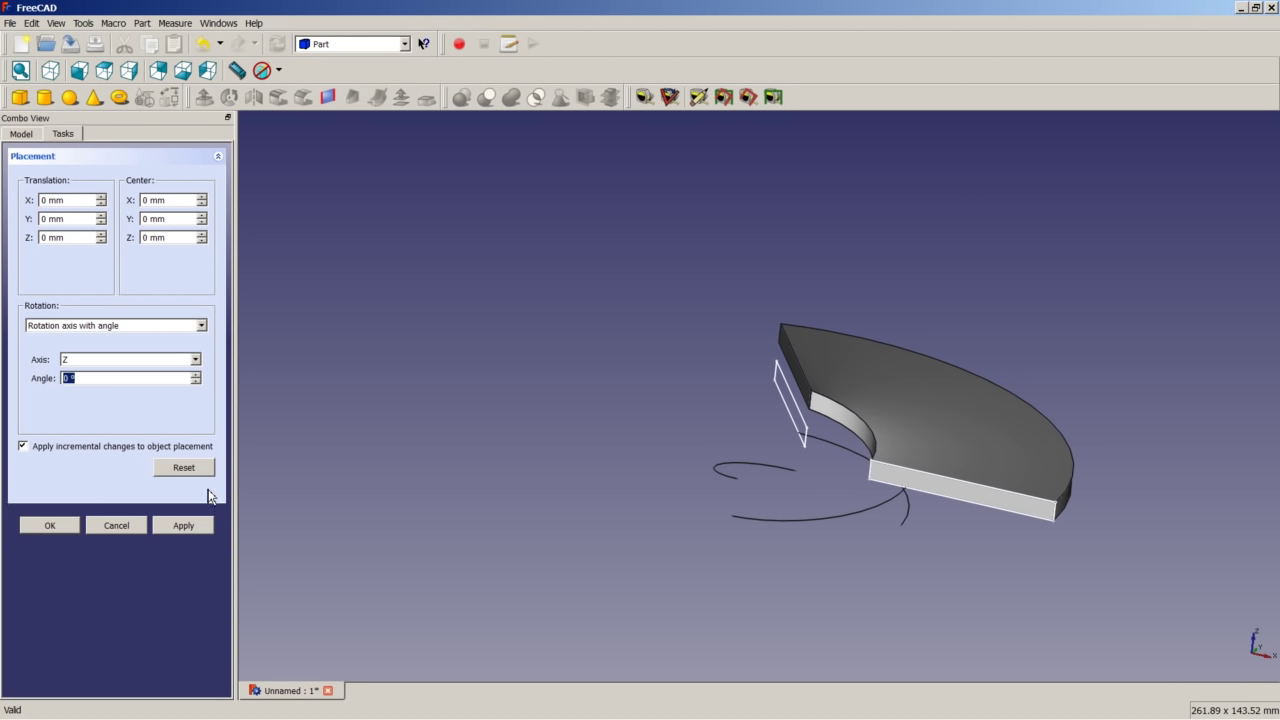
type("-120")
left_click(76, 528)
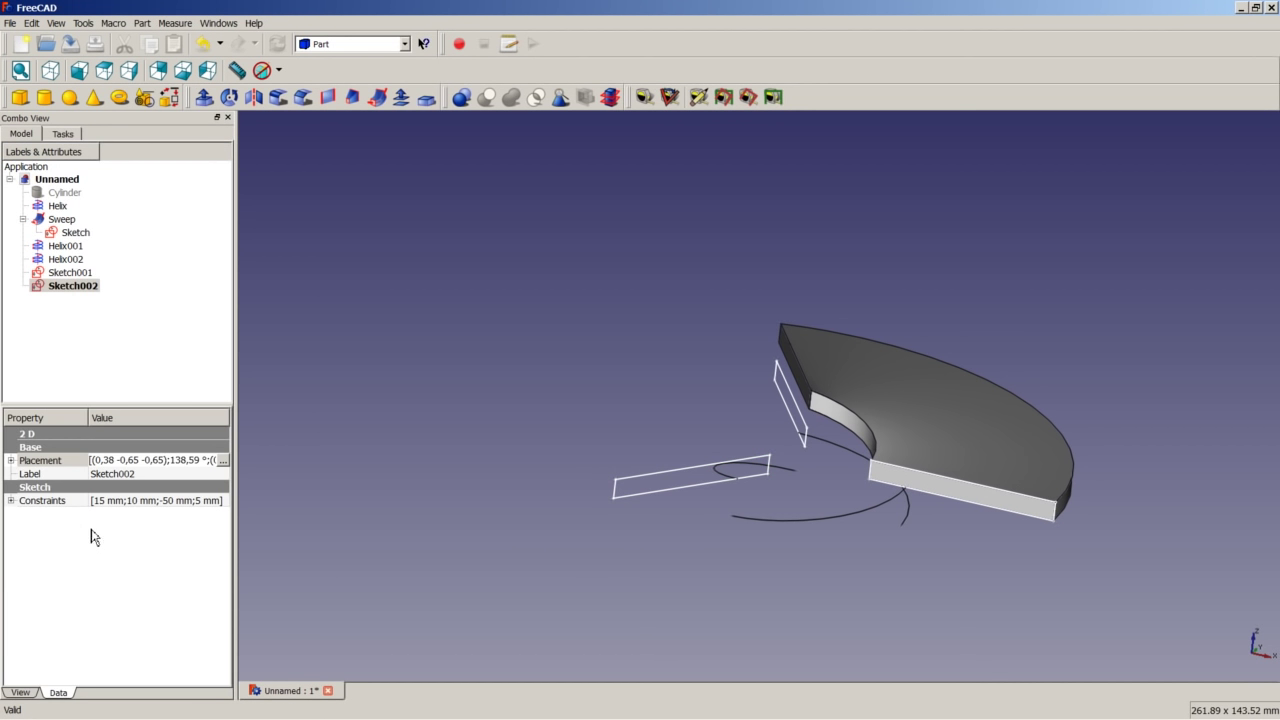
middle_click_drag(842, 478, 835, 510)
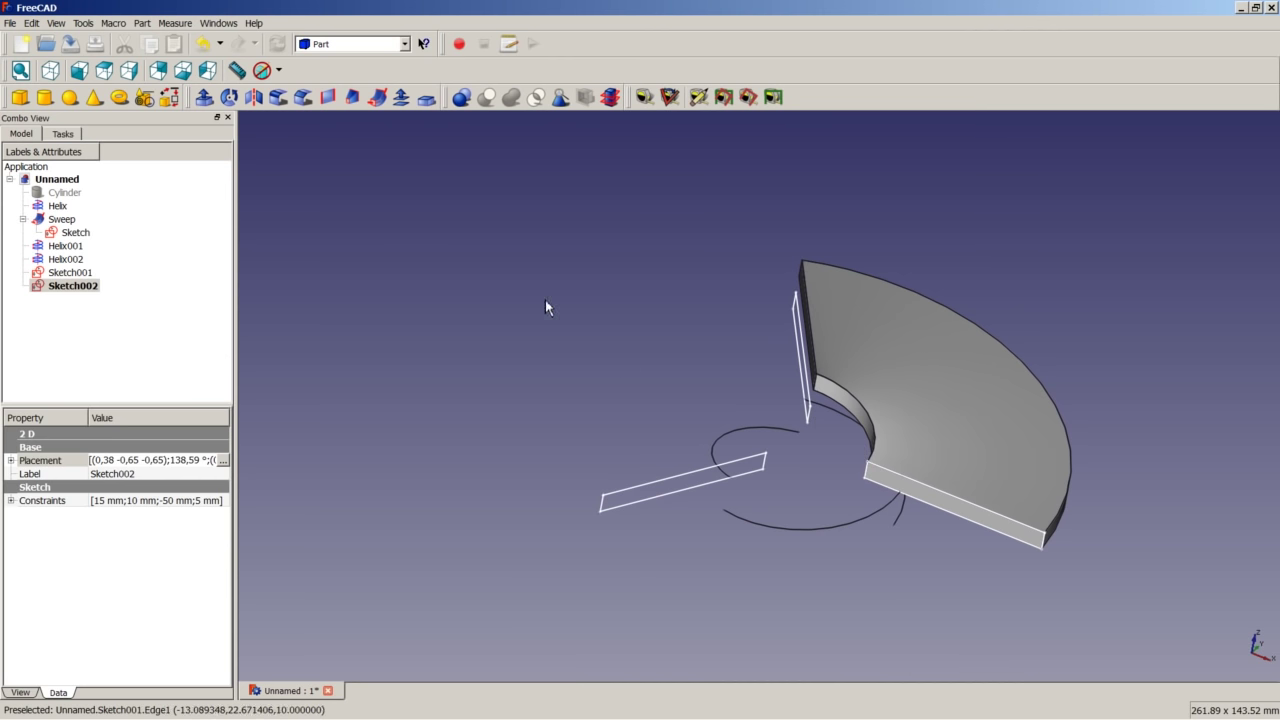
left_click(402, 270)
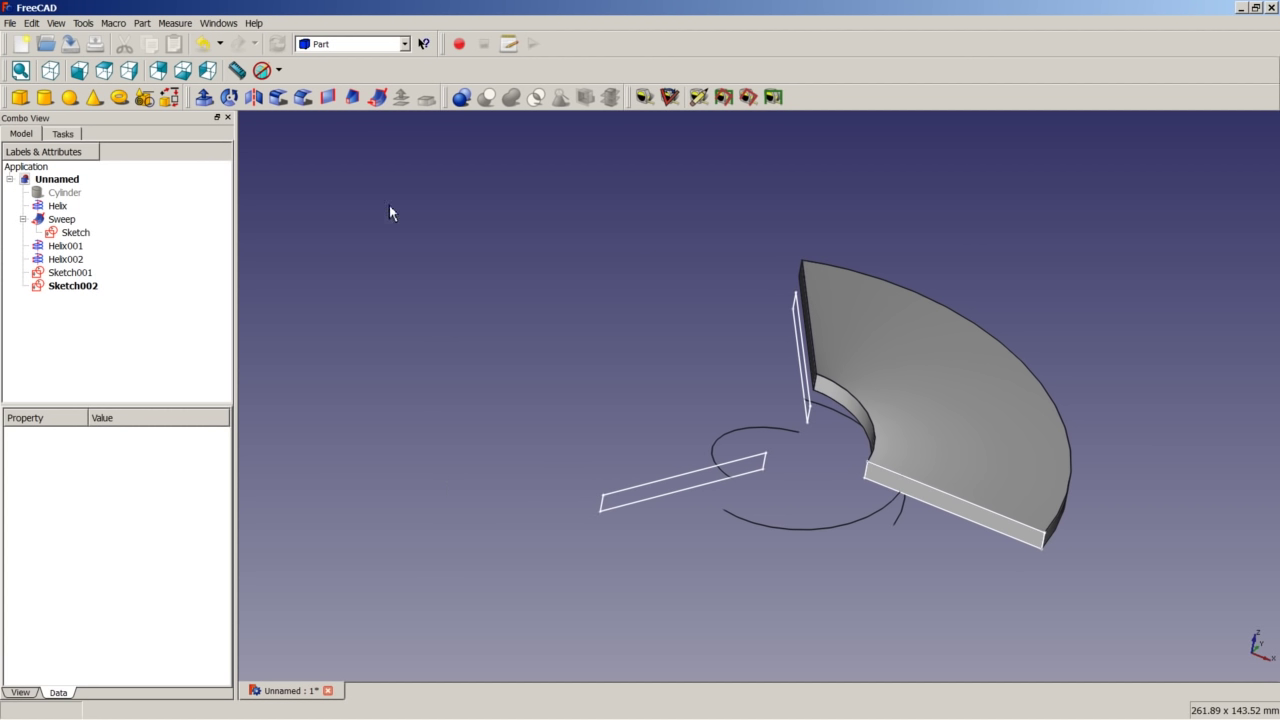
Sweep Sketch001 along Helix001 as a solid, creating the second blade Sweep001.
left_click(378, 97)
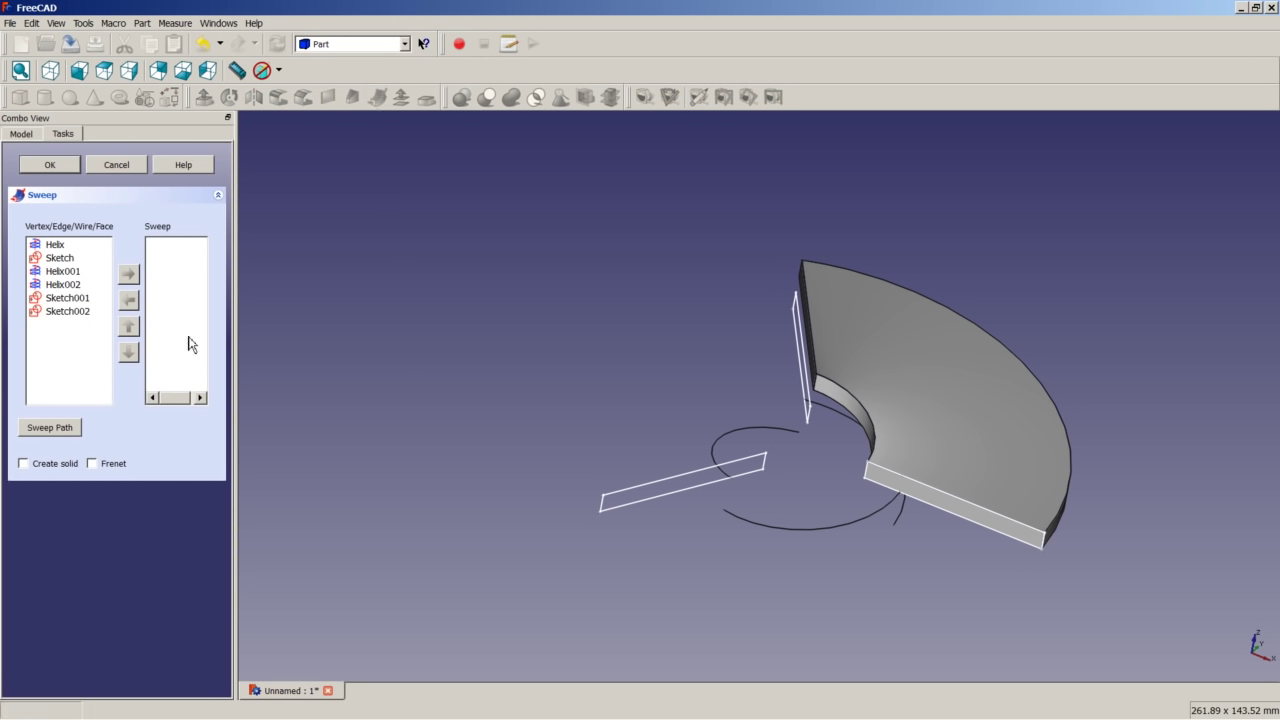
double_click(73, 301)
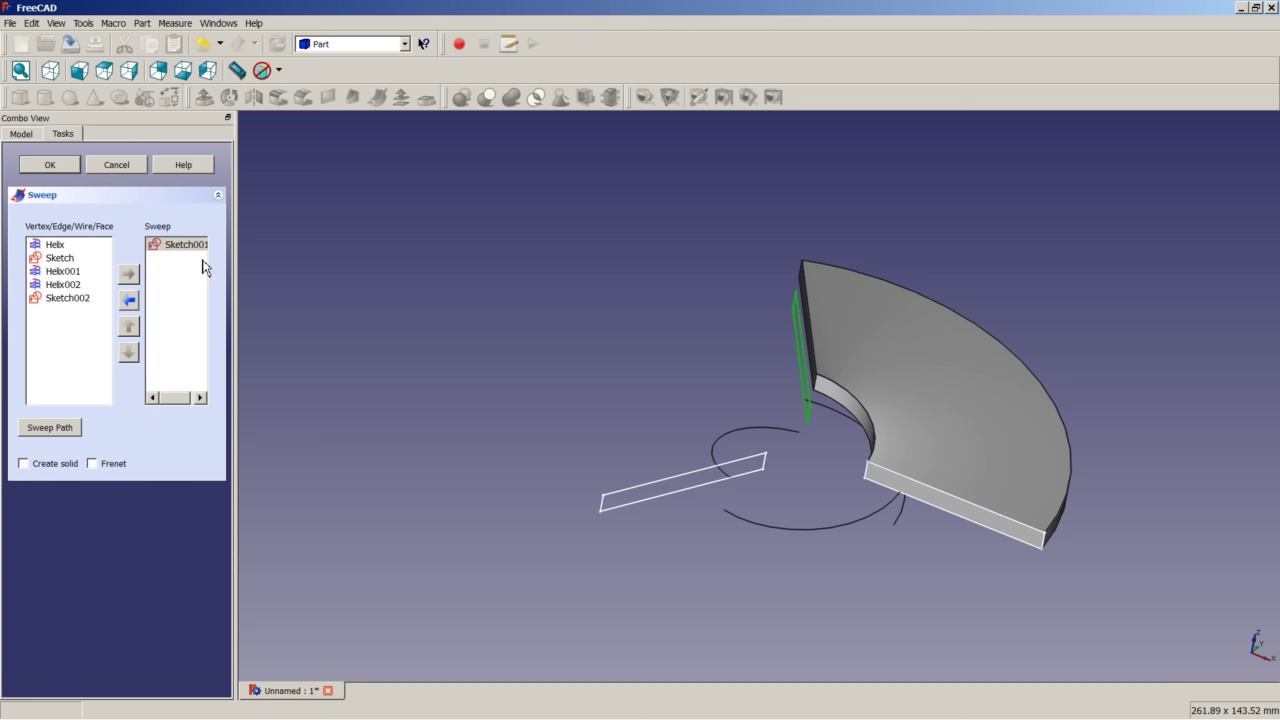
left_click(60, 431)
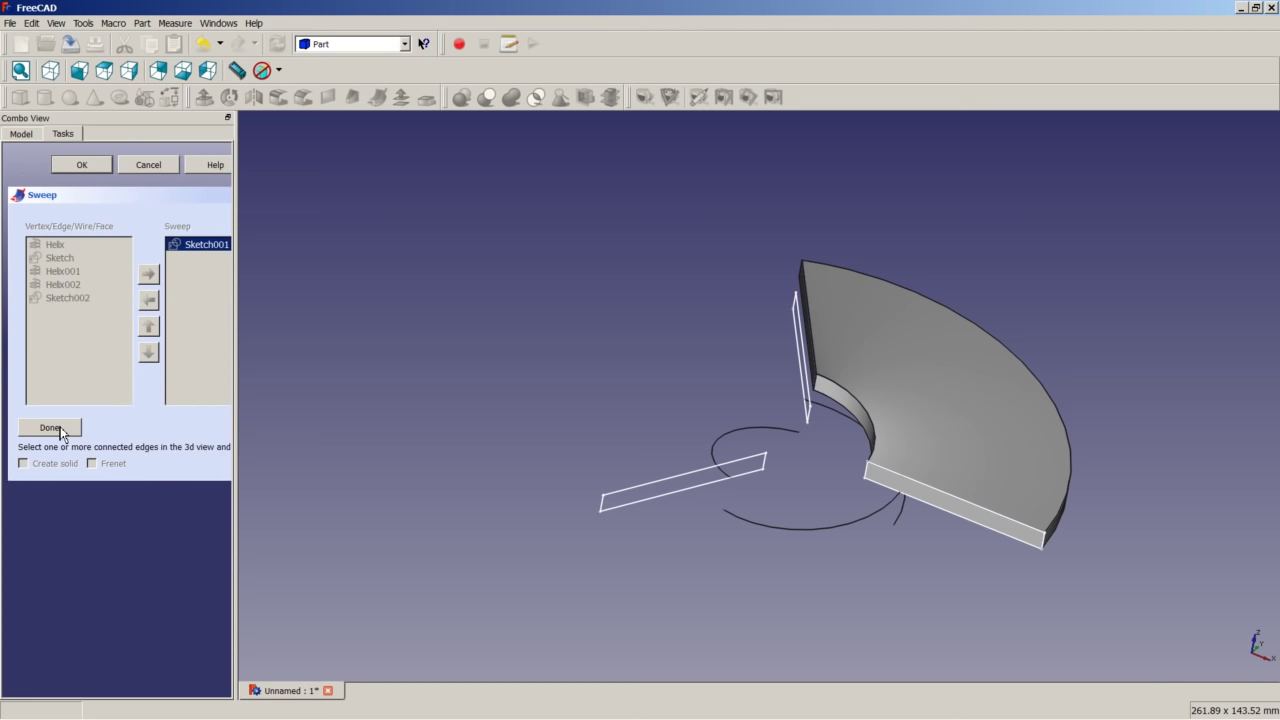
left_click(729, 438)
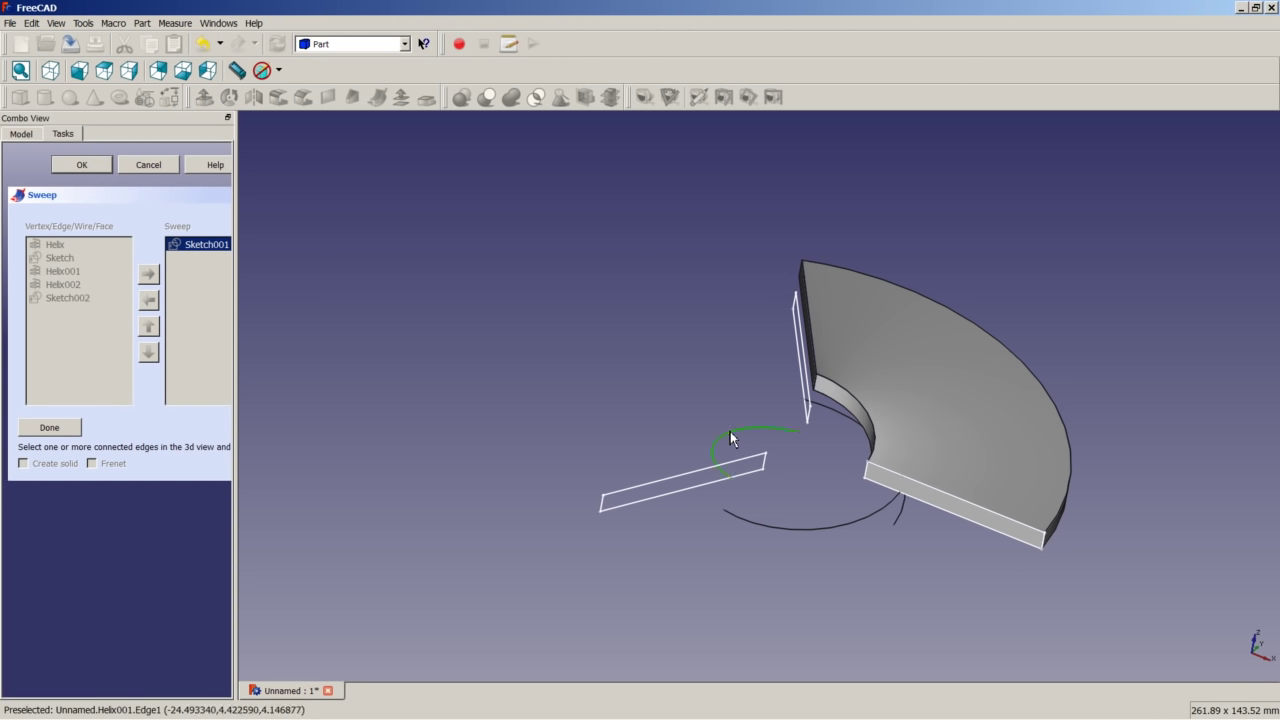
left_click(57, 429)
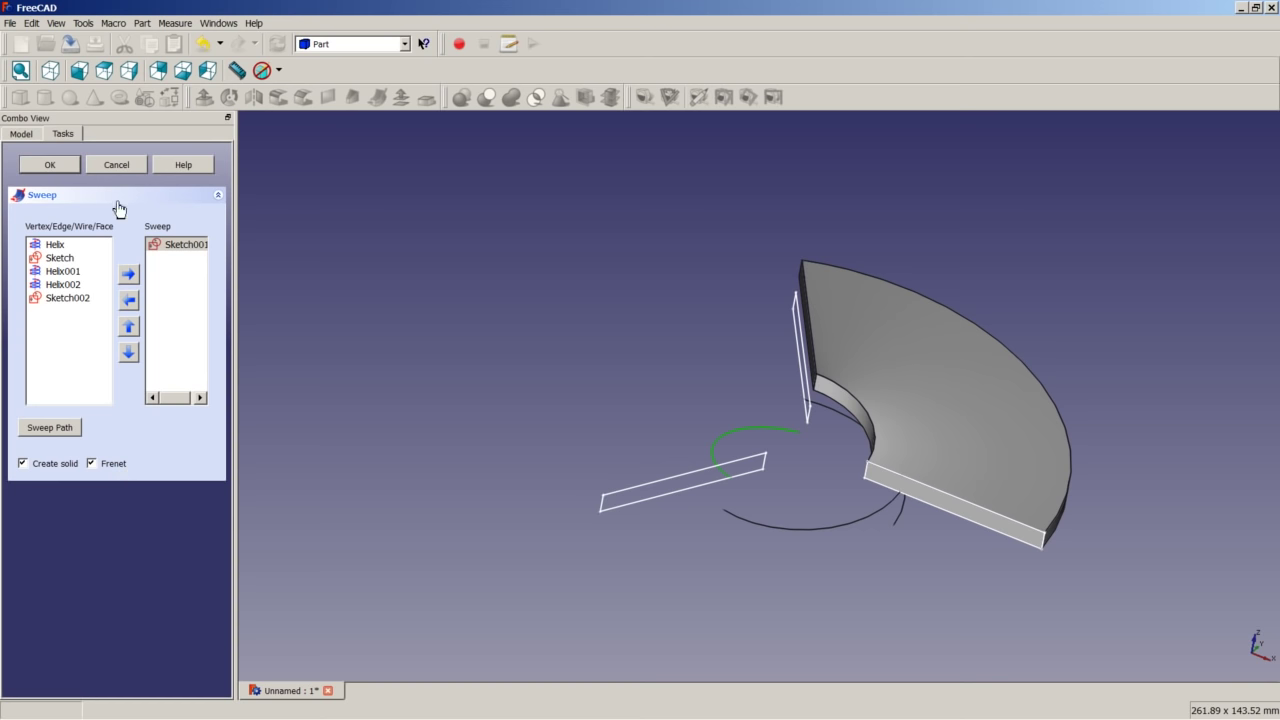
left_click(62, 167)
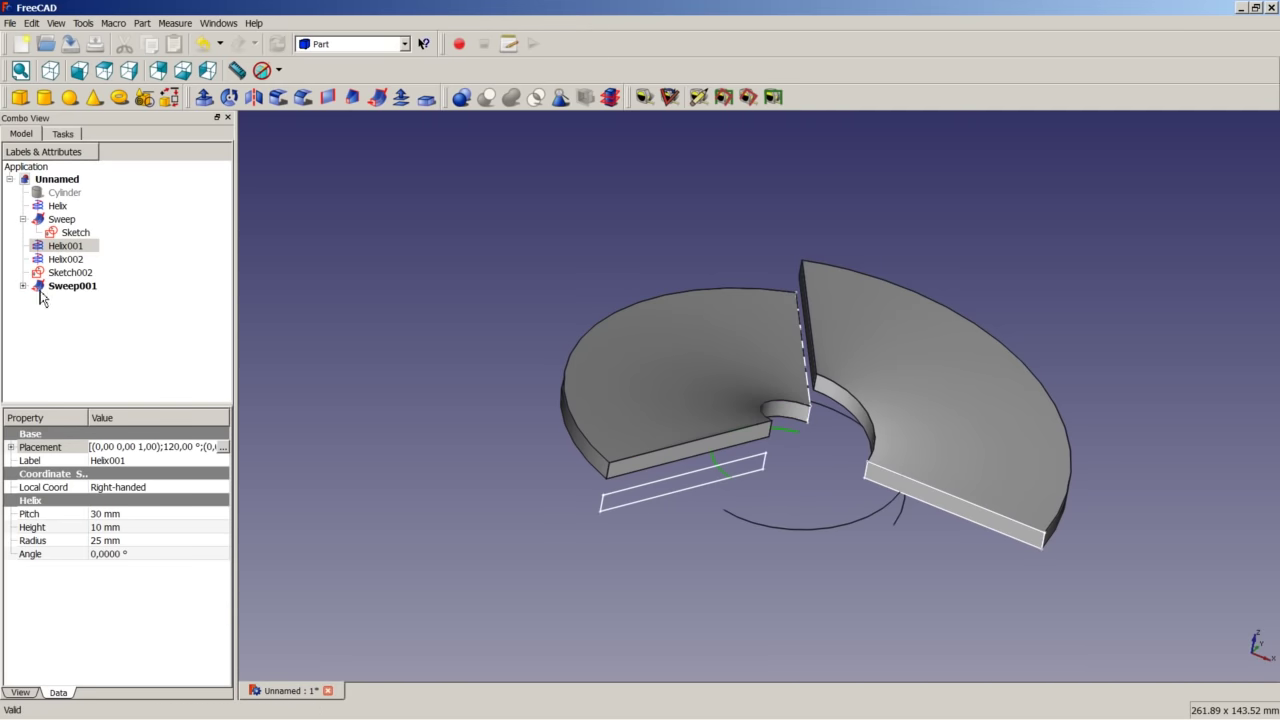
Collapse the Sweep branch, clear the selection, and start a new sweep for the third blade.
left_click(22, 218)
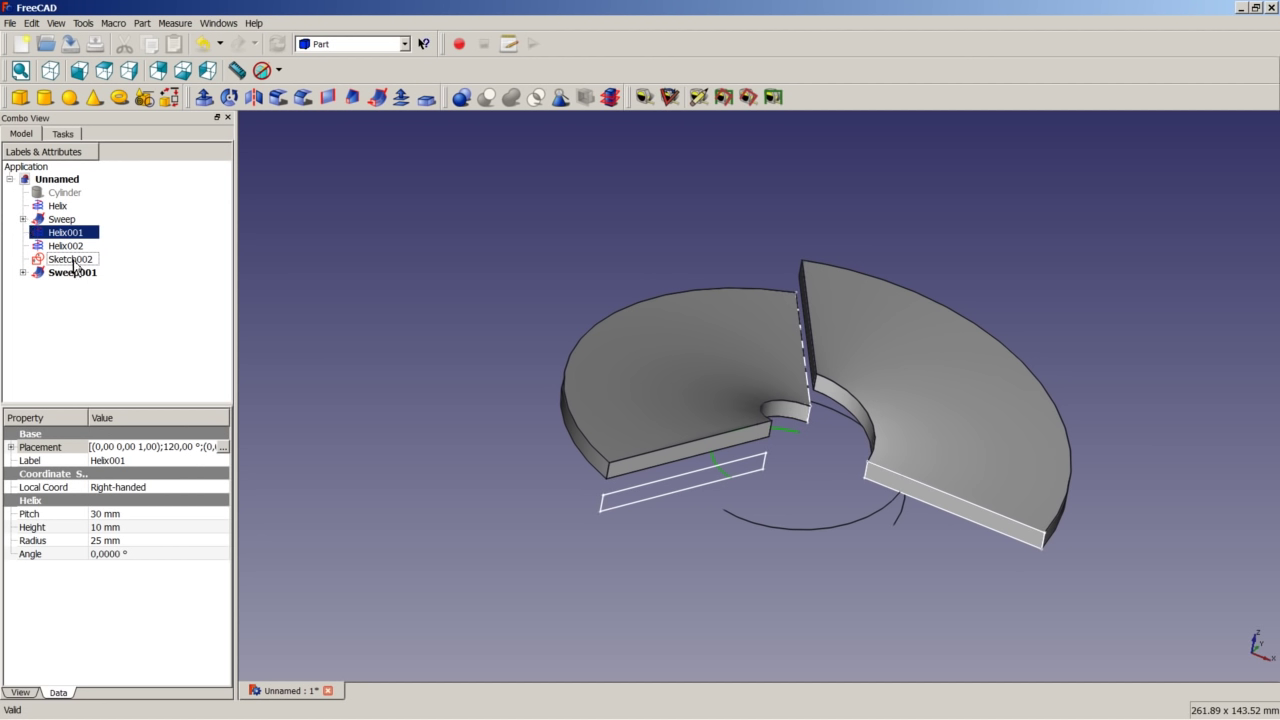
left_click(387, 159)
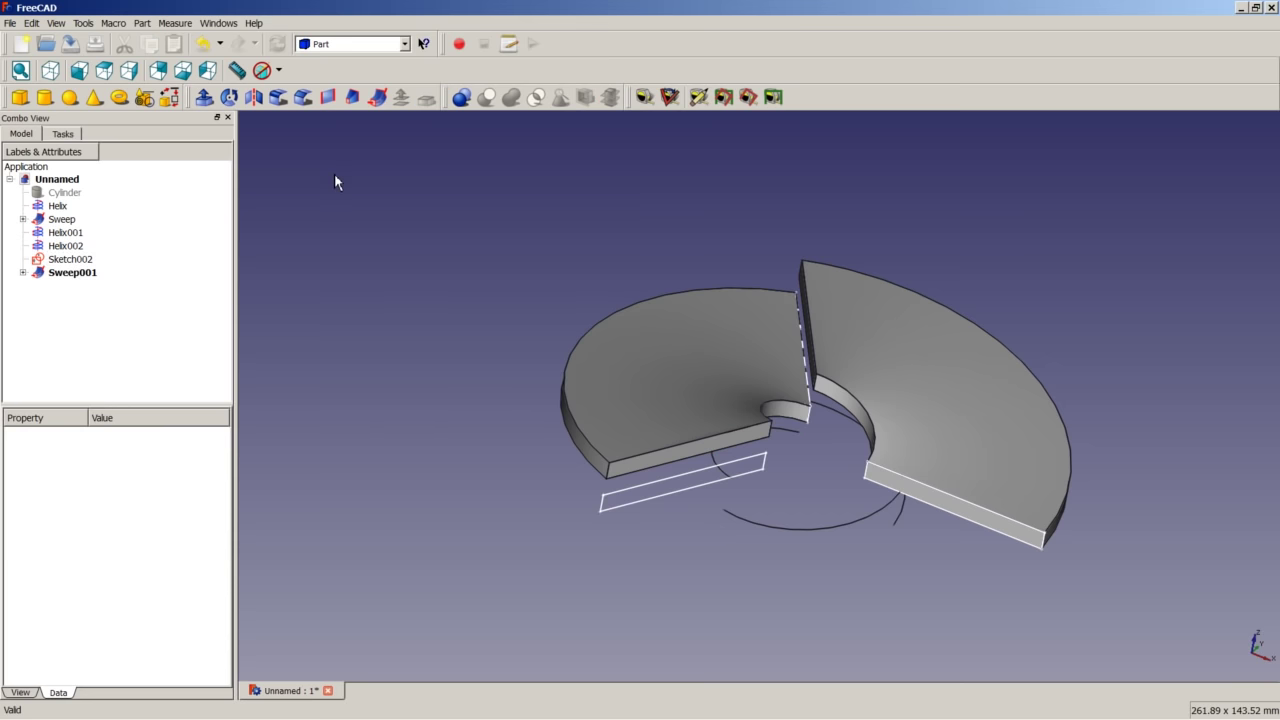
left_click(380, 100)
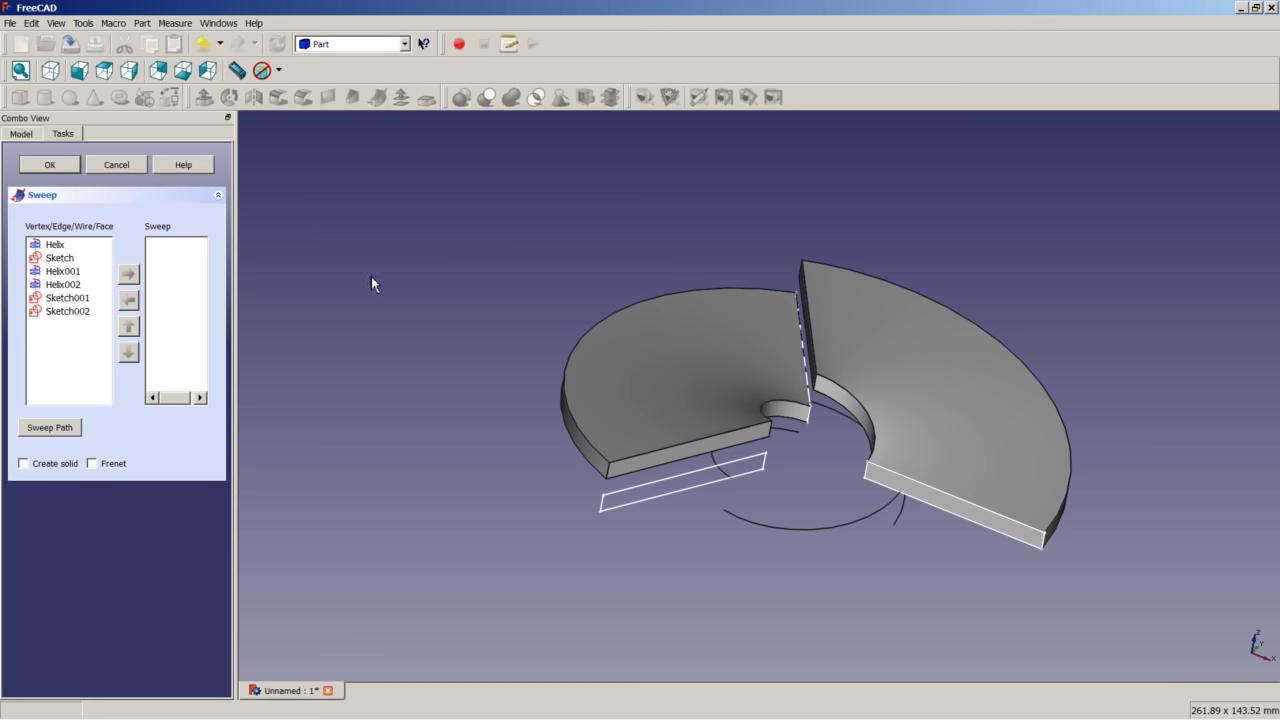
Sweep Sketch002 along the Helix002 edge as a solid Frenet sweep, creating Sweep002.
double_click(60, 314)
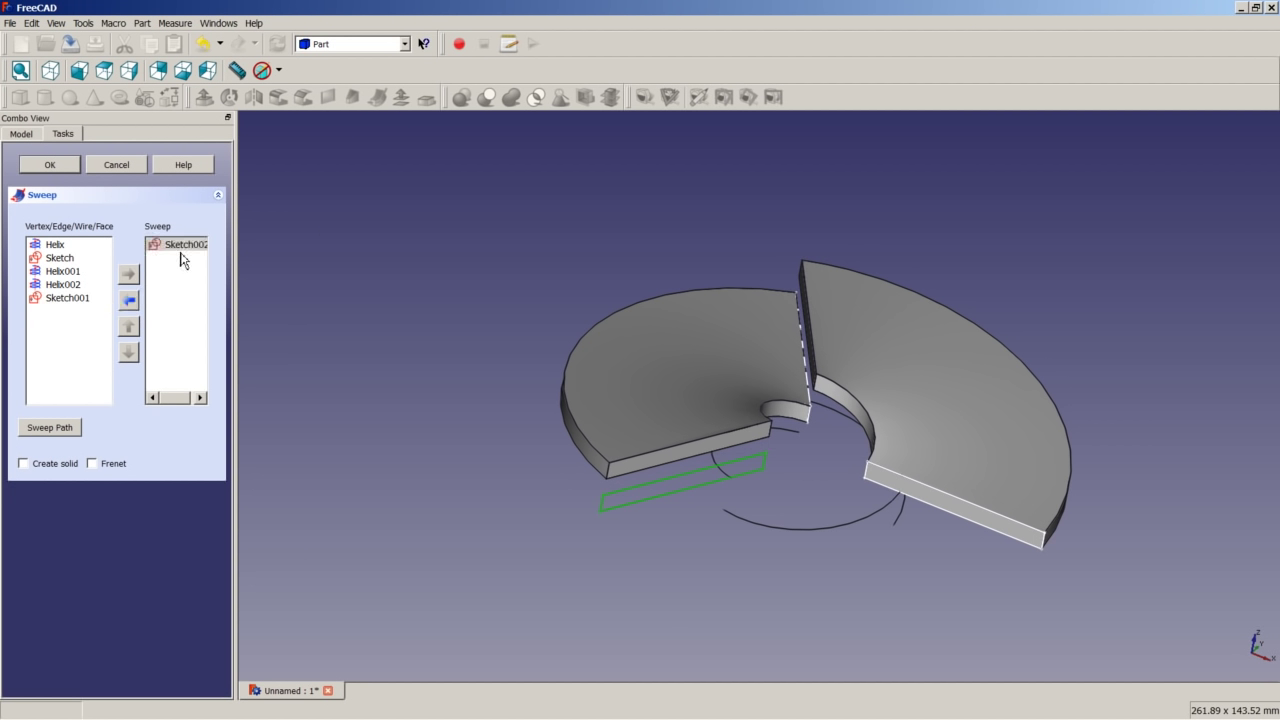
left_click(50, 427)
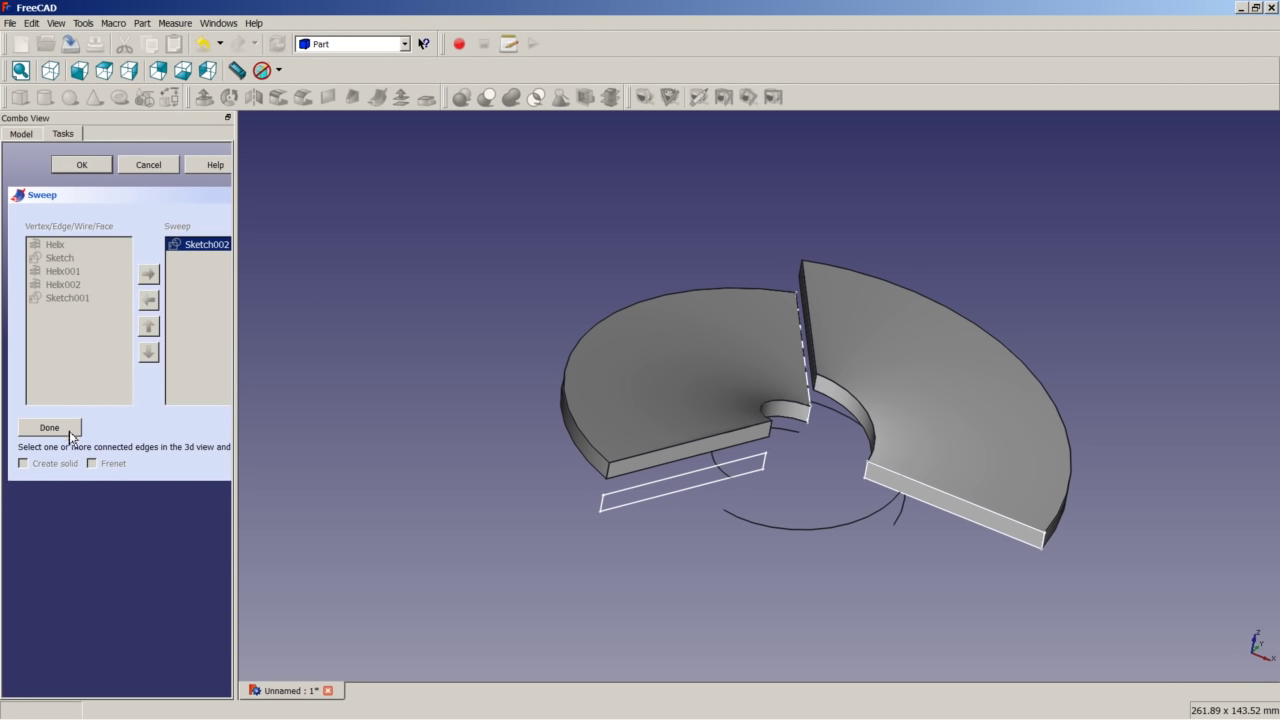
left_click(750, 523)
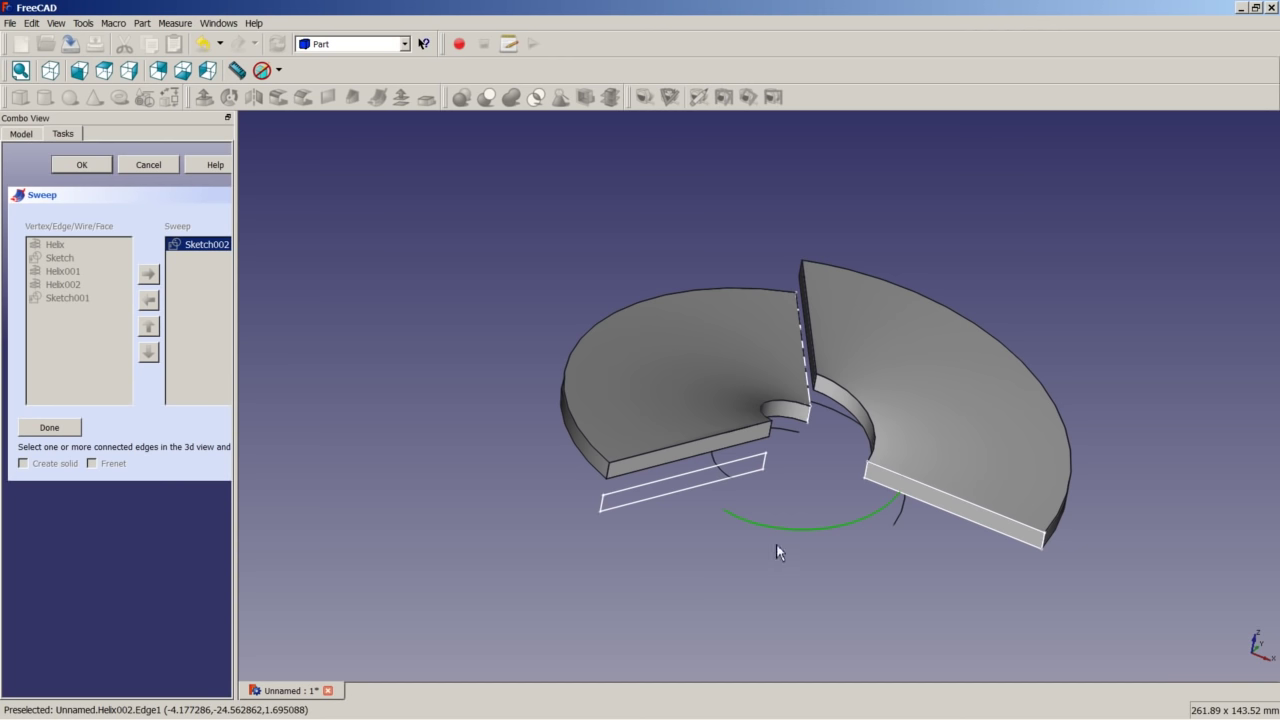
left_click(73, 428)
left_click(24, 465)
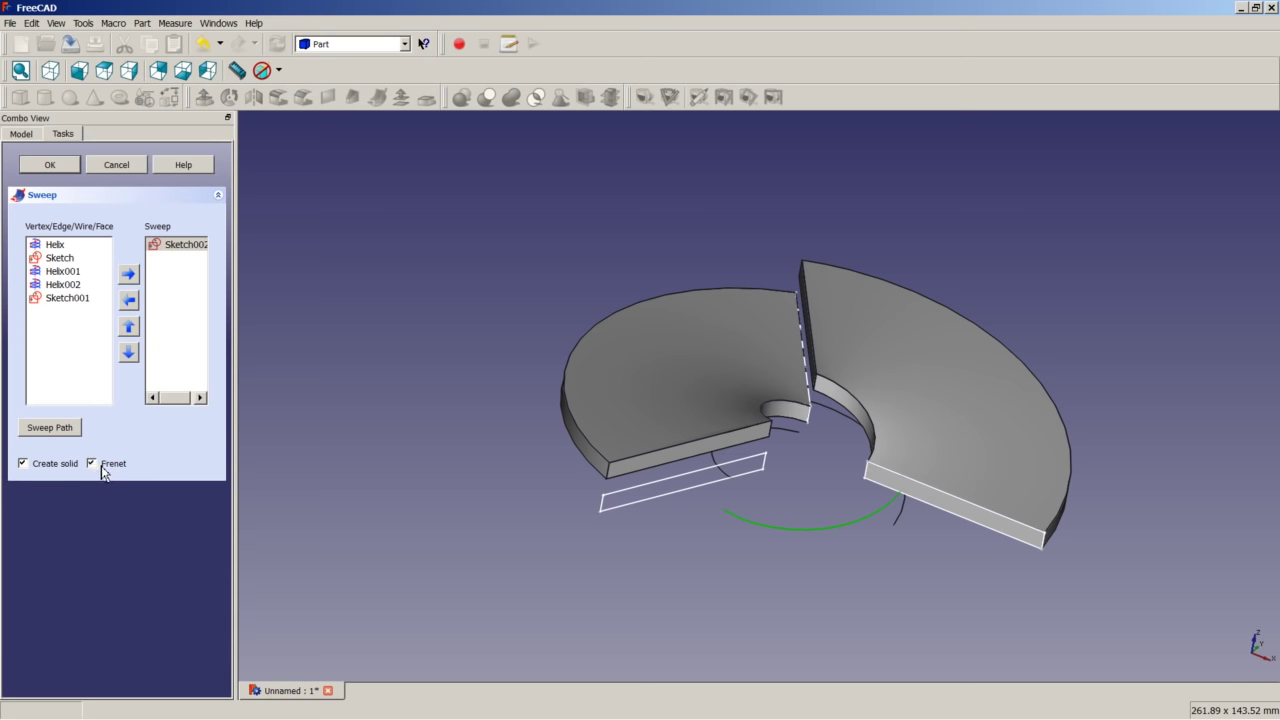
left_click(57, 168)
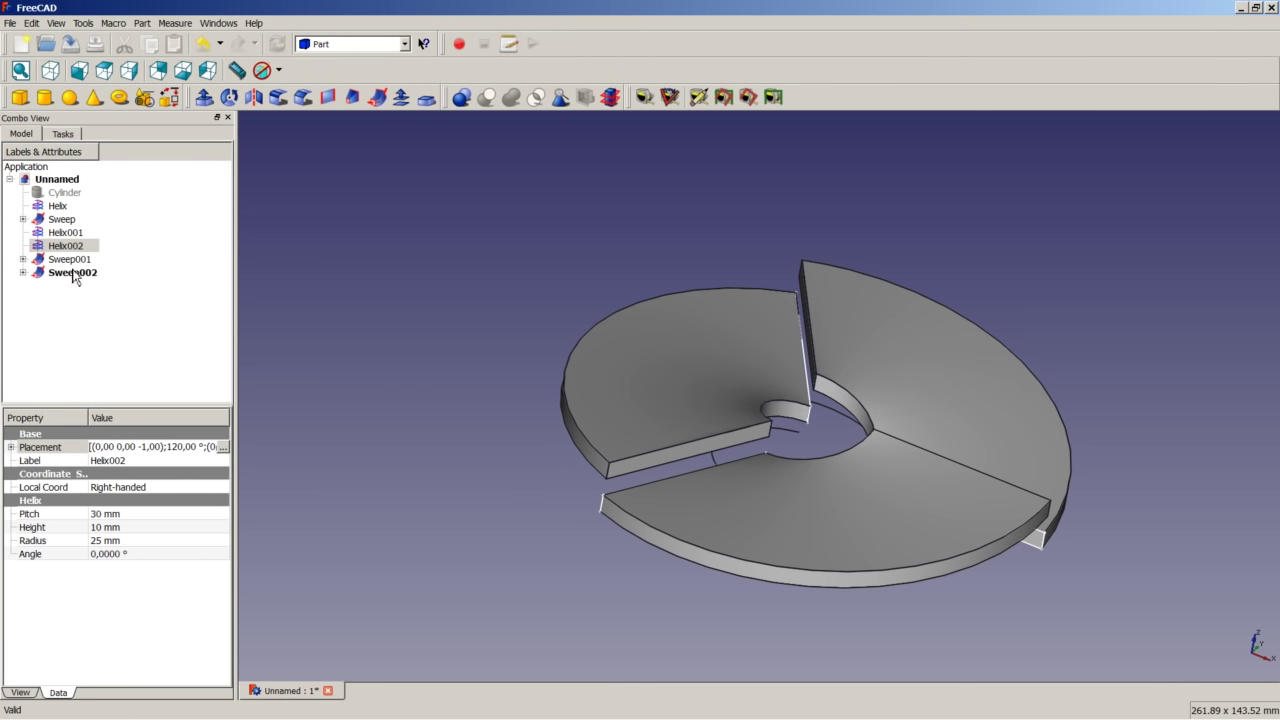
Hide the profile sketches Sketch002, Sketch001 and Sketch under the three sweeps.
left_click(23, 272)
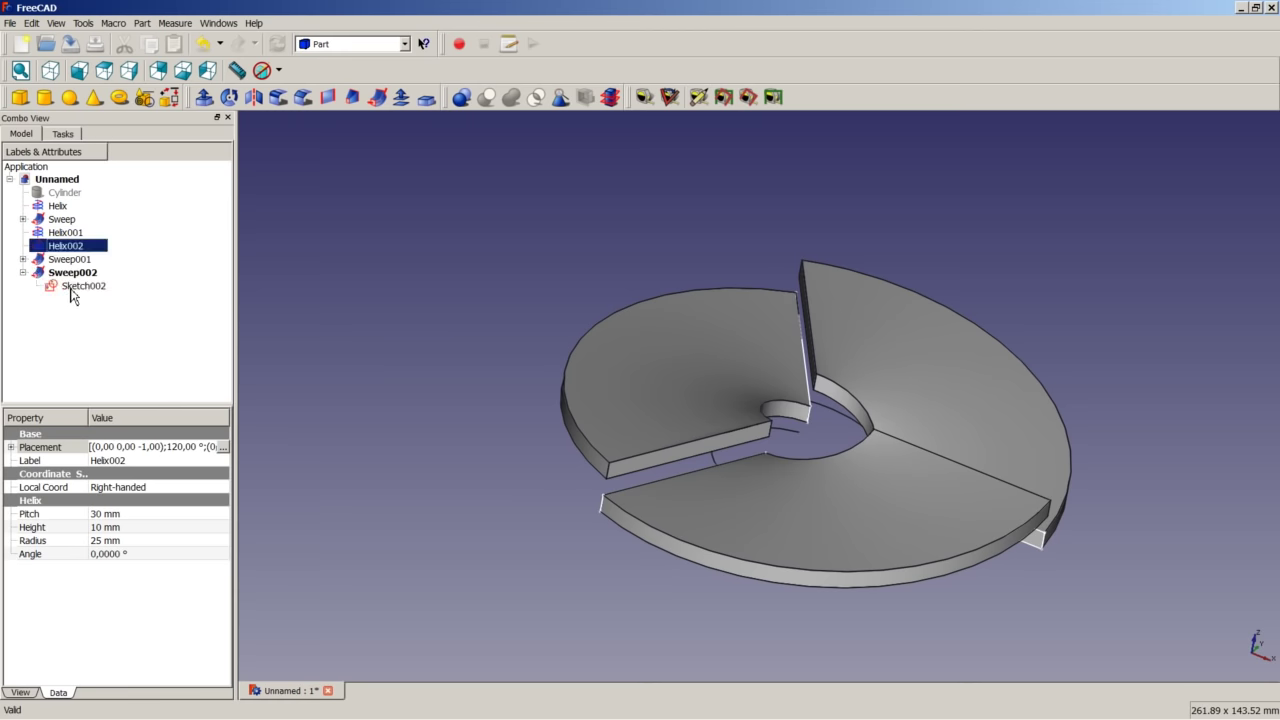
right_click(71, 289)
key("Escape")
left_click(23, 259)
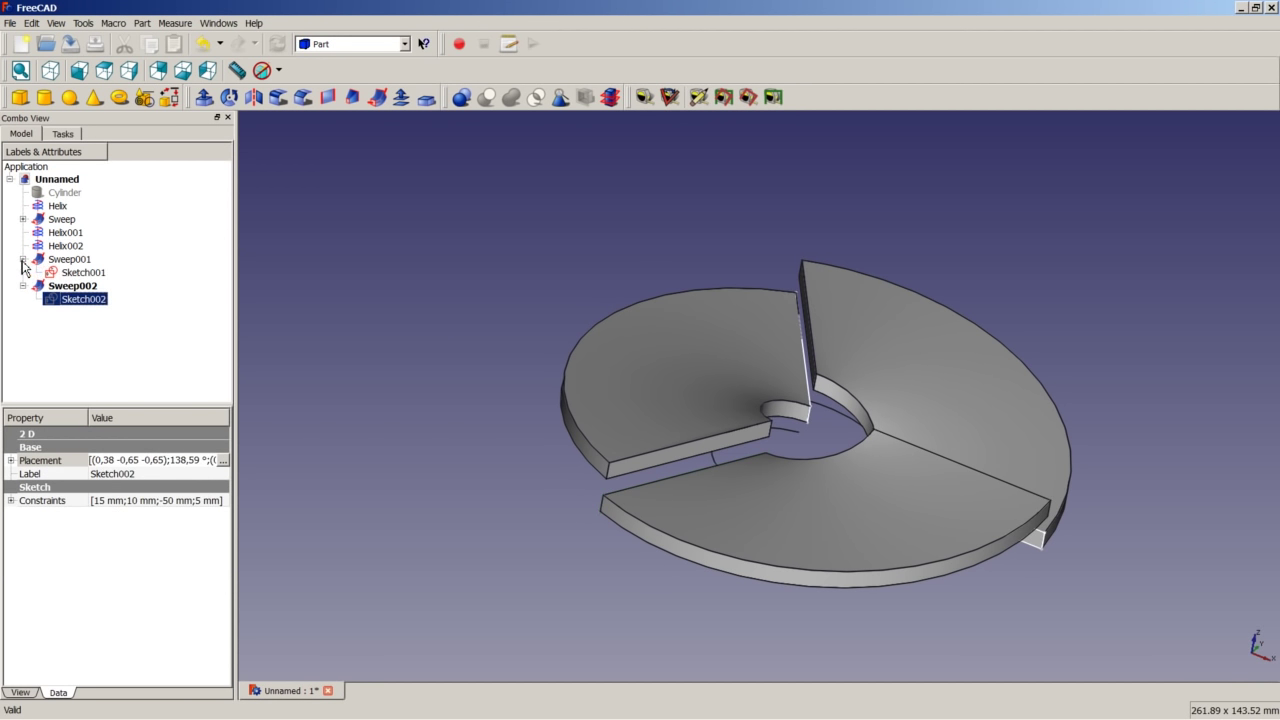
left_click(60, 272)
right_click(60, 272)
left_click(90, 297)
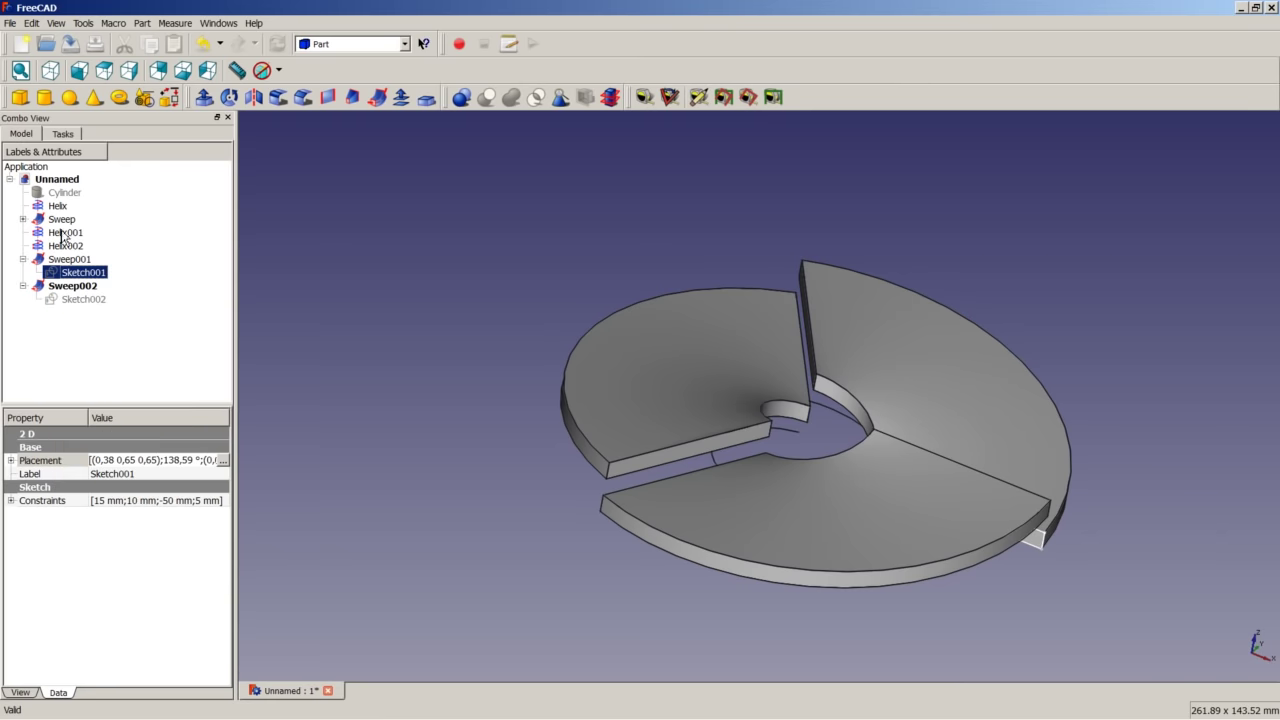
left_click(23, 219)
left_click(60, 232)
right_click(56, 232)
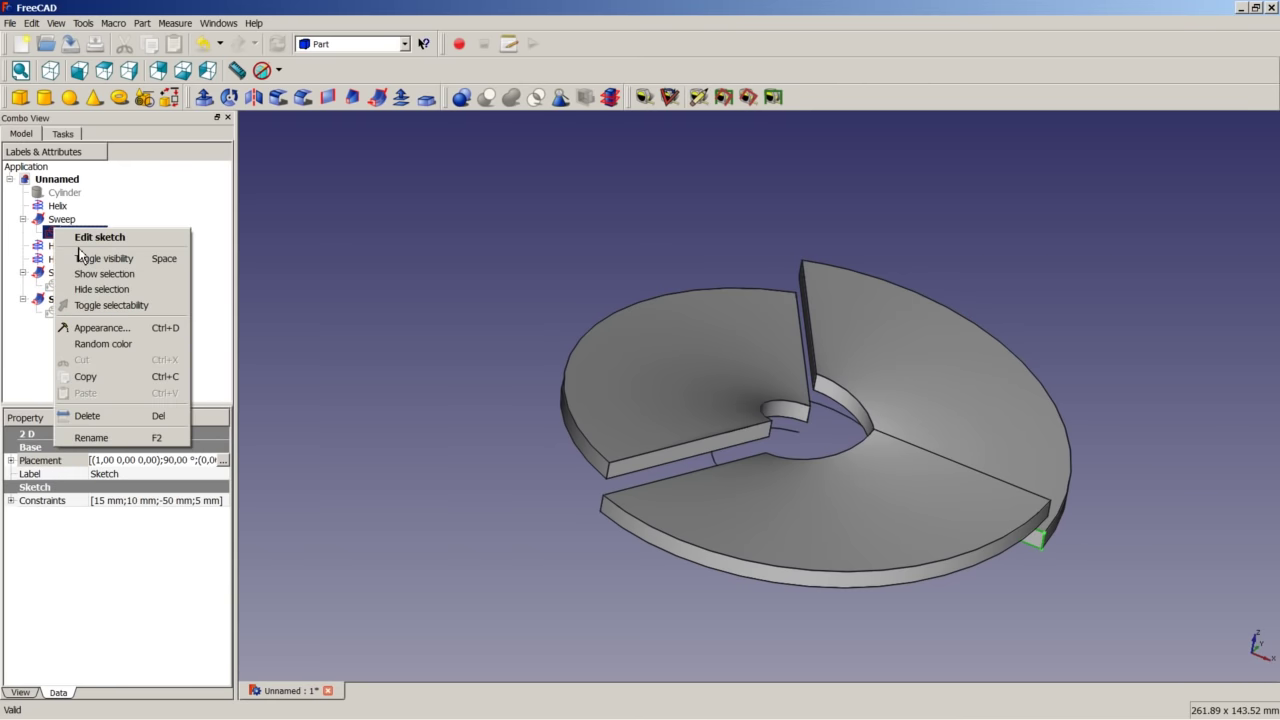
left_click(80, 258)
left_click(23, 219)
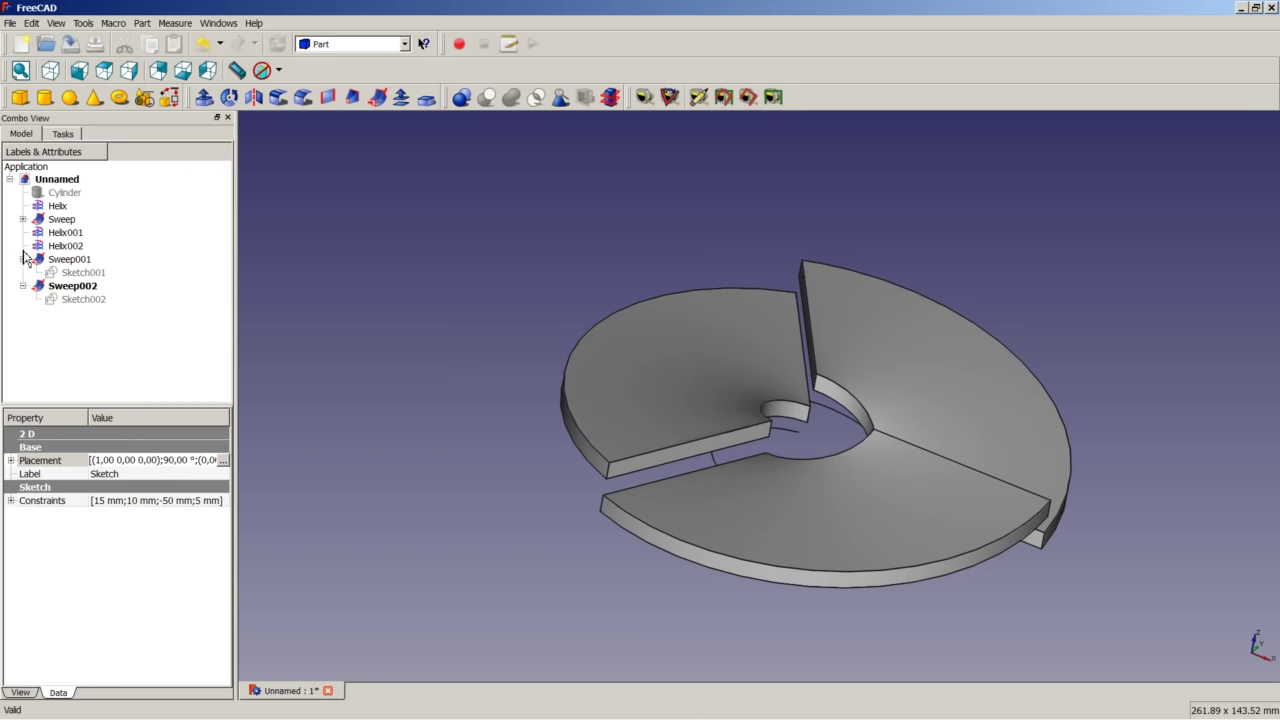
left_click(23, 259)
left_click(23, 272)
Show the Cylinder again as the central hub.
left_click(420, 297)
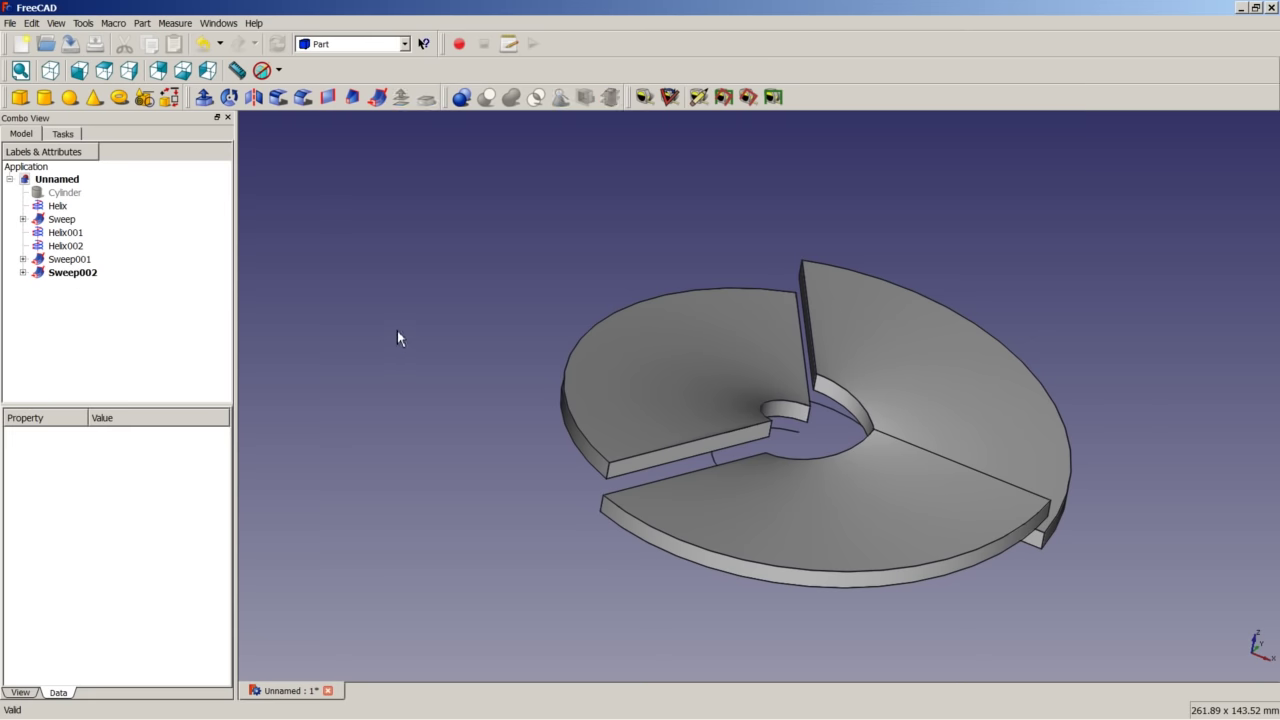
right_click(70, 193)
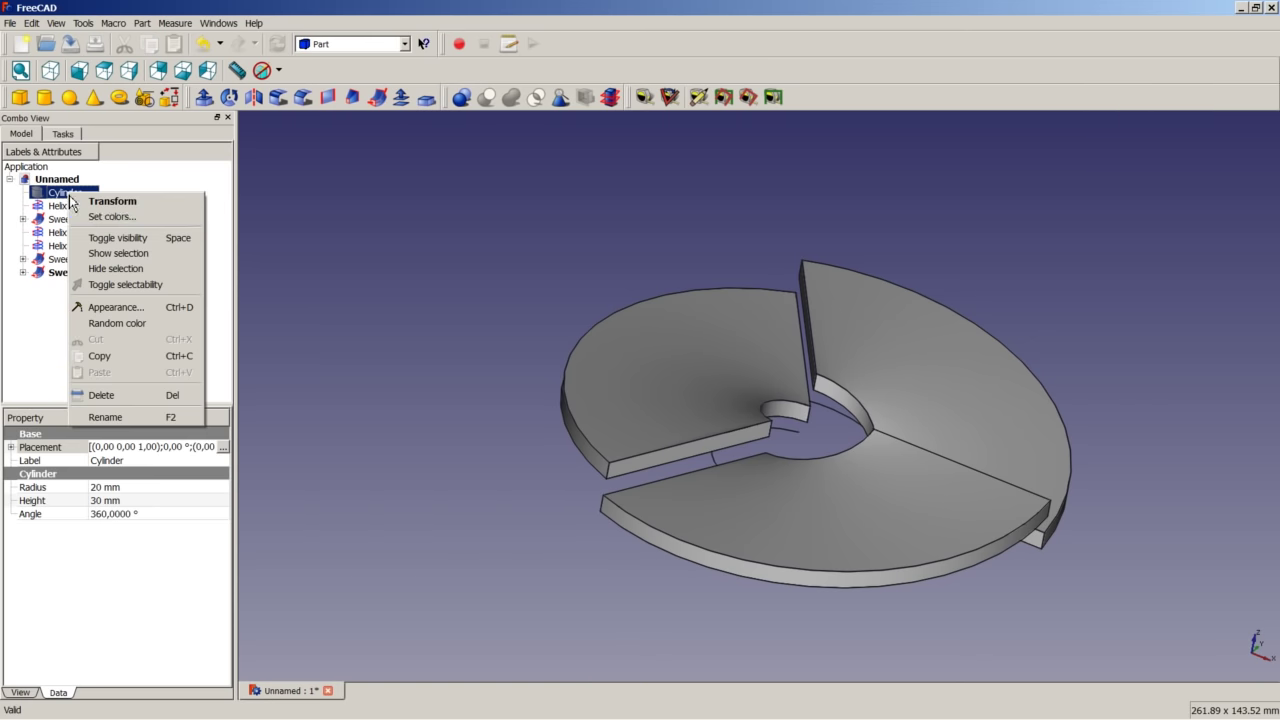
left_click(128, 245)
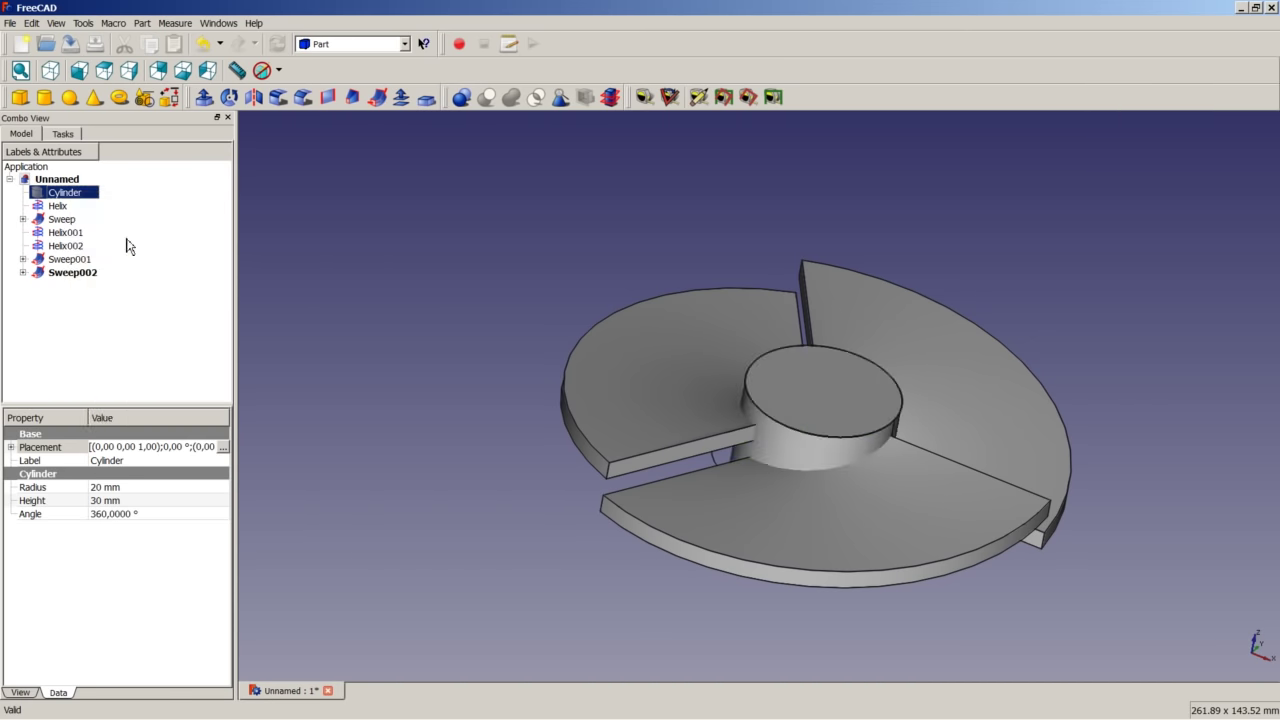
left_click(368, 252)
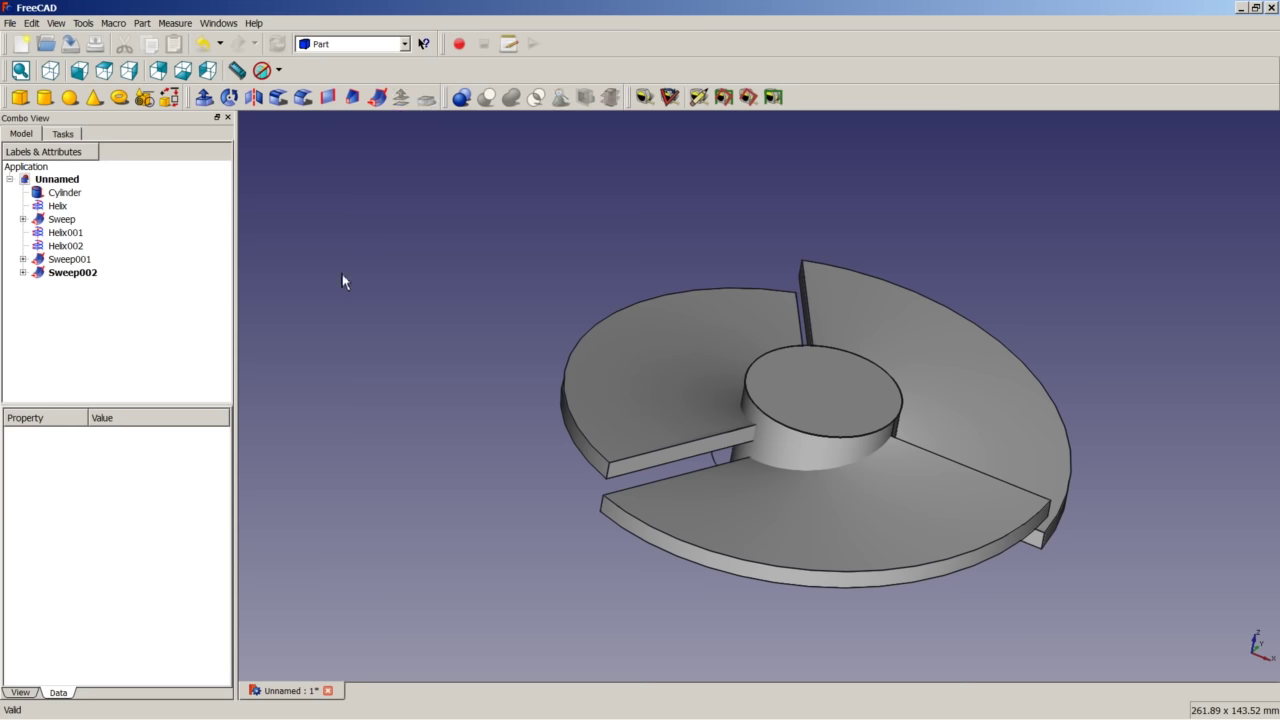
Hide the Helix, Helix001 and Helix002 paths and orbit the propeller.
right_click(58, 206)
left_click(78, 251)
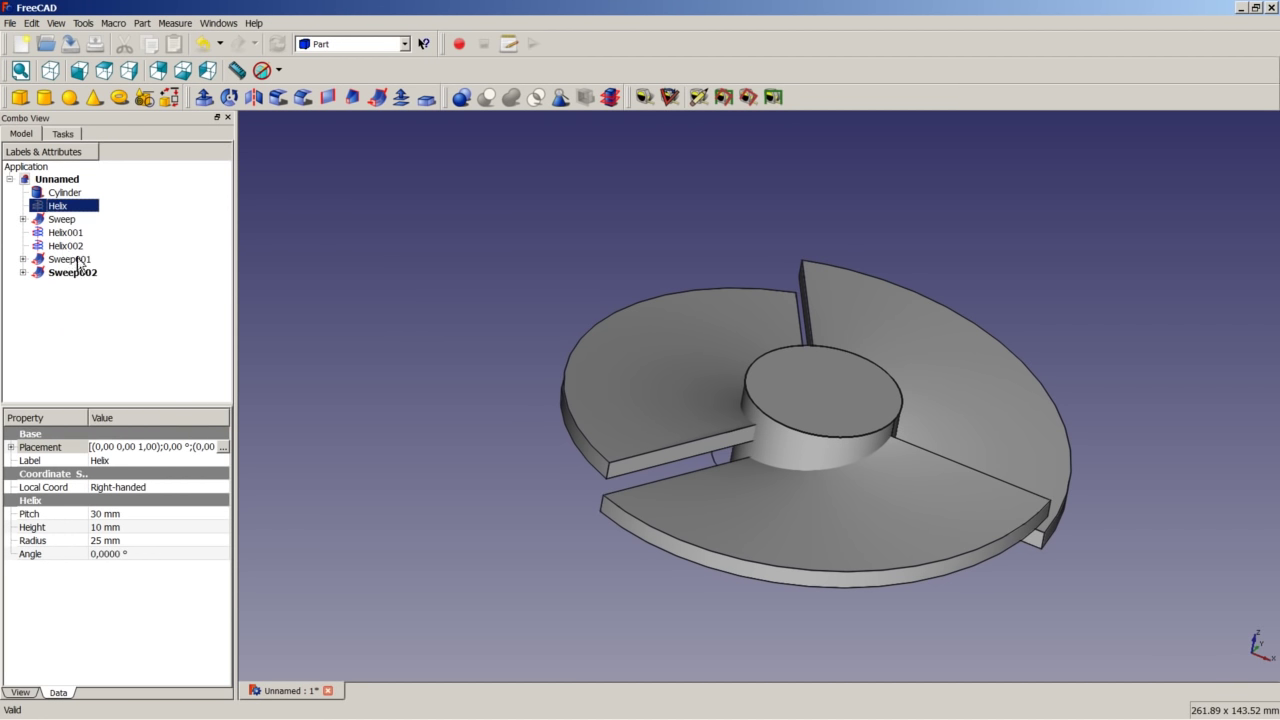
right_click(64, 236)
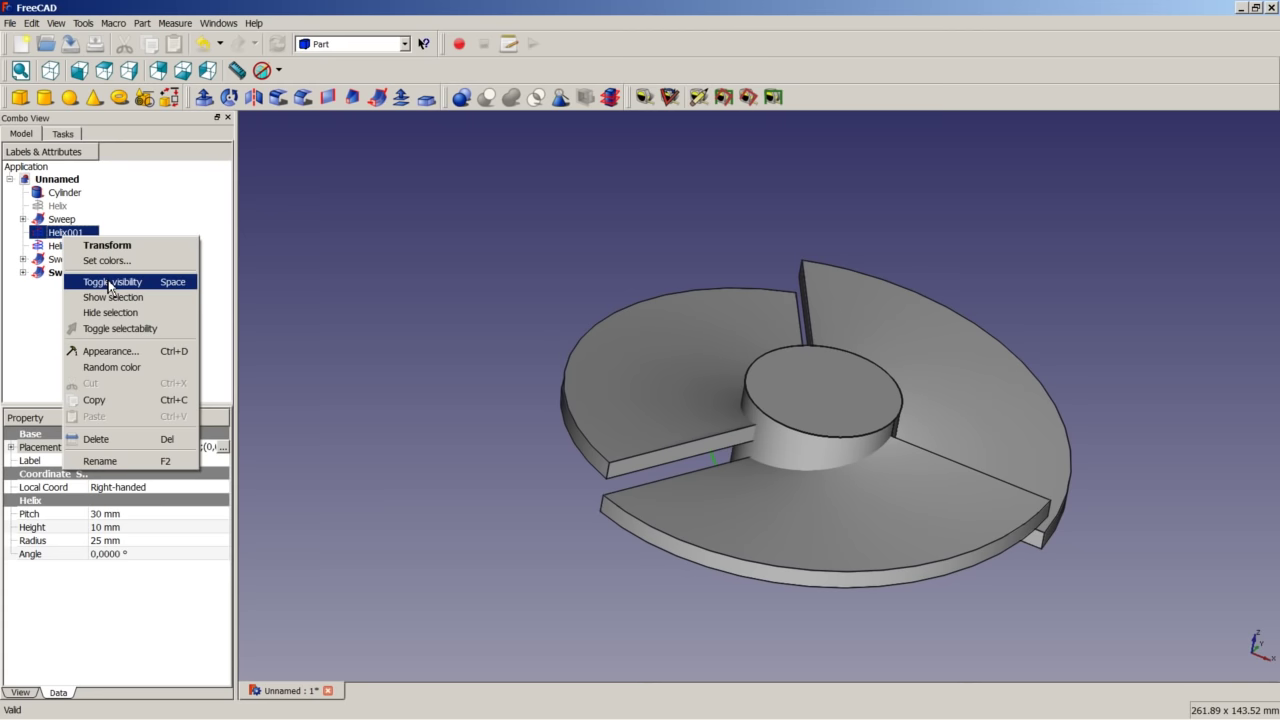
left_click(110, 282)
left_click(76, 246)
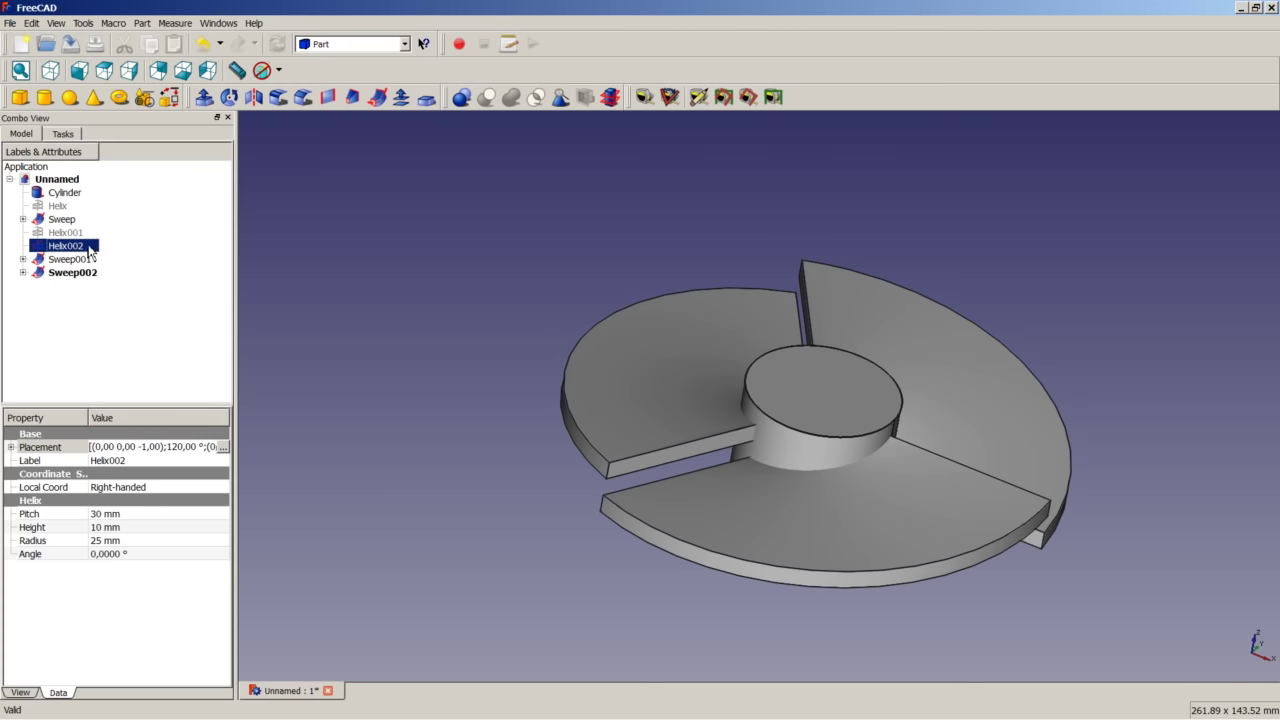
right_click(89, 249)
left_click(130, 295)
left_click(445, 318)
middle_click_drag(1066, 420, 994, 423)
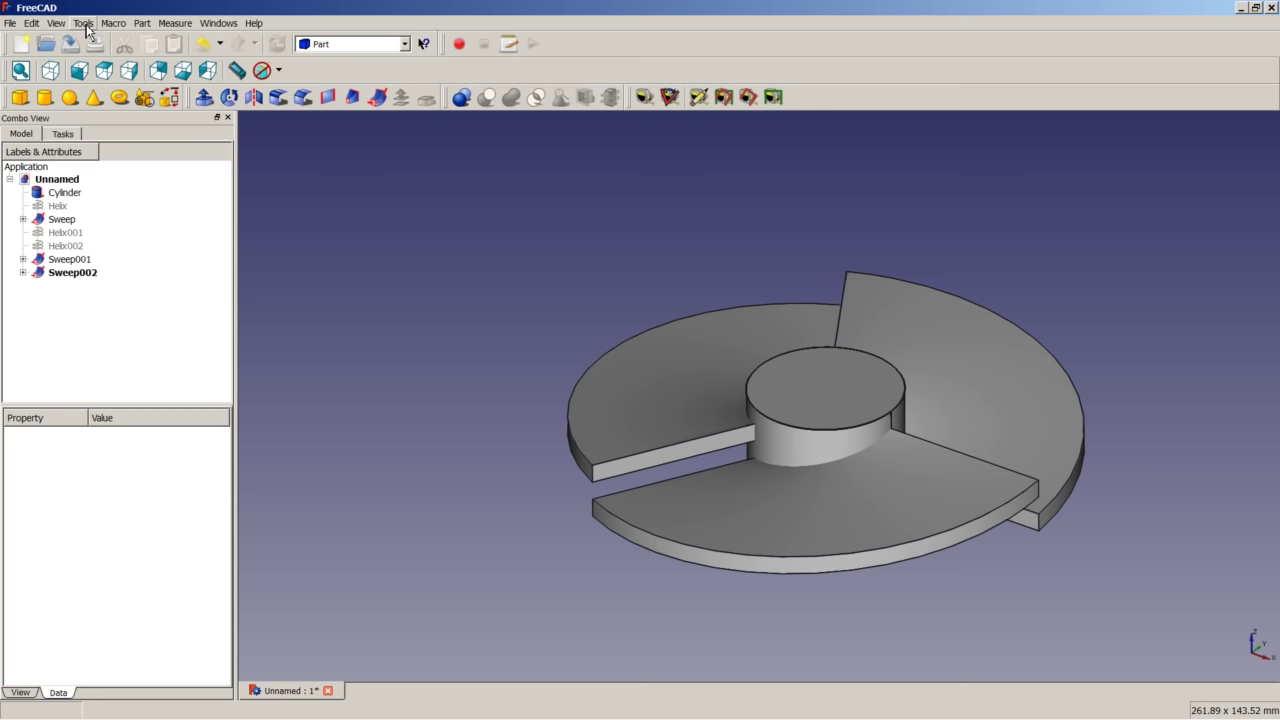
Close the Tools menu without running anything and switch to Firefox showing graphviz.org.
left_click(84, 24)
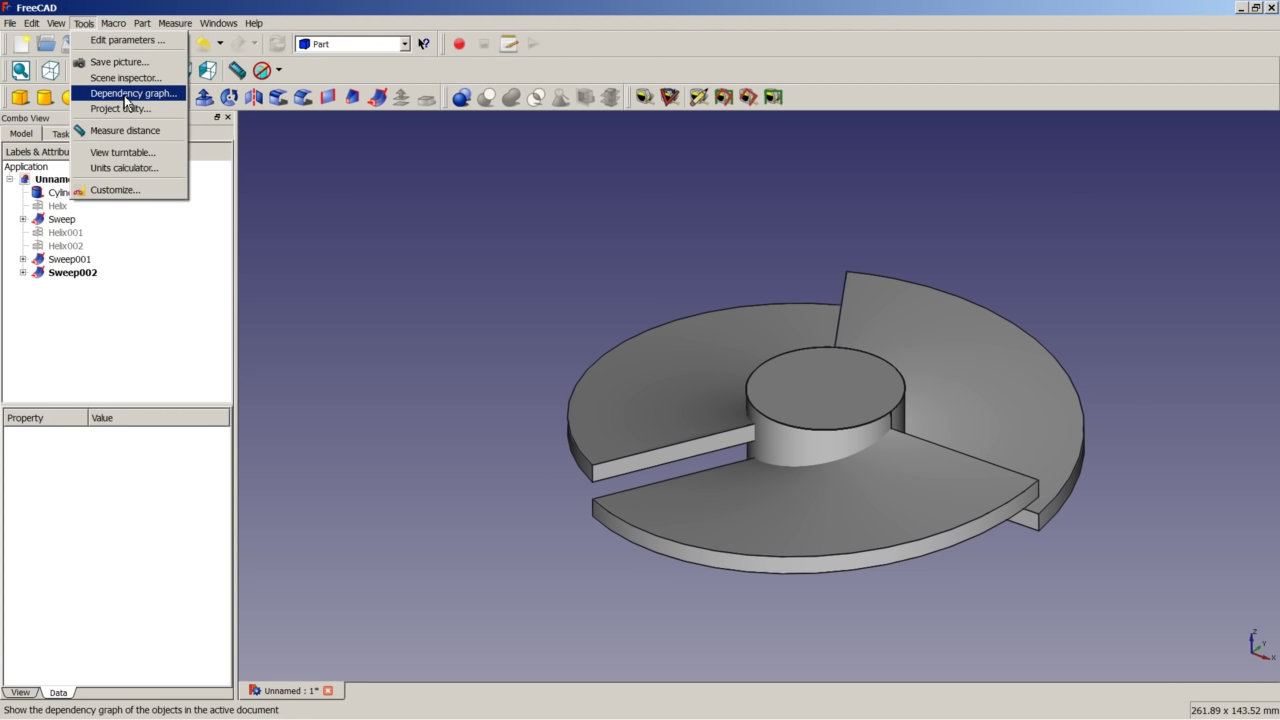
left_click(401, 475)
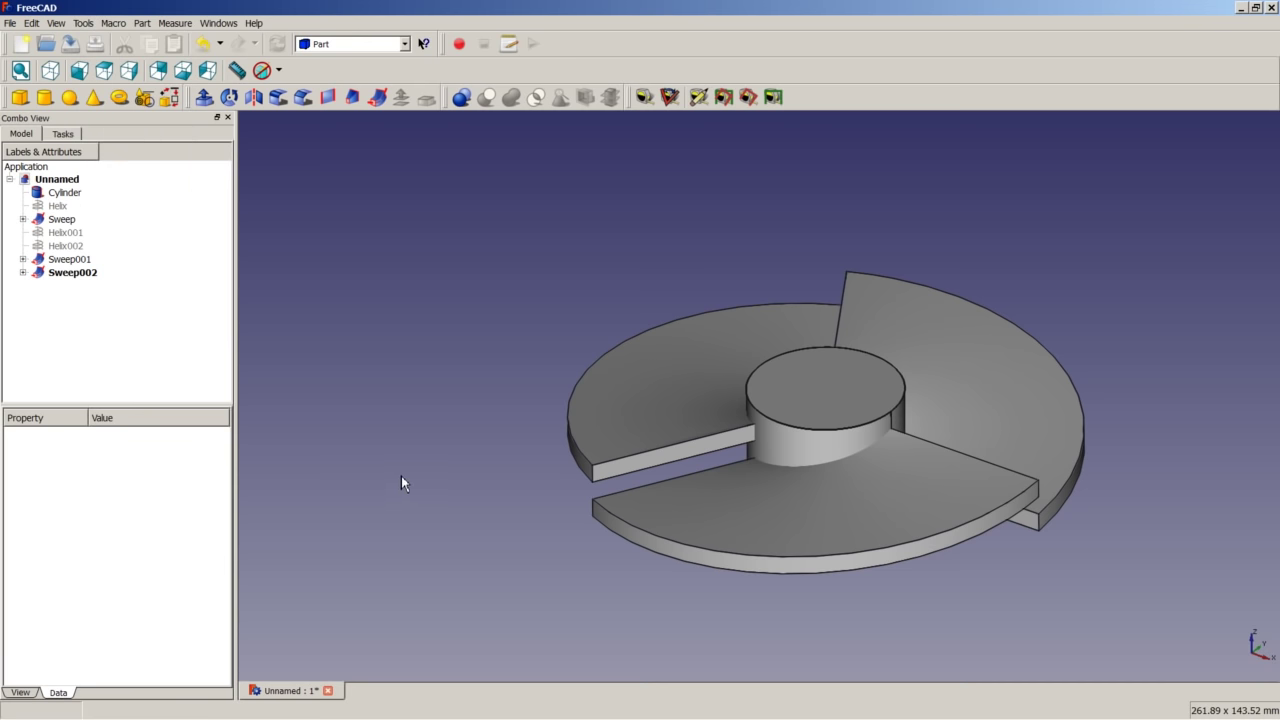
left_click(221, 704)
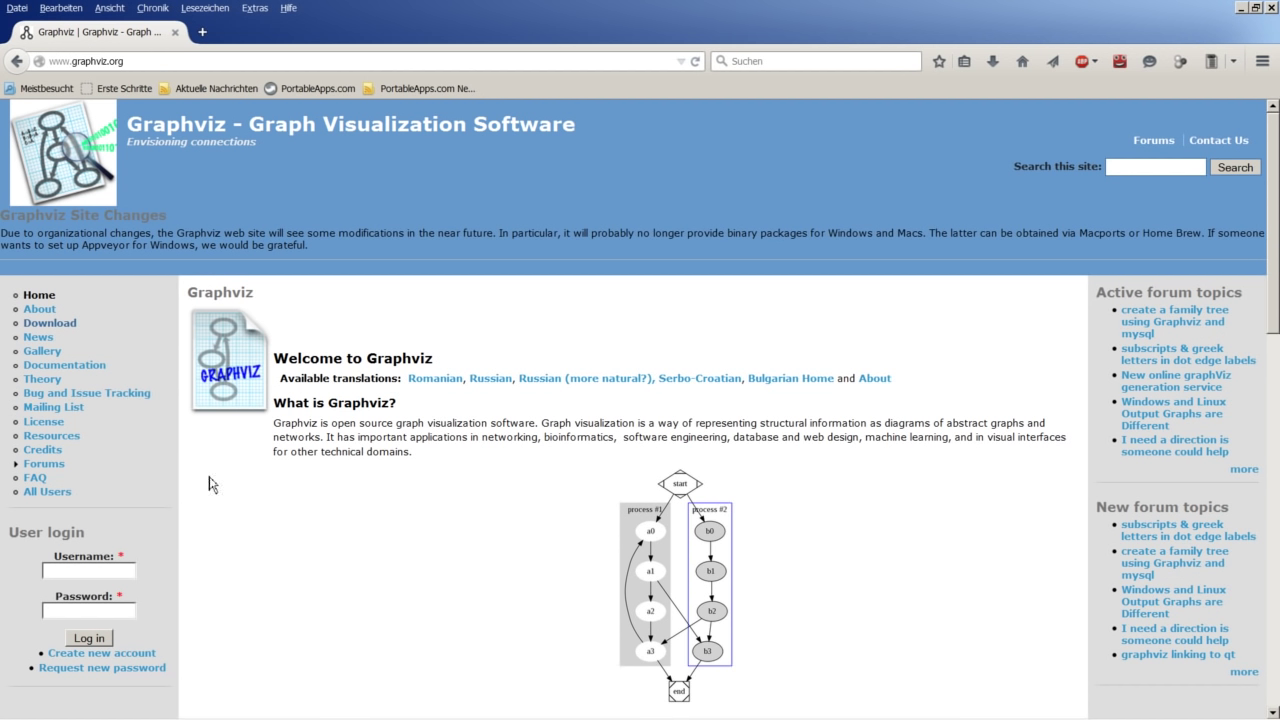
Open Graphviz Download, agree to the license, and scroll to the Executable Packages list.
left_click(45, 327)
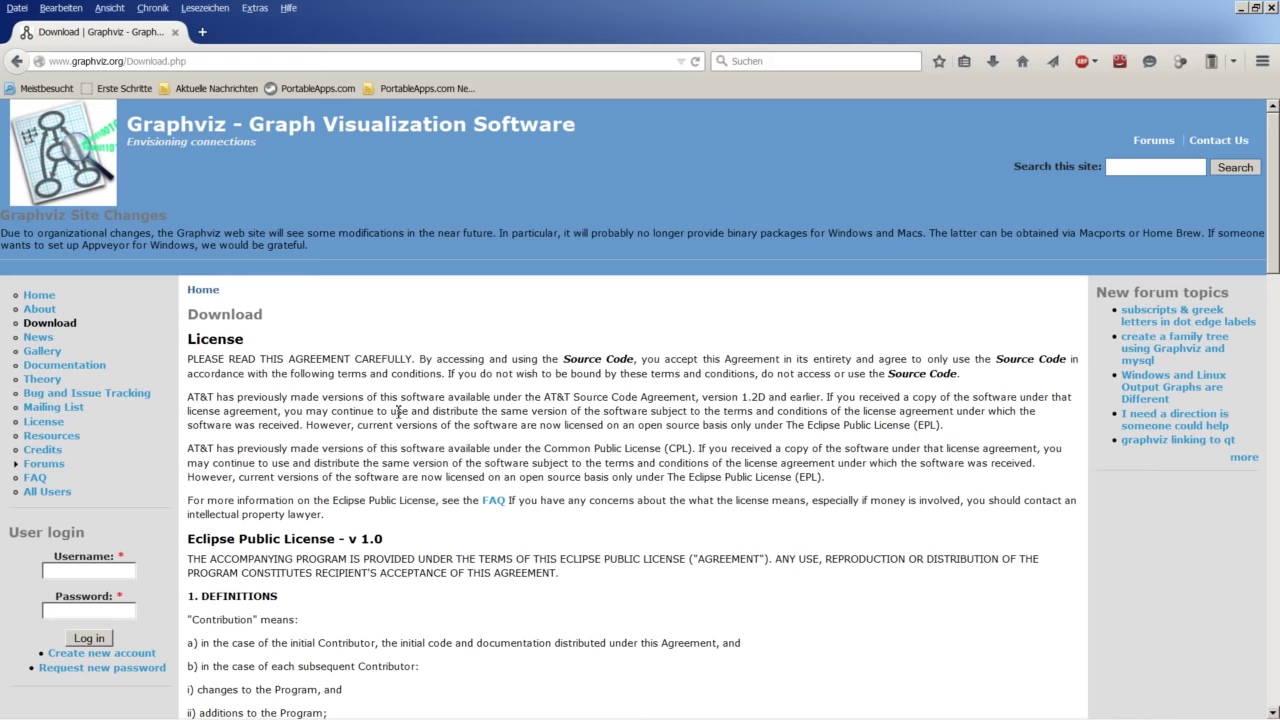
scroll(385, 457, "down", 8)
scroll(385, 457, "down", 20)
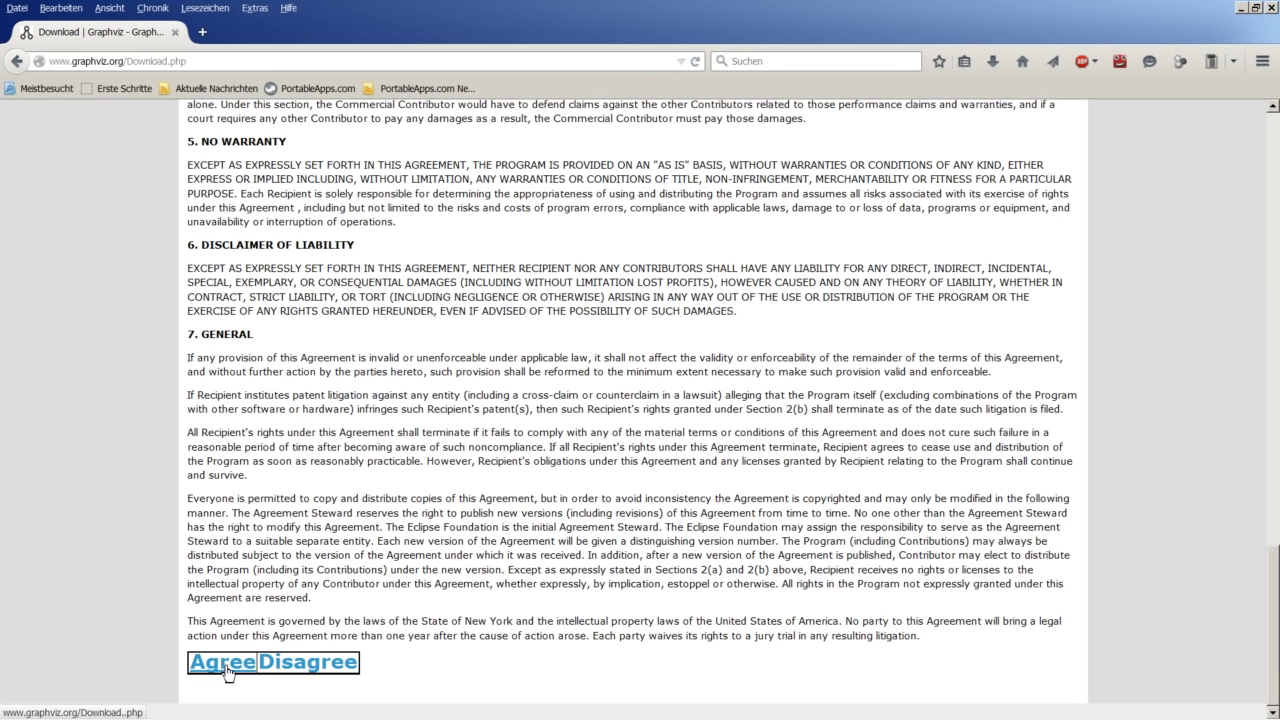
left_click(226, 672)
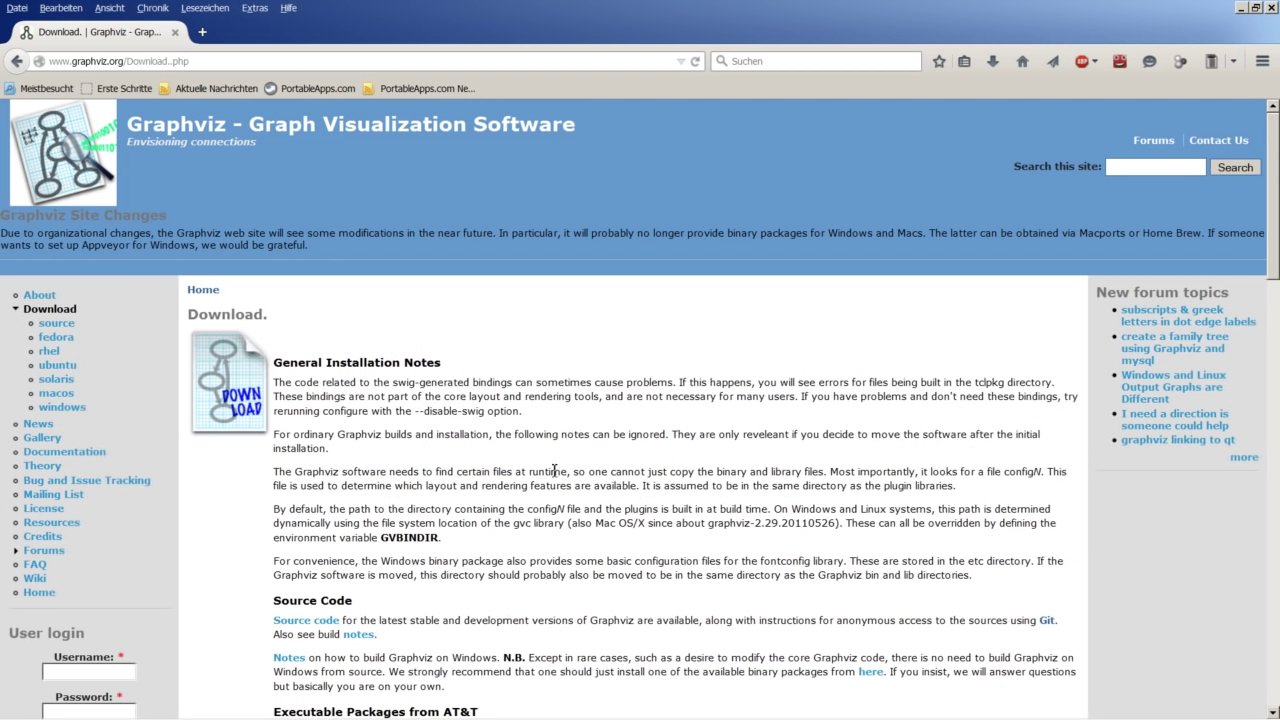
scroll(531, 502, "down", 6)
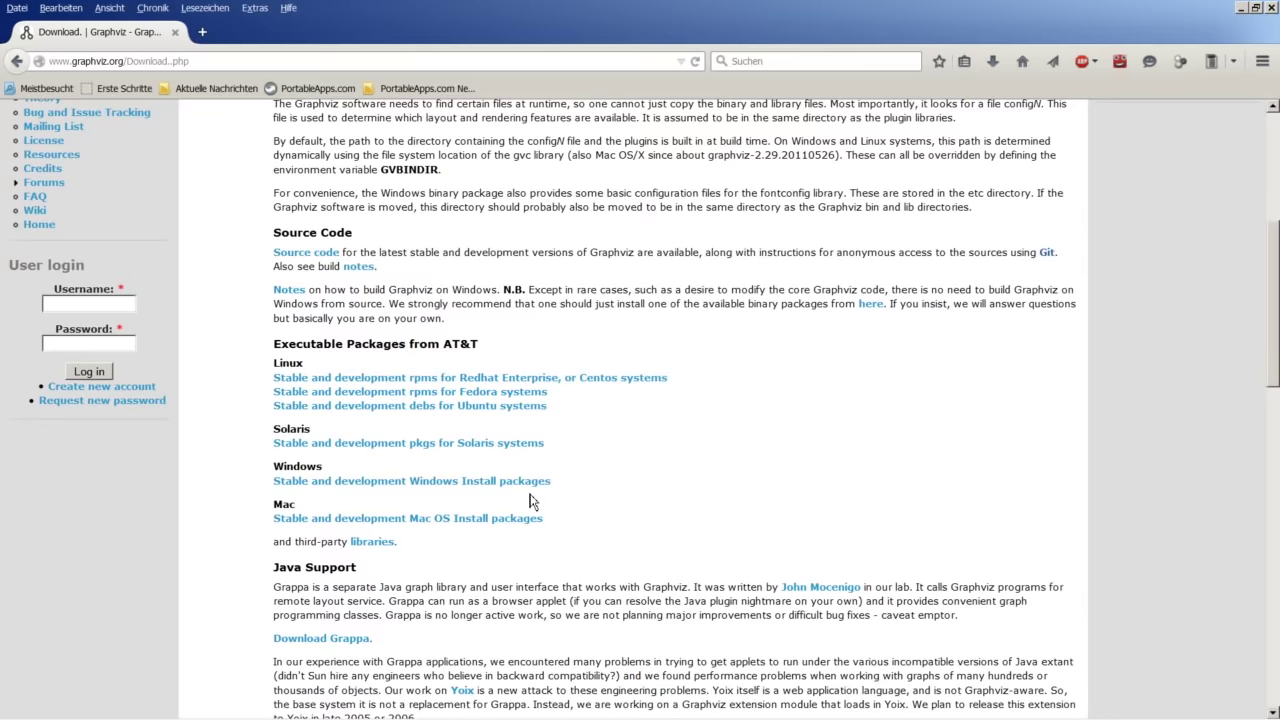
scroll(531, 502, "down", 2)
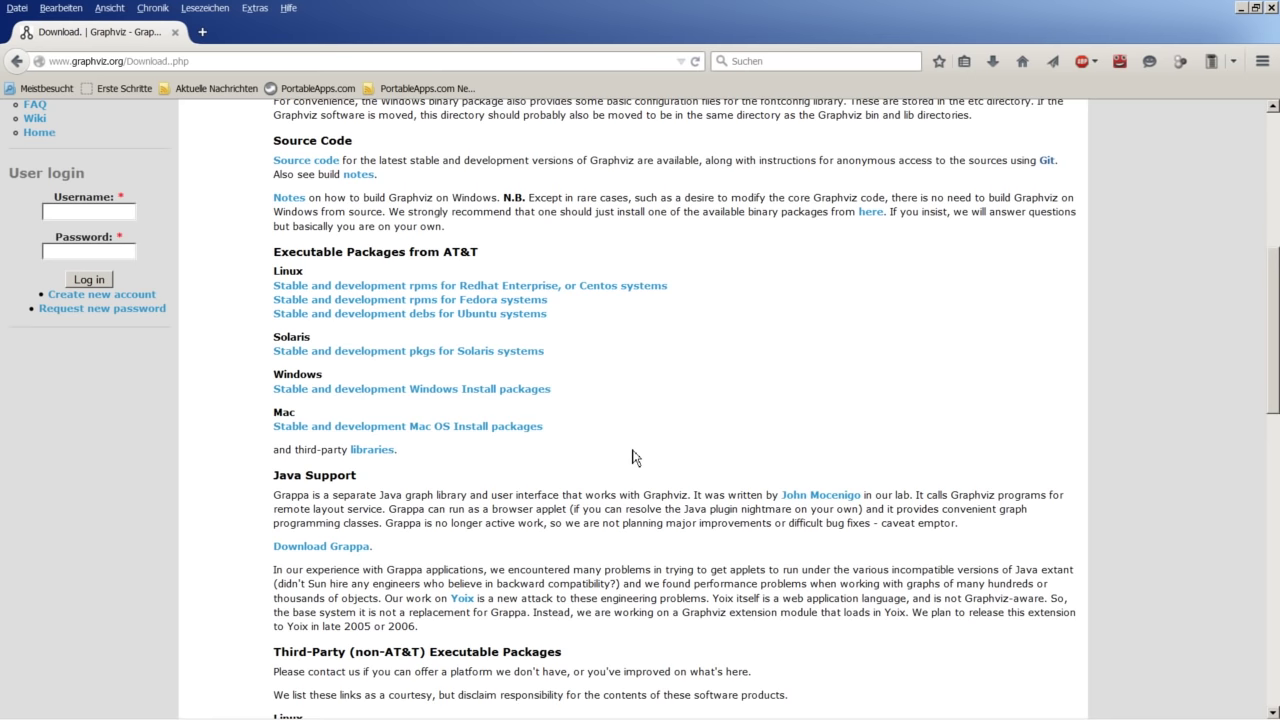
mouse_move(220, 712)
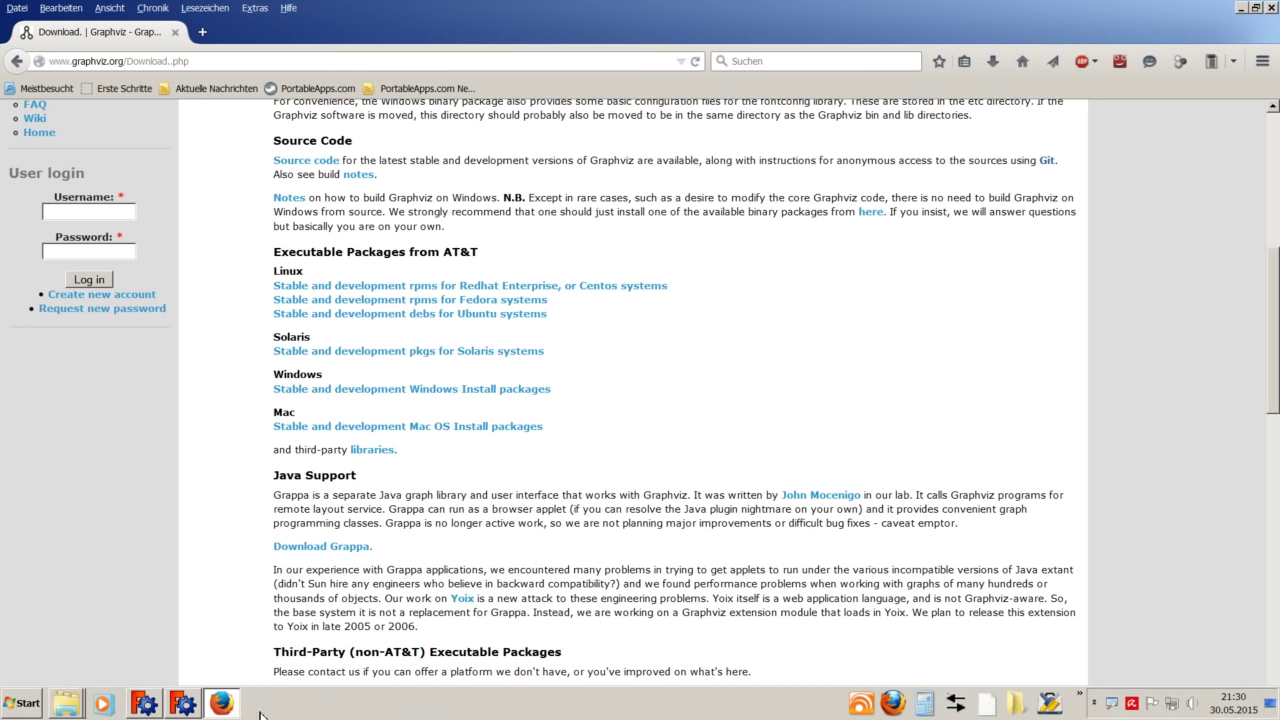
left_click(184, 705)
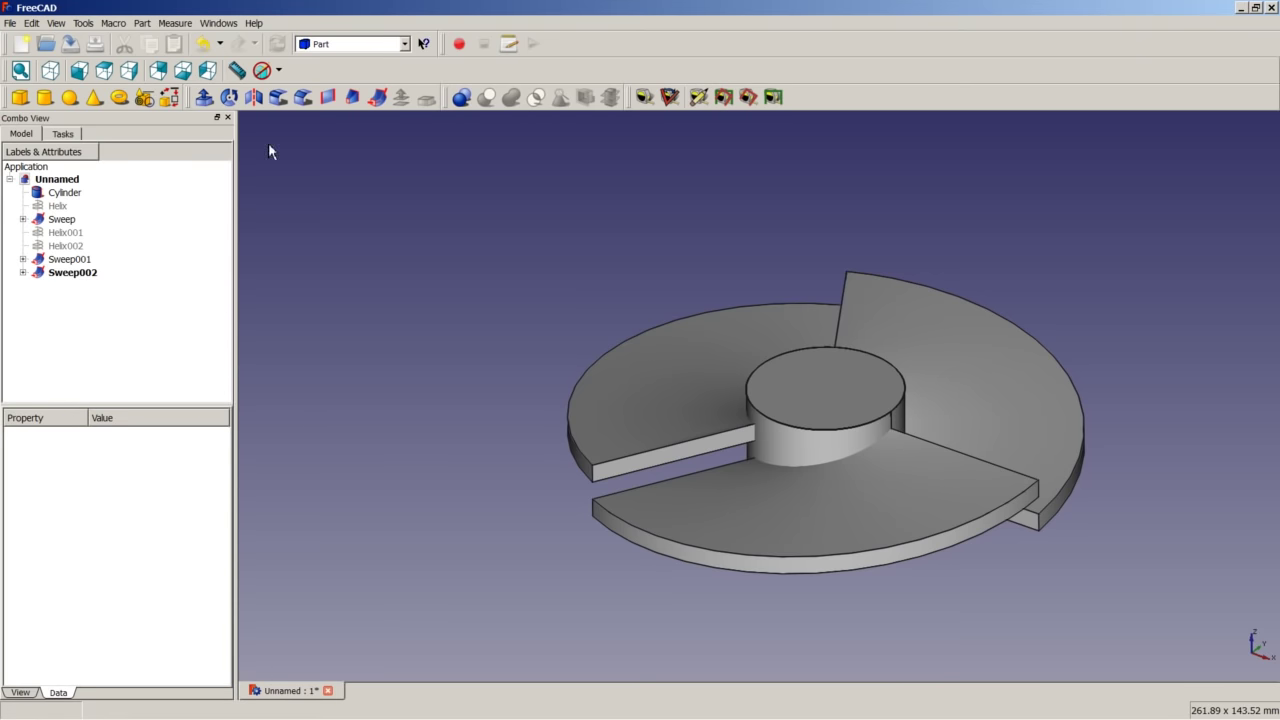
left_click(84, 23)
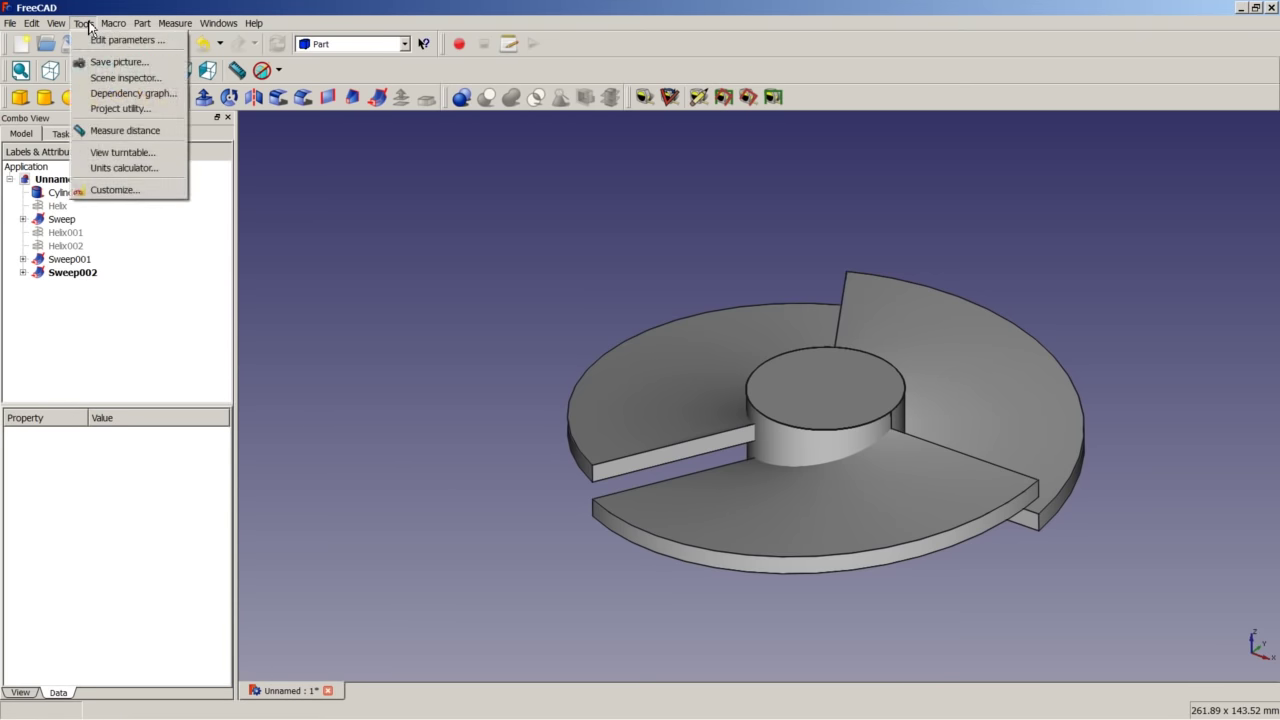
left_click(121, 94)
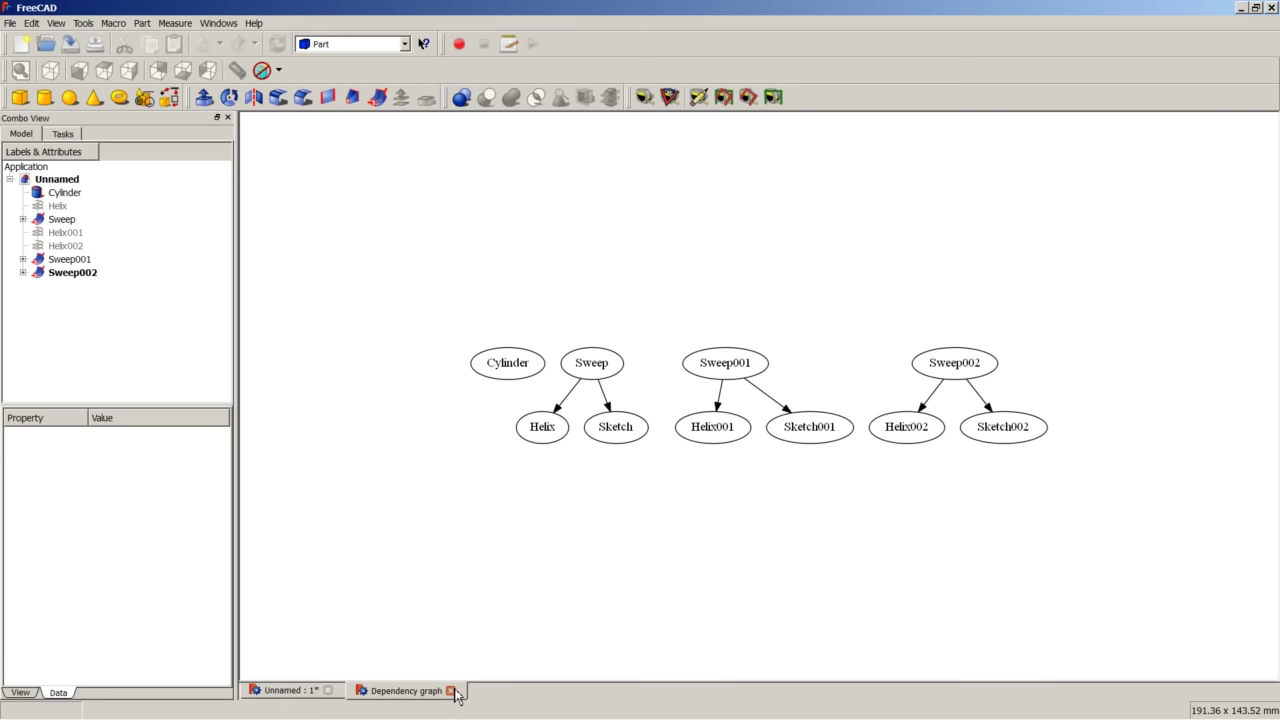
left_click(451, 690)
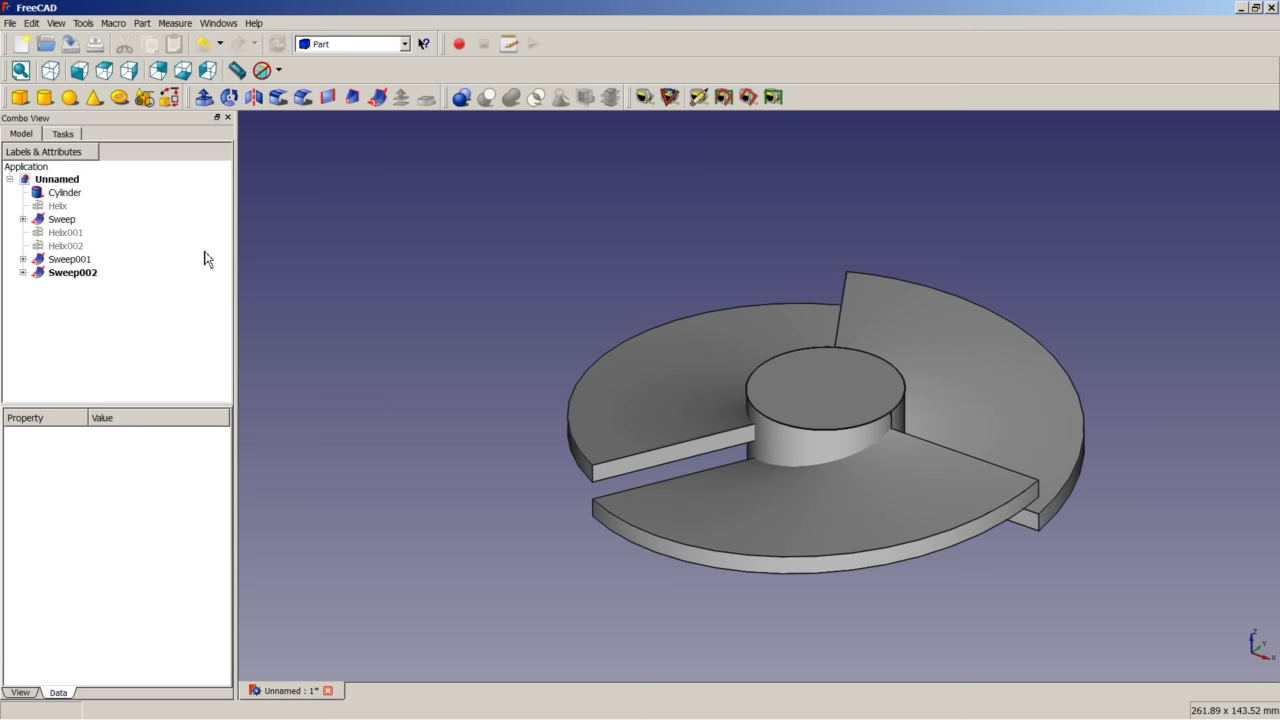
Union Sweep, Sweep001, Sweep002 and Cylinder into one Fusion solid.
left_click(68, 220)
left_click(85, 272, "ctrl")
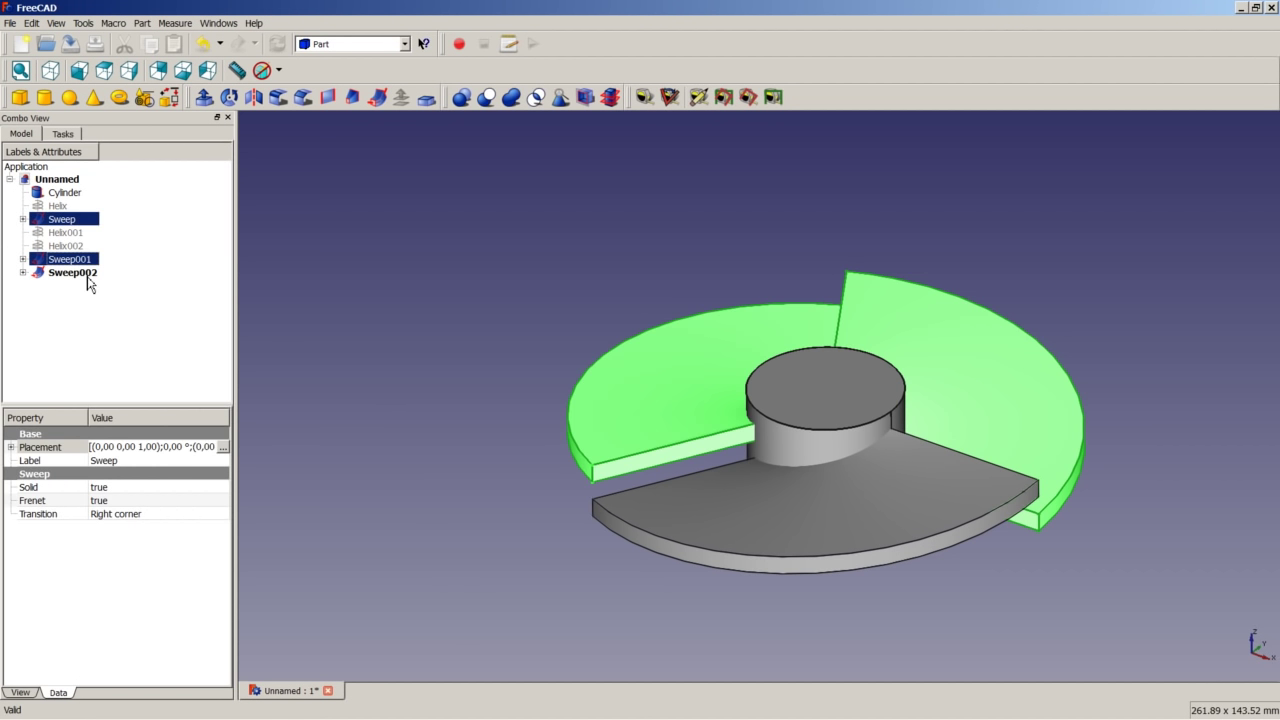
left_click(80, 260, "ctrl")
left_click(65, 192, "ctrl")
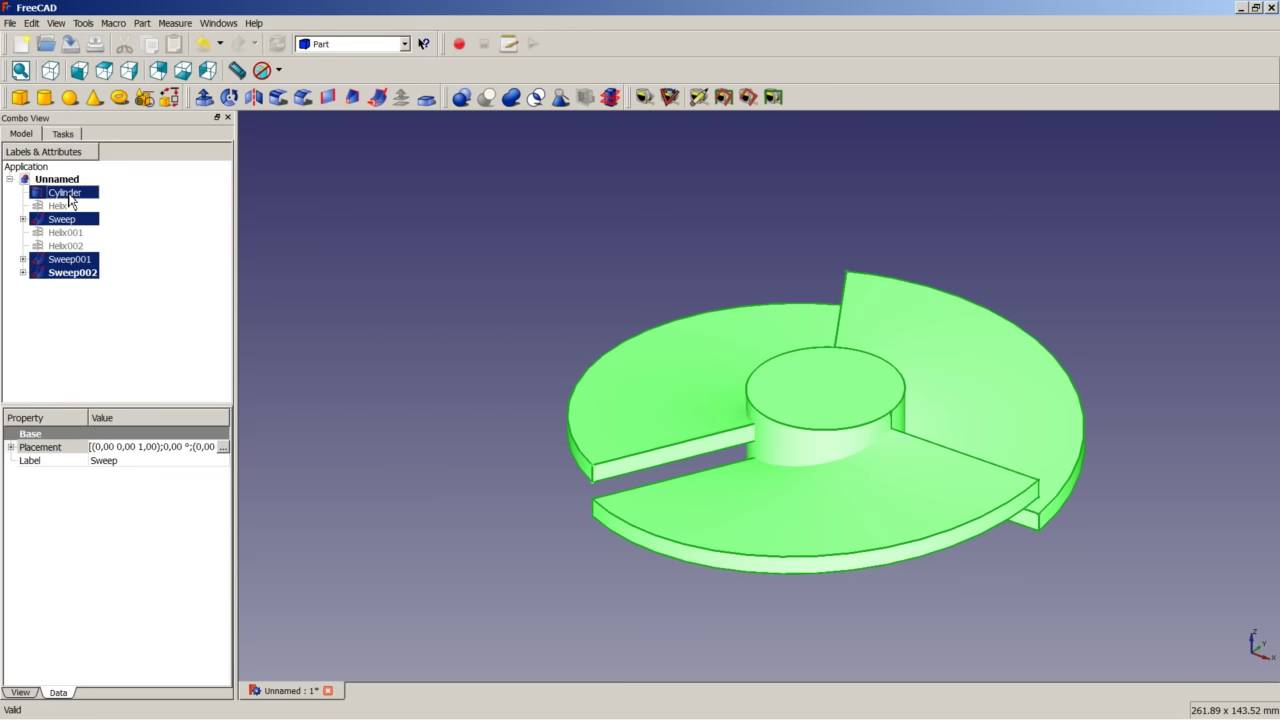
left_click(514, 102)
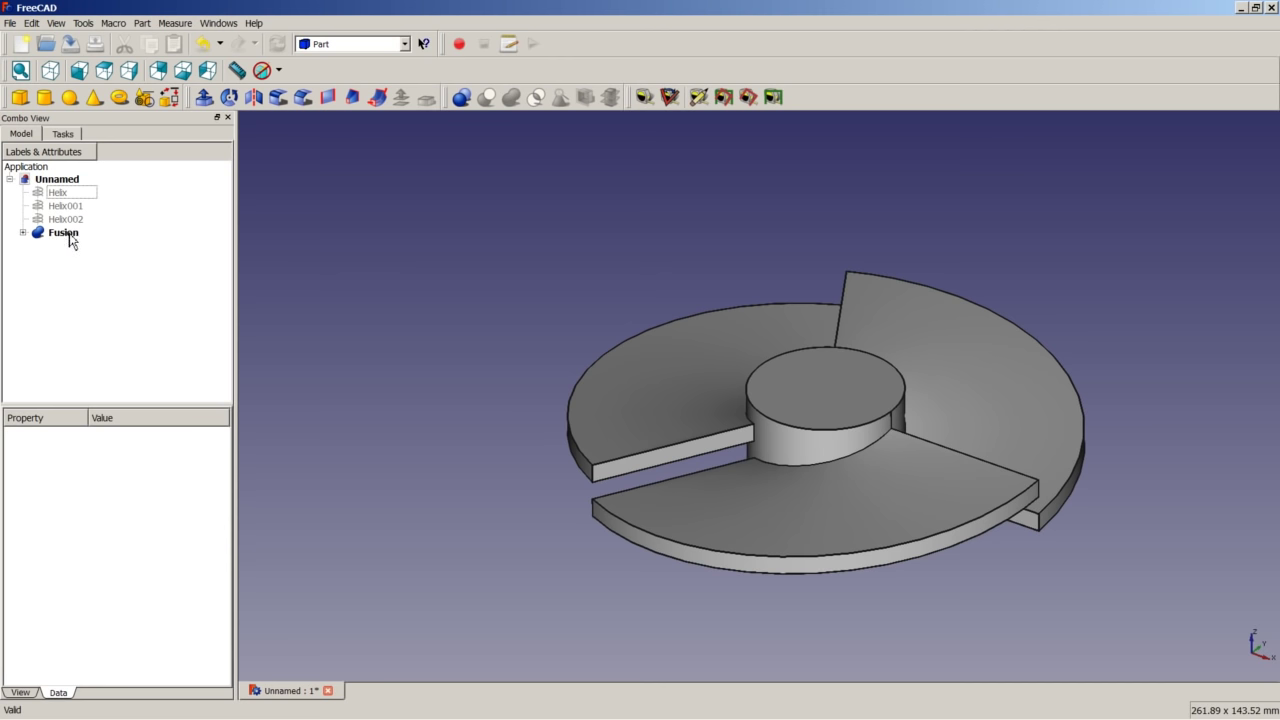
Open Tools > Dependency graph and expand Fusion to list the Cylinder and three sweeps.
left_click(83, 22)
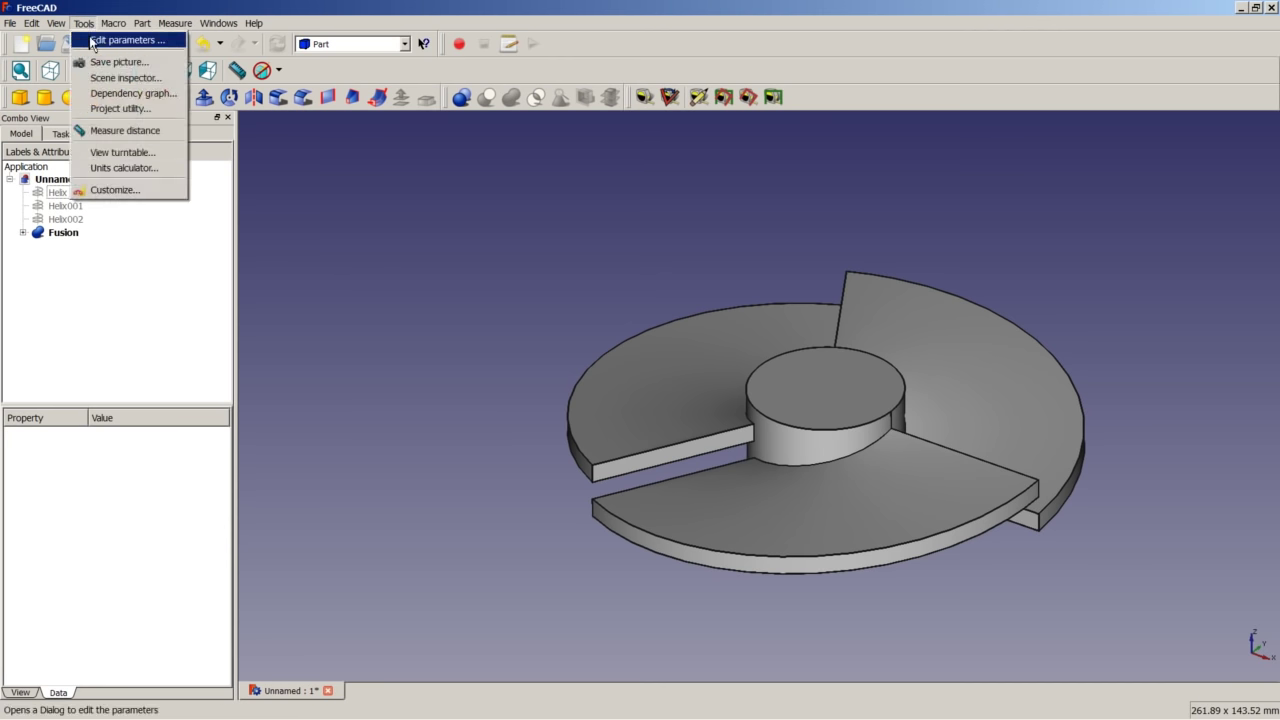
left_click(120, 95)
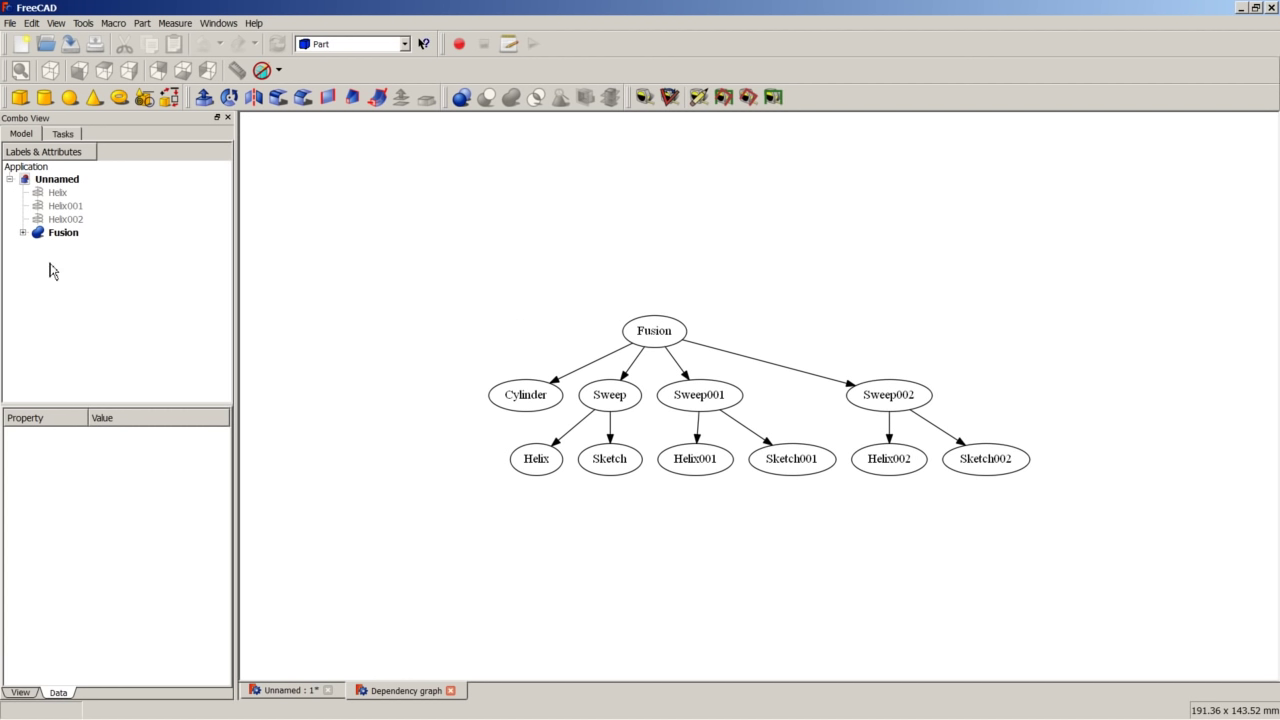
left_click(22, 234)
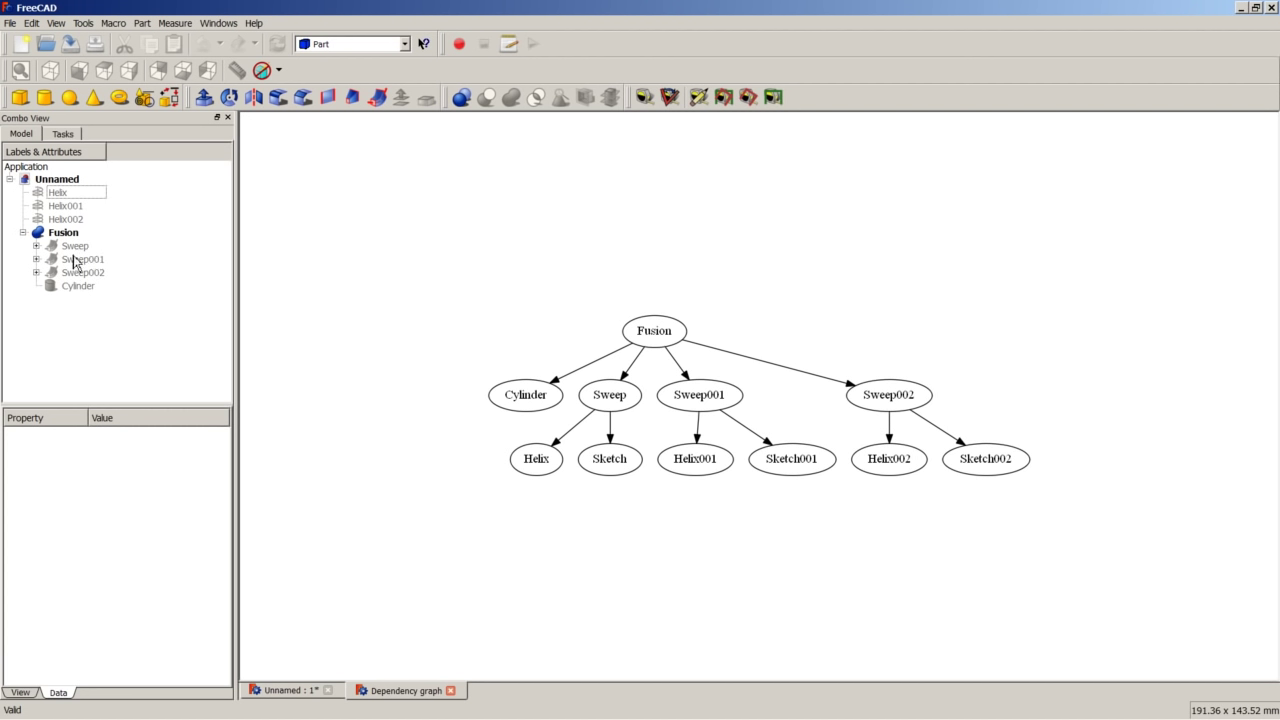
Collapse Fusion in the tree and close the Dependency graph tab.
left_click(22, 232)
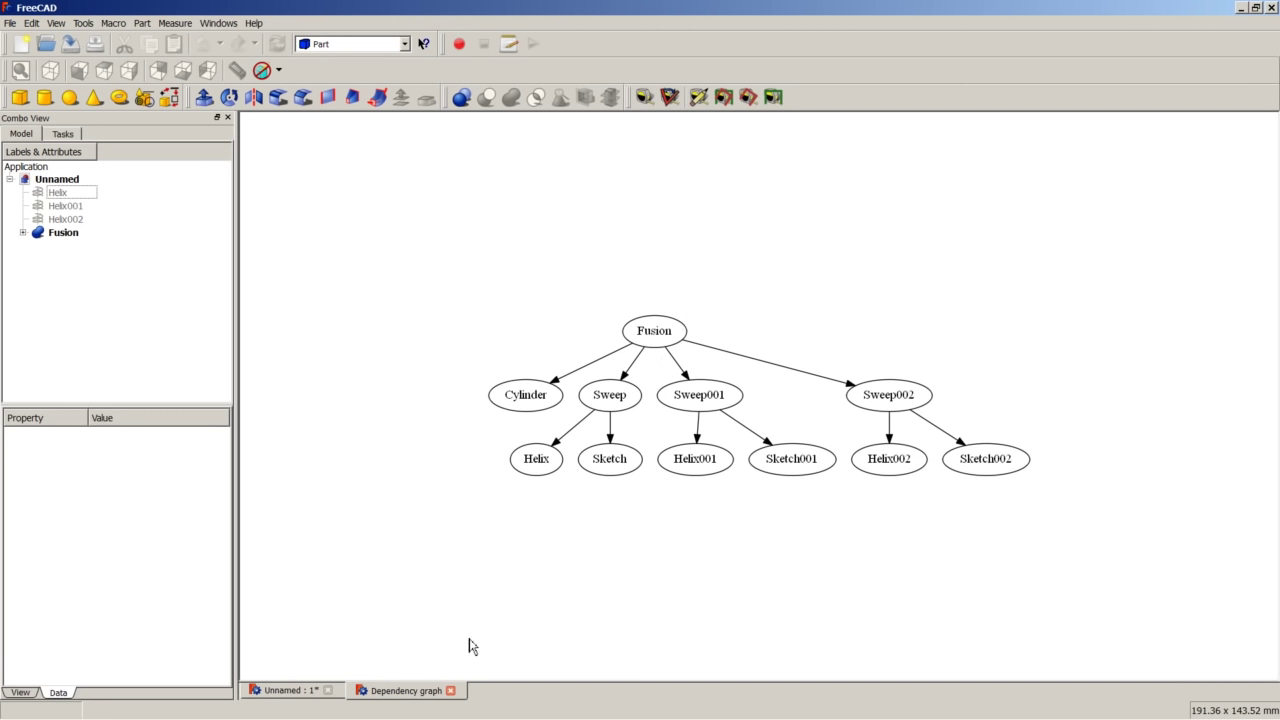
left_click(451, 691)
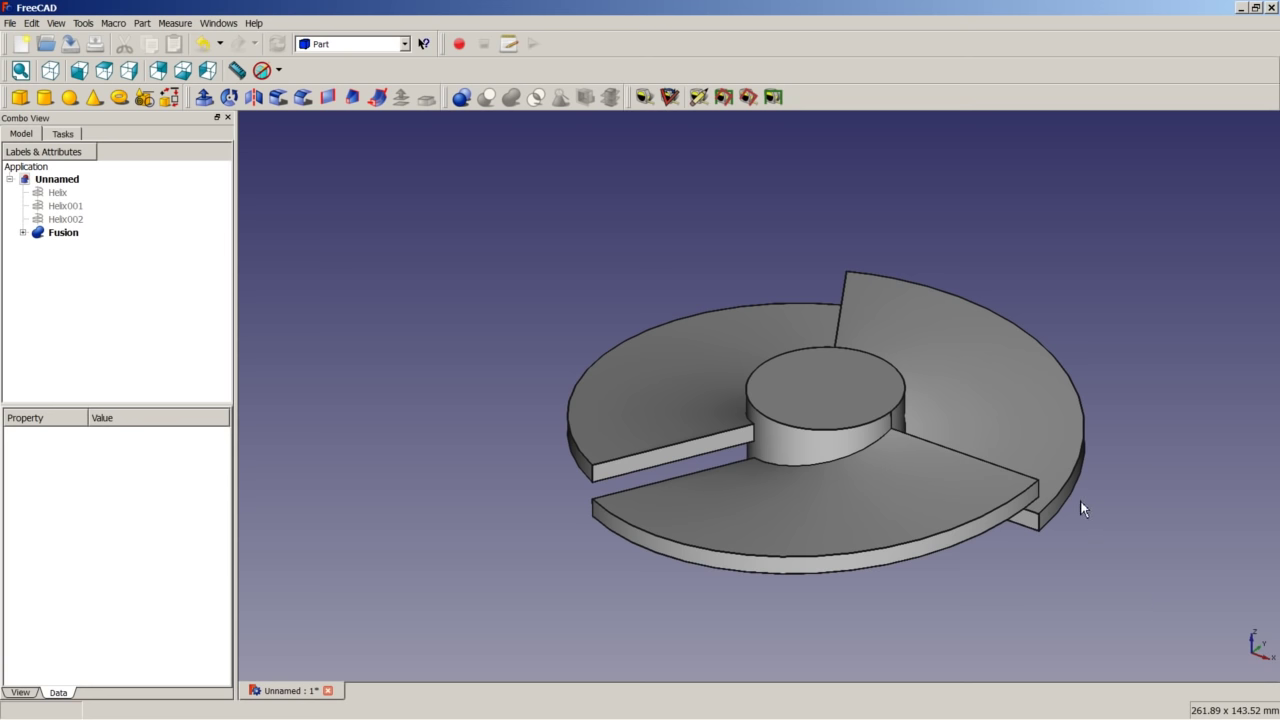
Orbit around the Fusion solid, selecting the blades' outer corner edges.
middle_click_drag(1080, 499, 1031, 429)
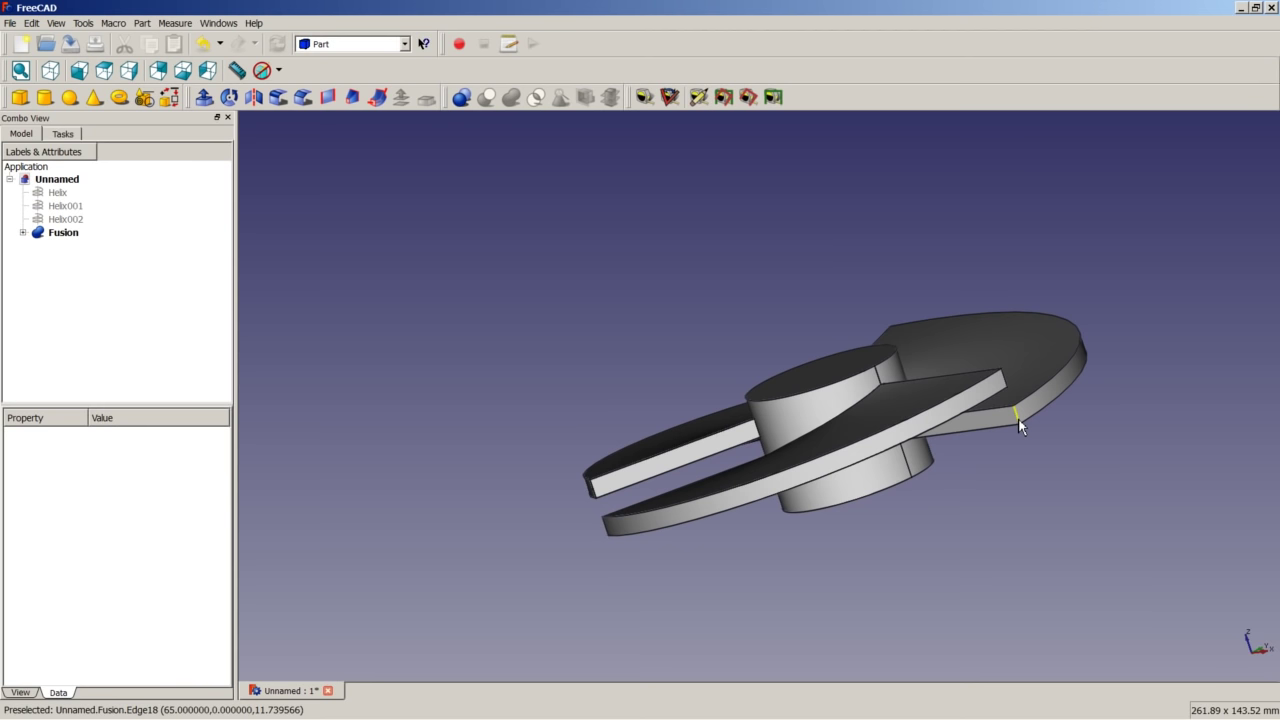
left_click(1018, 420)
middle_click_drag(914, 357, 971, 537)
scroll(794, 277, "down", 5)
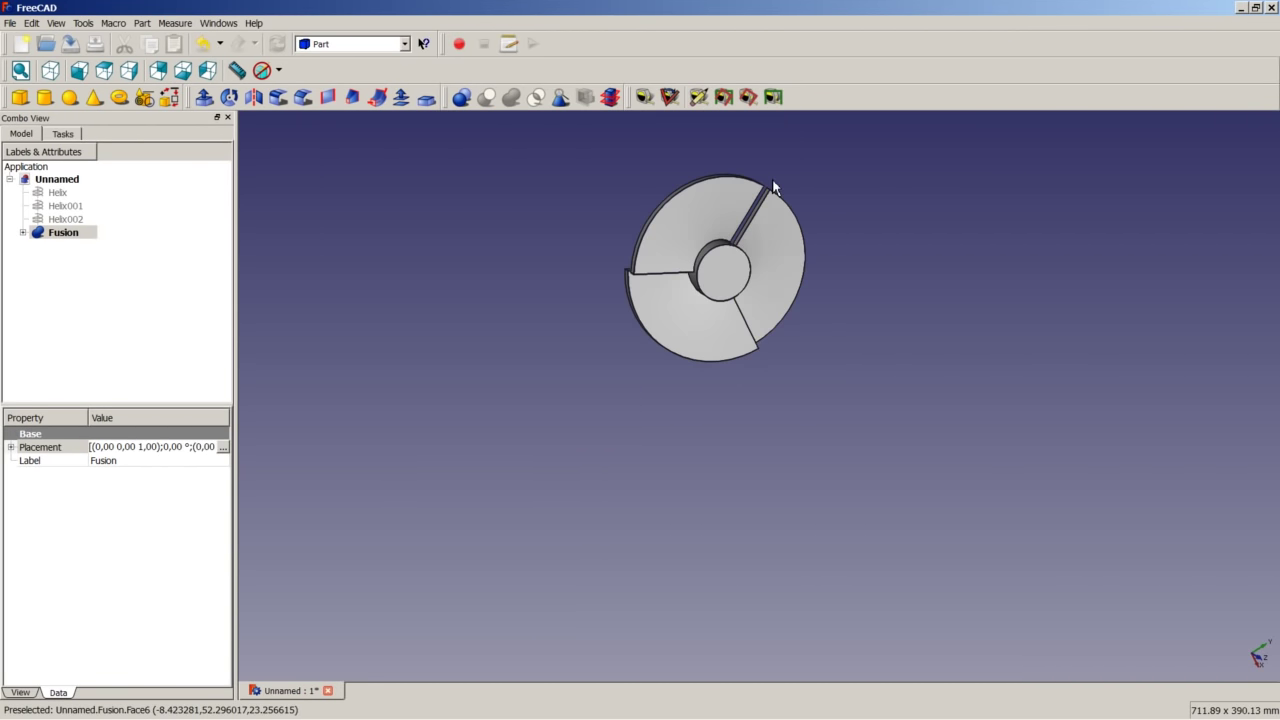
scroll(773, 186, "up", 6)
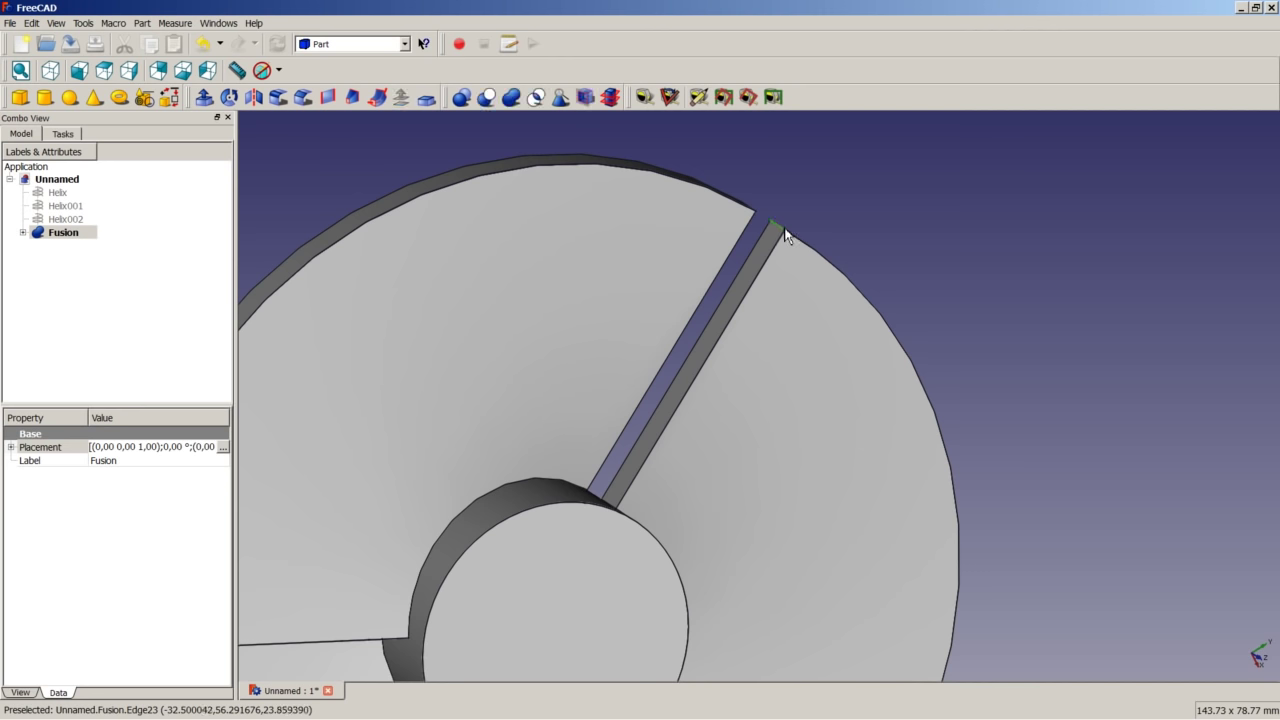
middle_click_drag(780, 235, 574, 308)
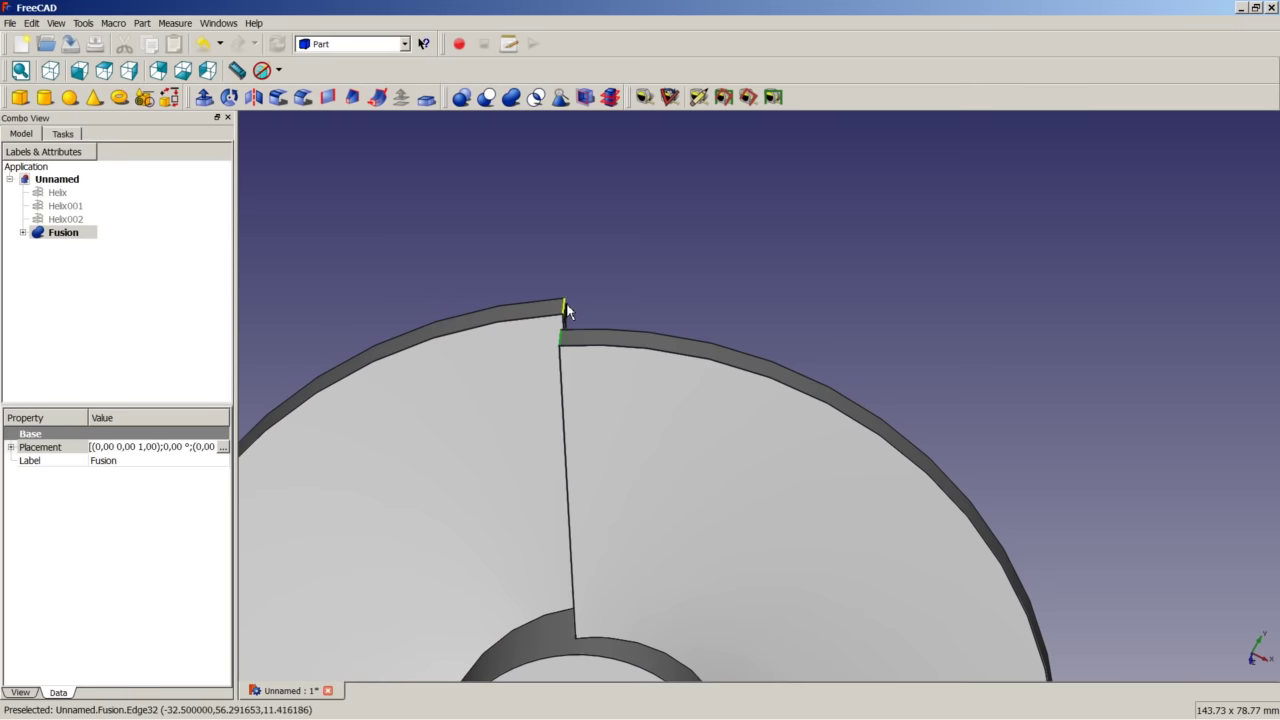
scroll(530, 370, "down", 5)
middle_click_drag(507, 484, 577, 383)
scroll(451, 314, "up", 3)
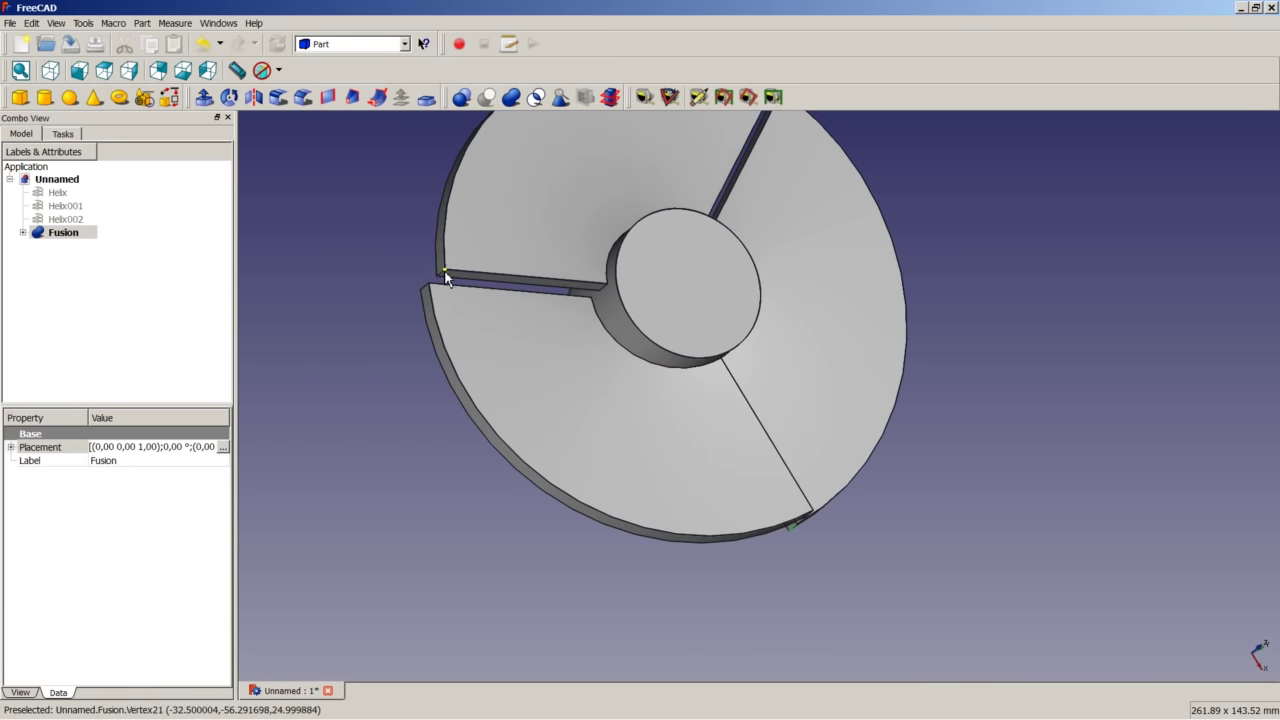
middle_click_drag(439, 284, 488, 371)
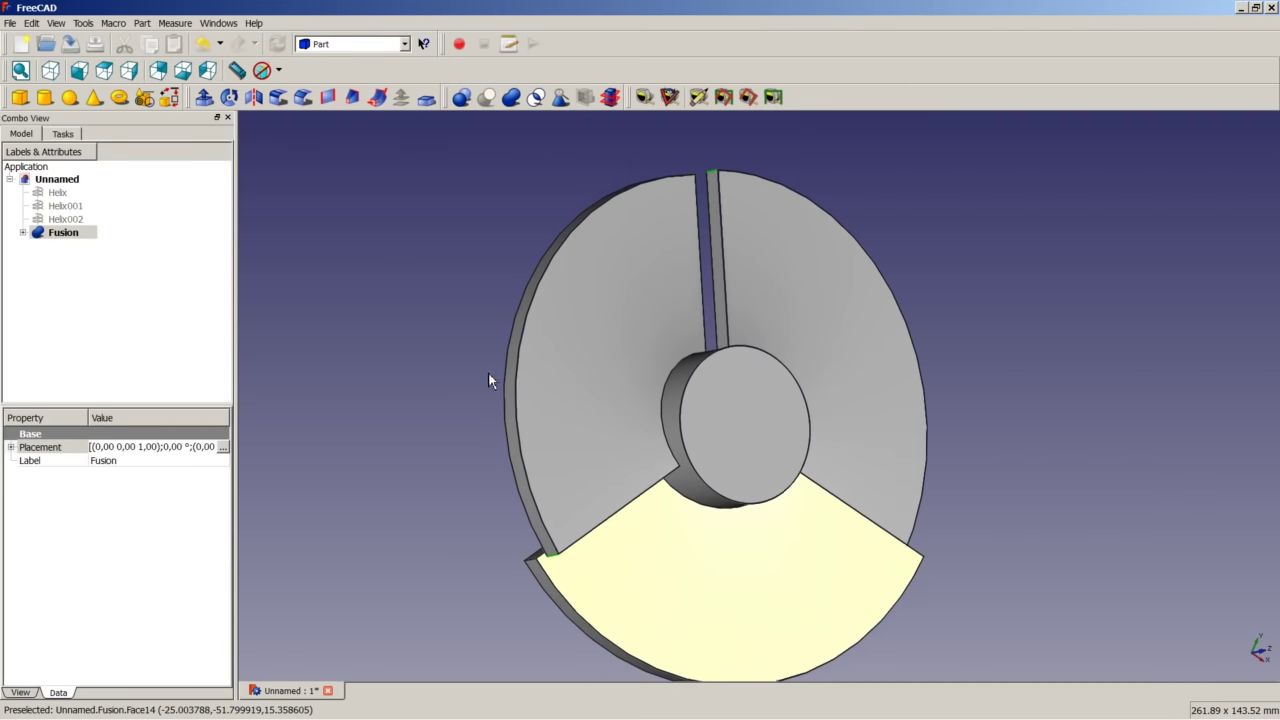
middle_click_drag(561, 568, 530, 515)
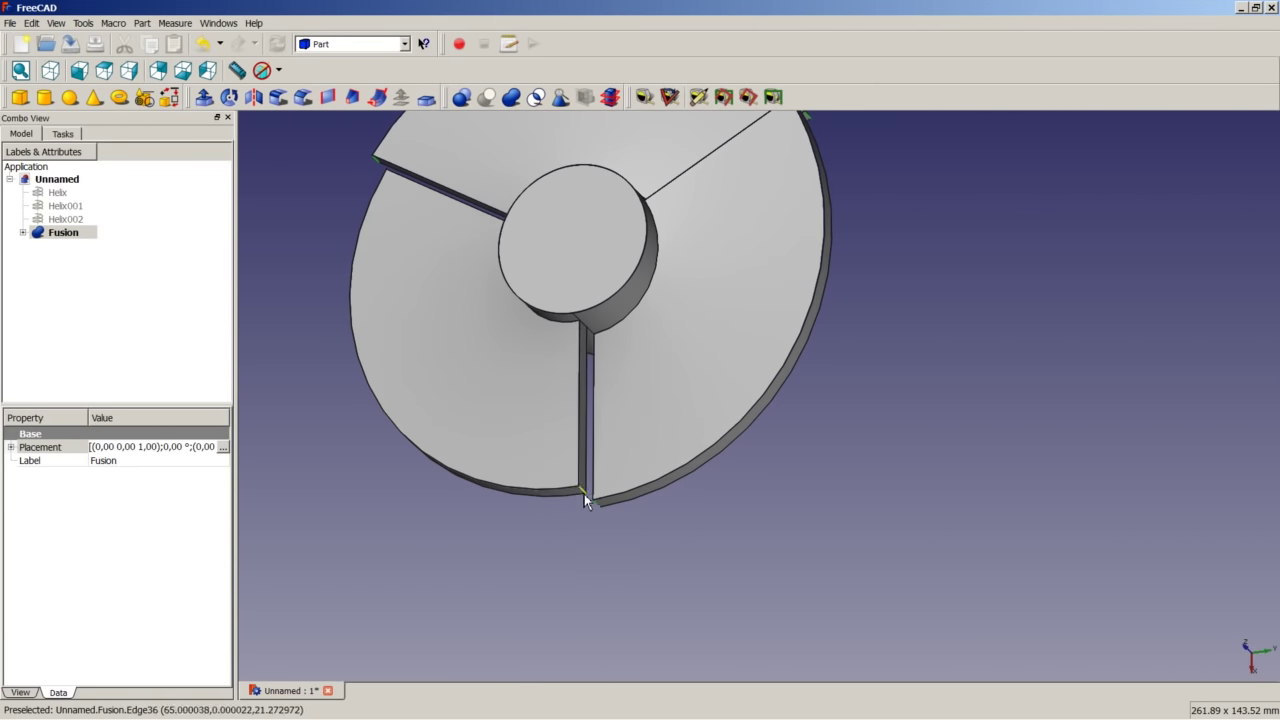
Fillet the selected blade corner edges with a 15 mm radius.
left_click(278, 98)
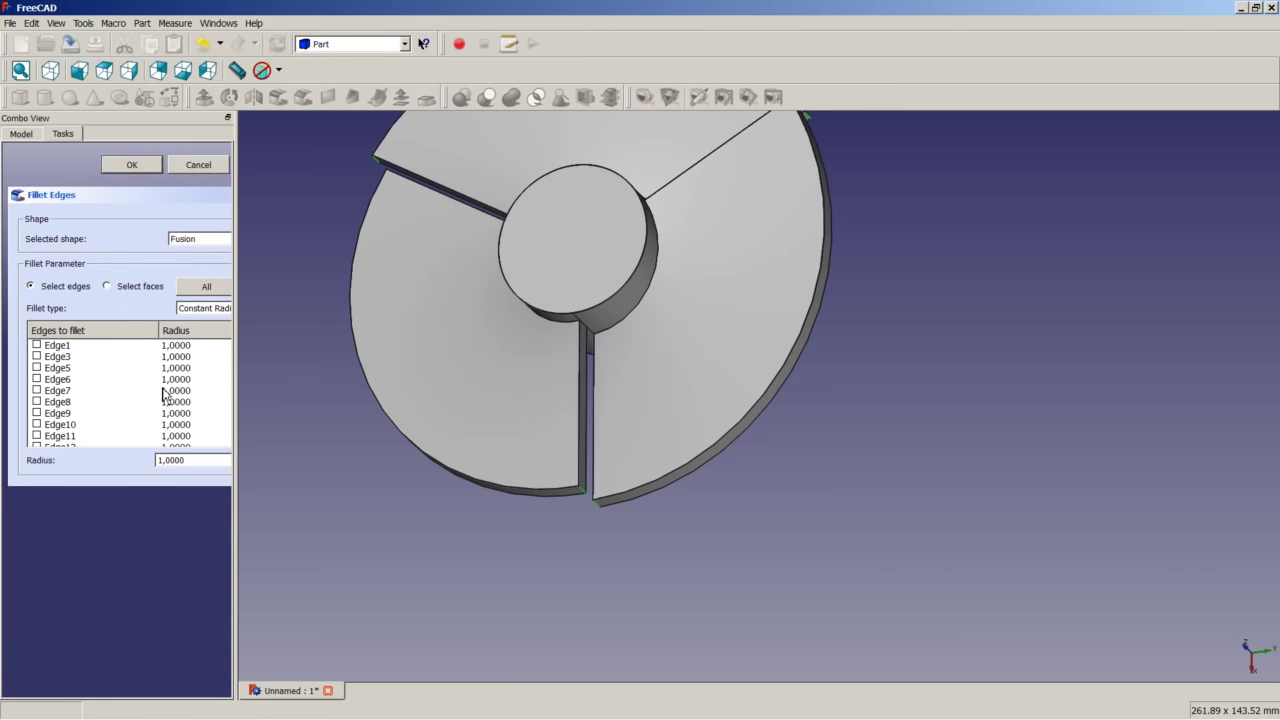
scroll(163, 393, "down", 5)
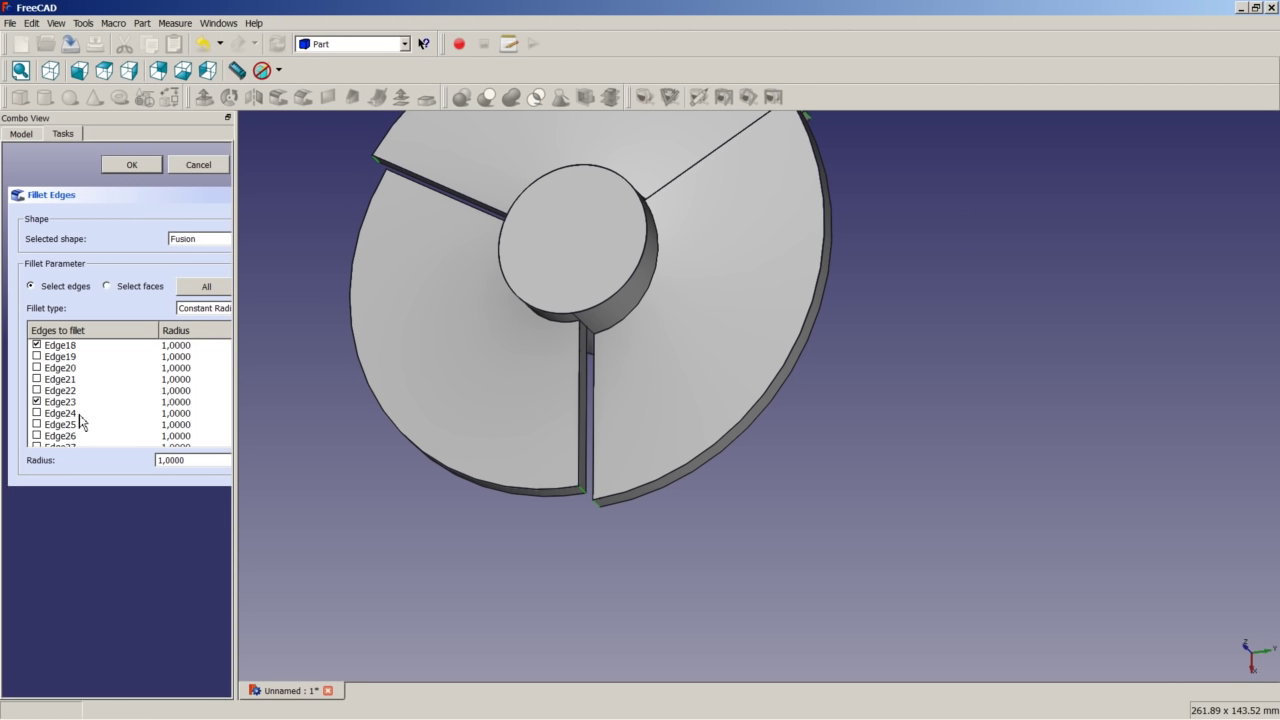
scroll(95, 412, "up", 2)
scroll(95, 412, "up", 1)
left_click_drag(202, 460, 119, 462)
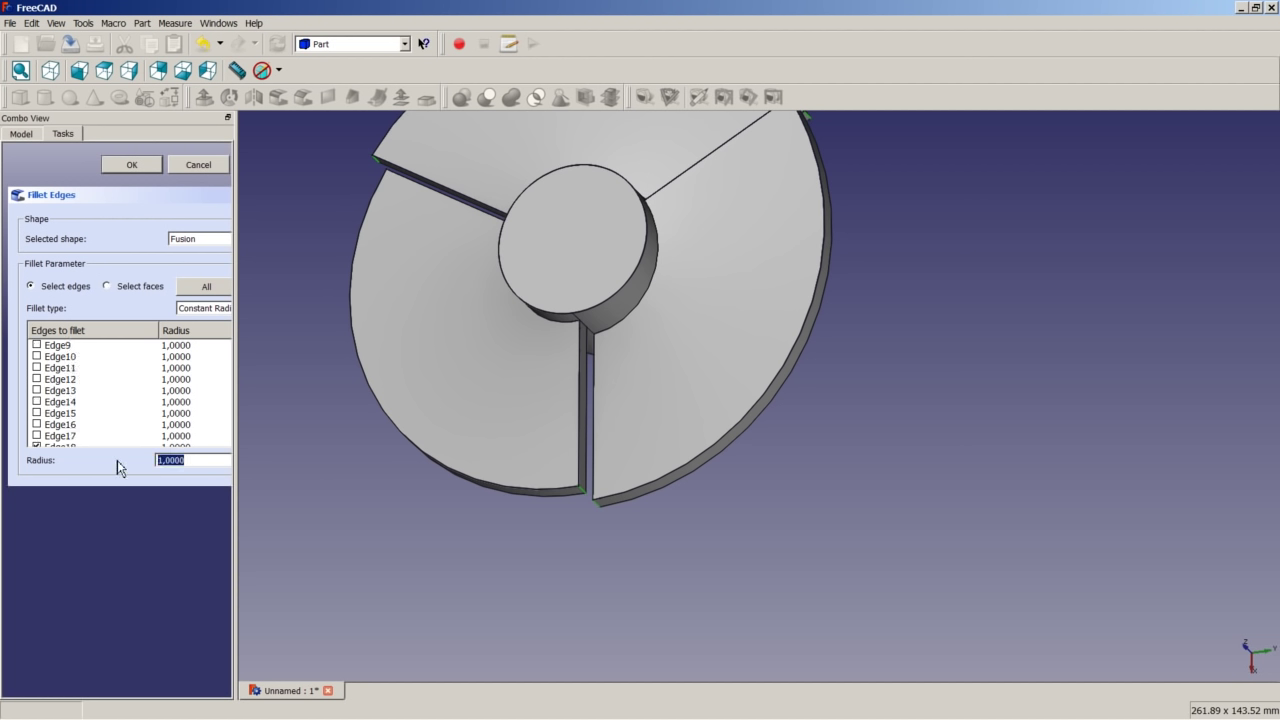
type("15")
left_click(139, 168)
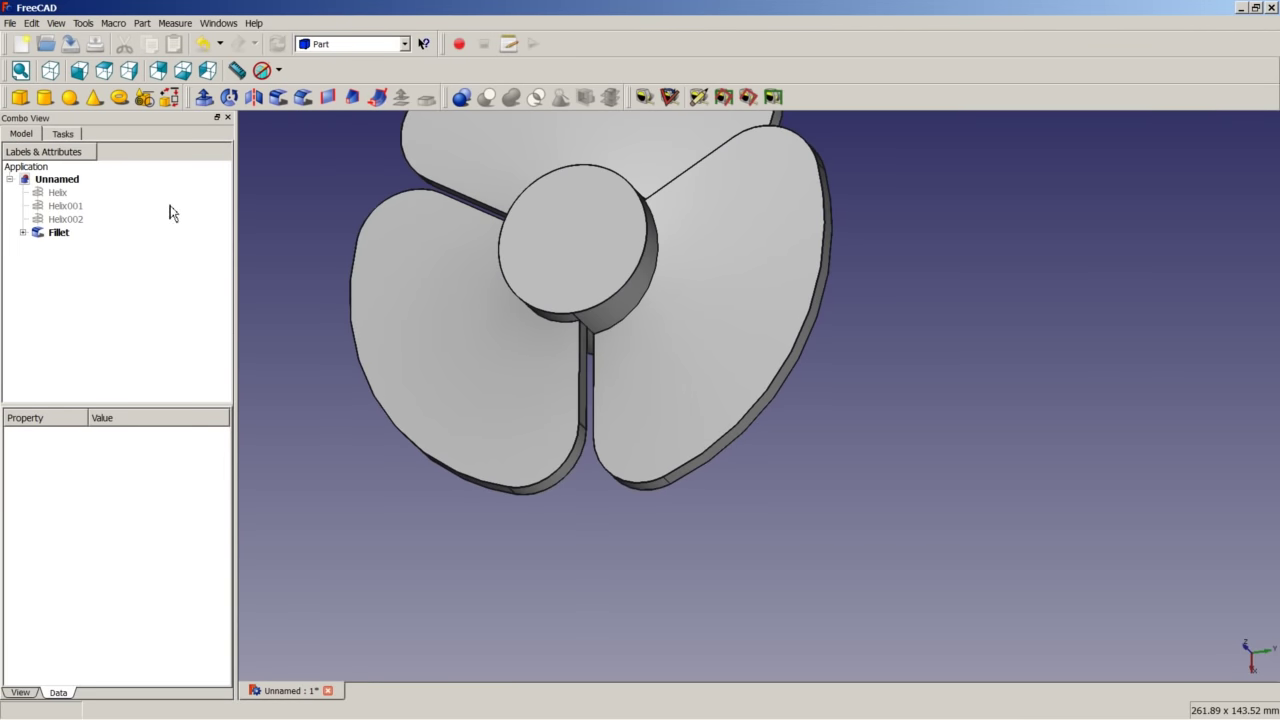
middle_click_drag(581, 283, 542, 328)
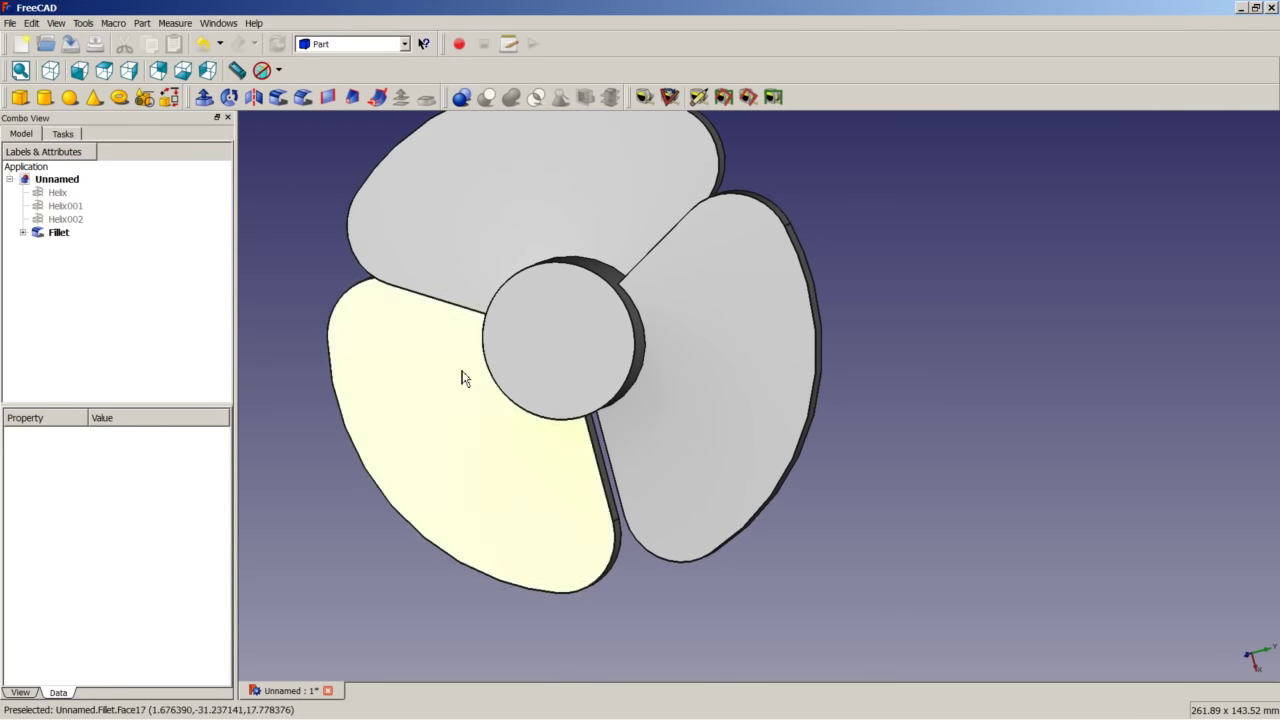
left_click(50, 70)
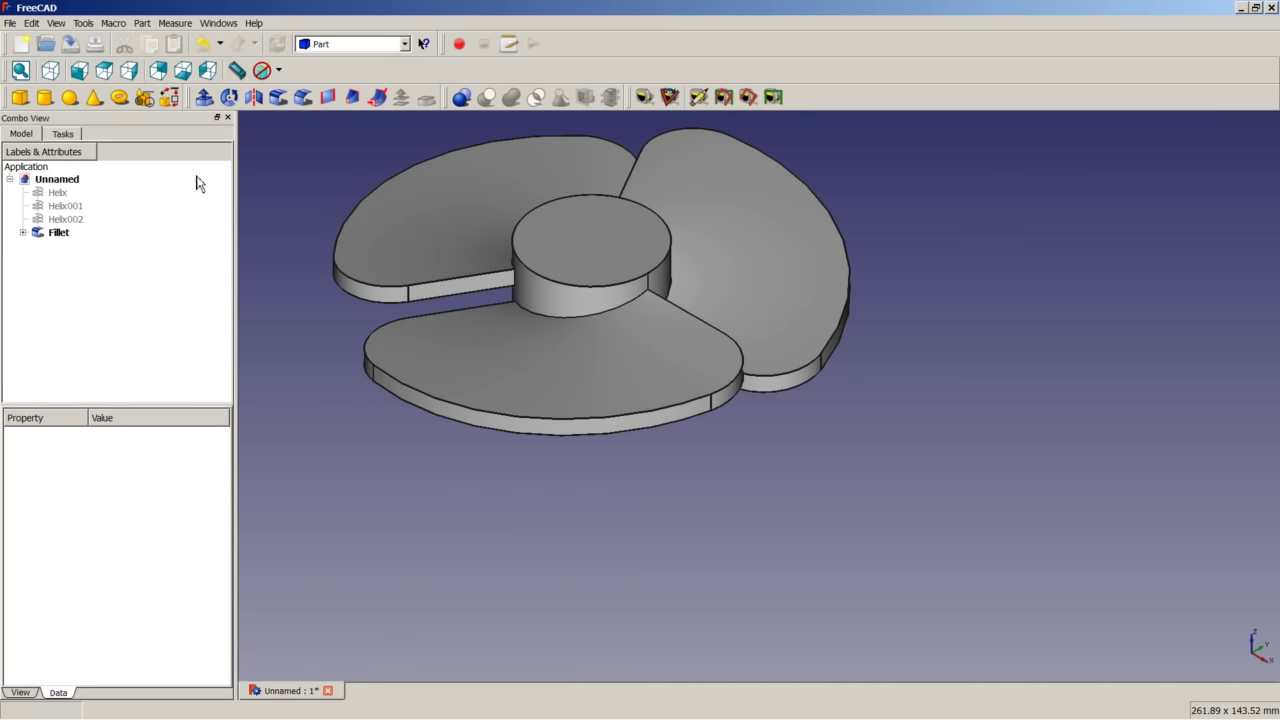
right_click(288, 254)
left_click(305, 257)
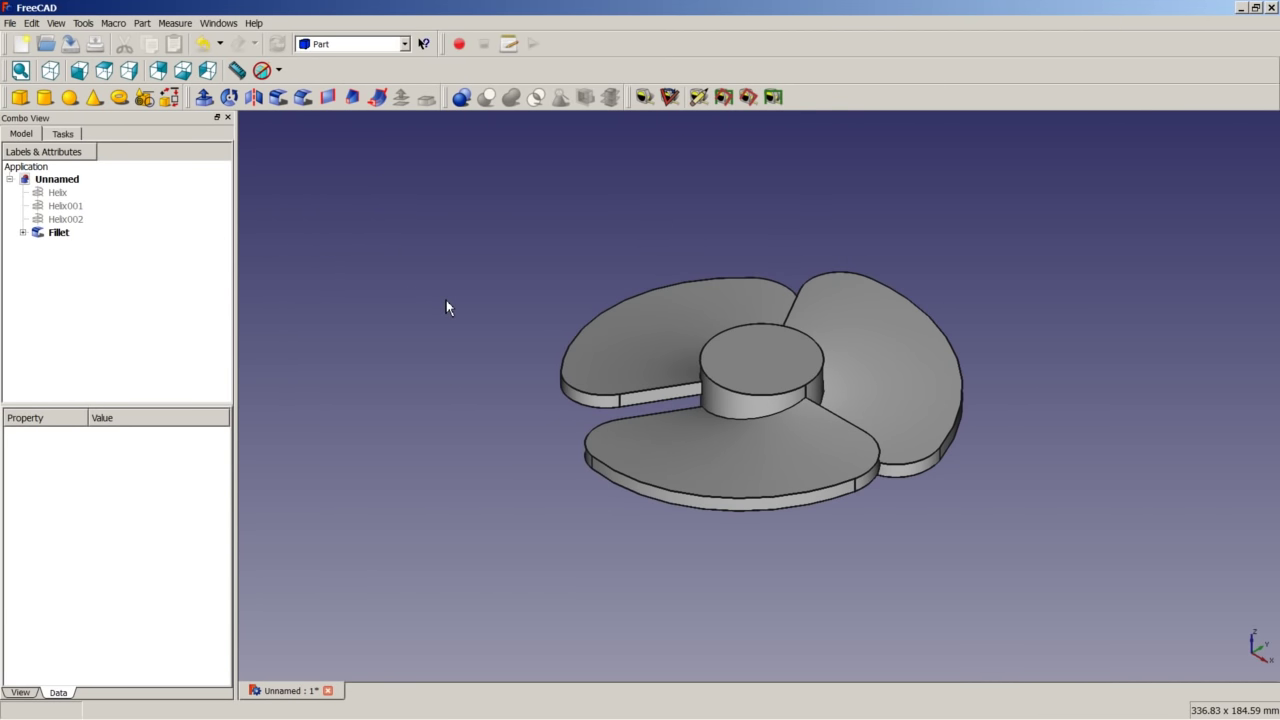